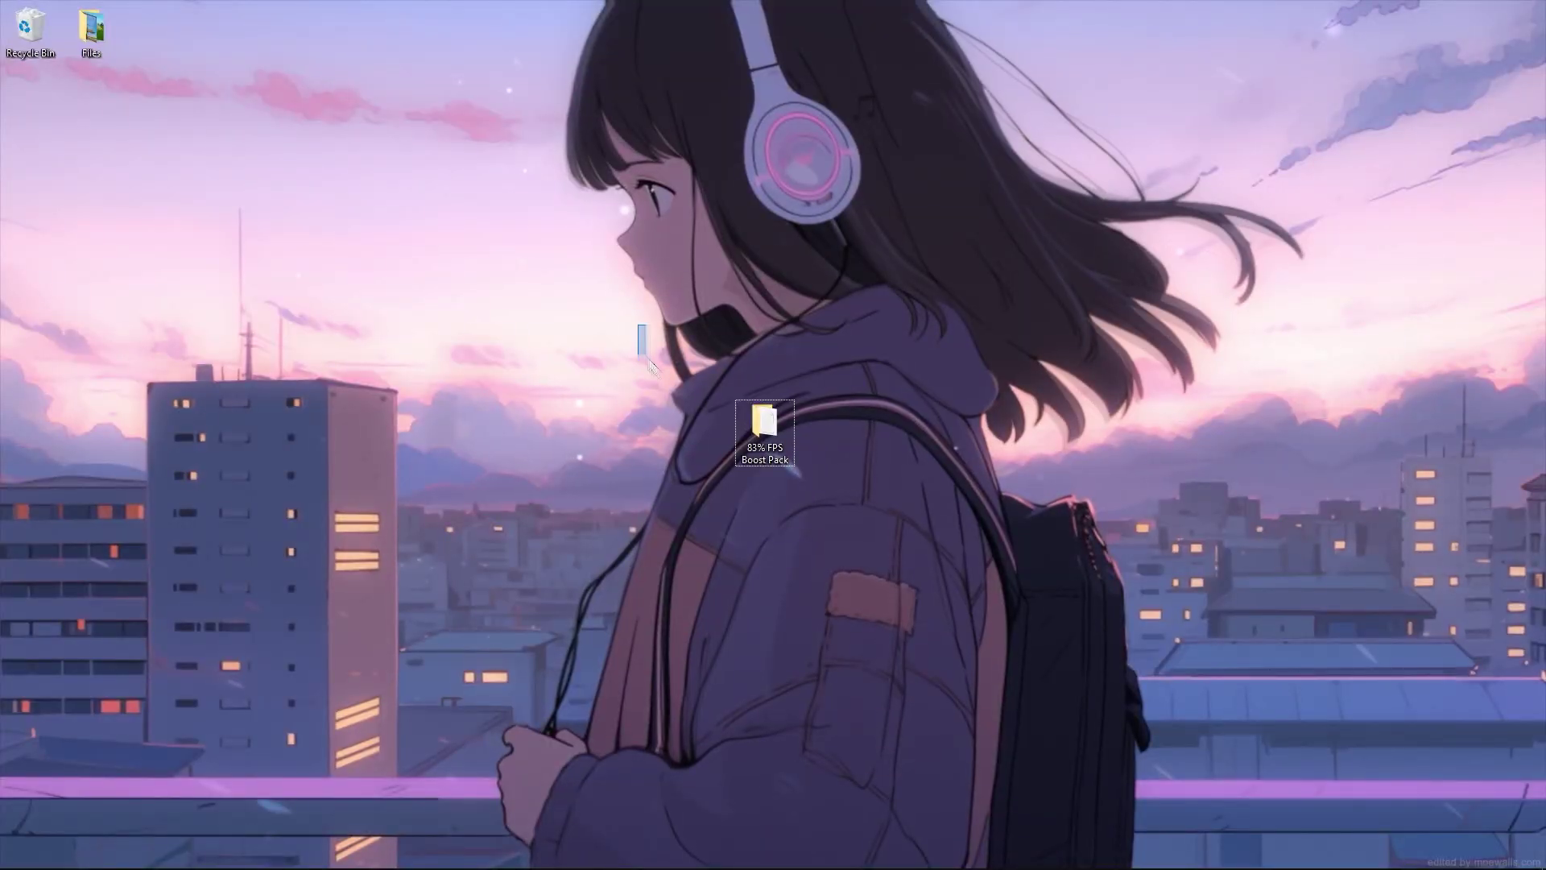
double_click(767, 428)
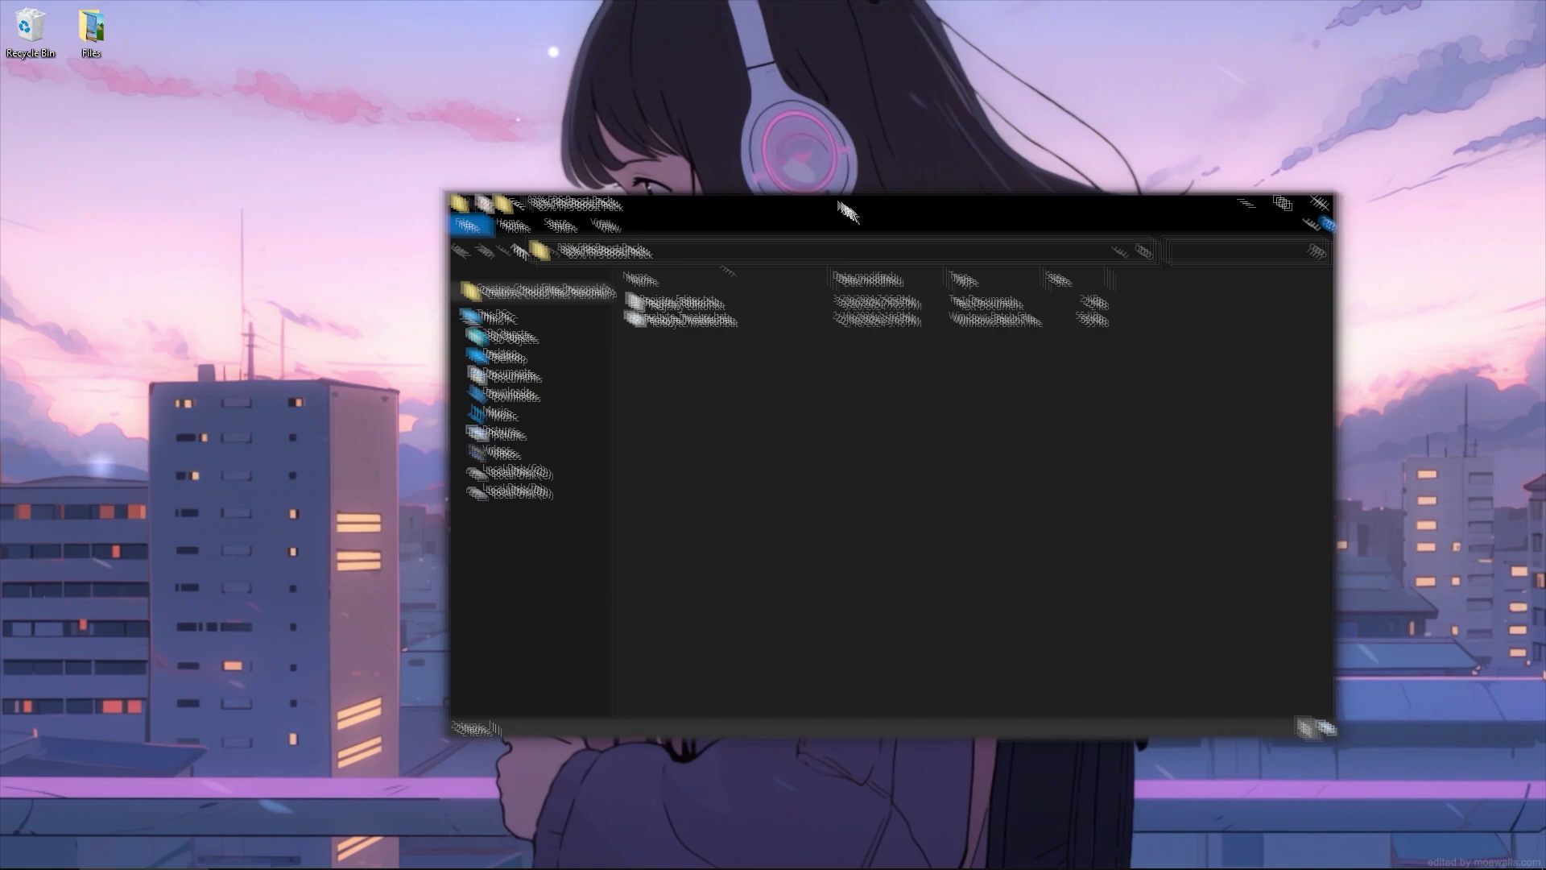
left_click_drag(841, 205, 866, 316)
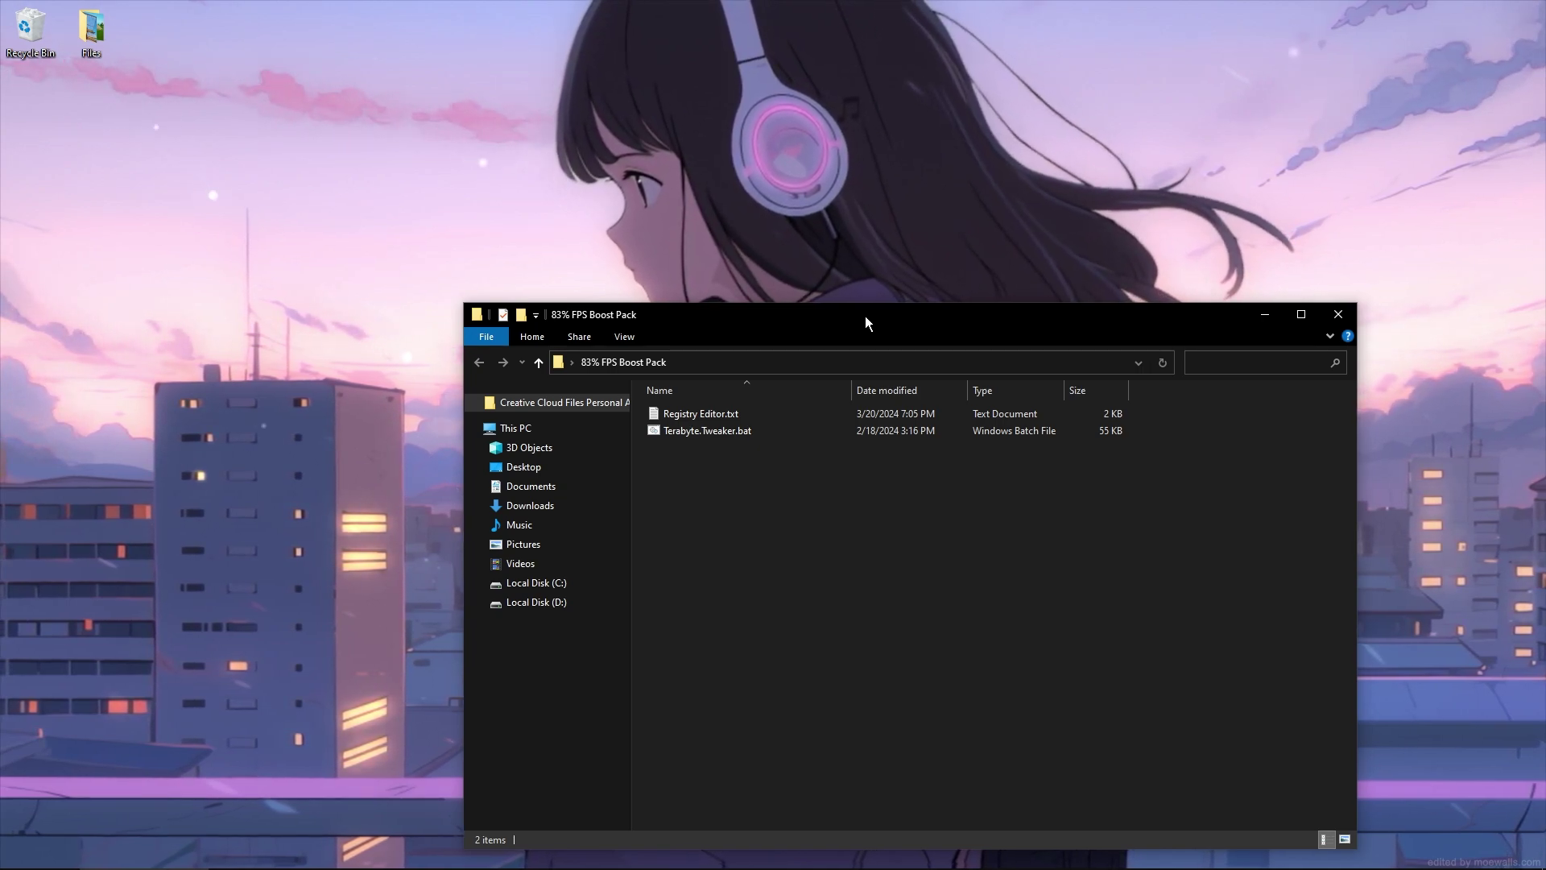
Open Registry Editor.txt in Notepad and look over its Audio and Winsock blocks
double_click(739, 418)
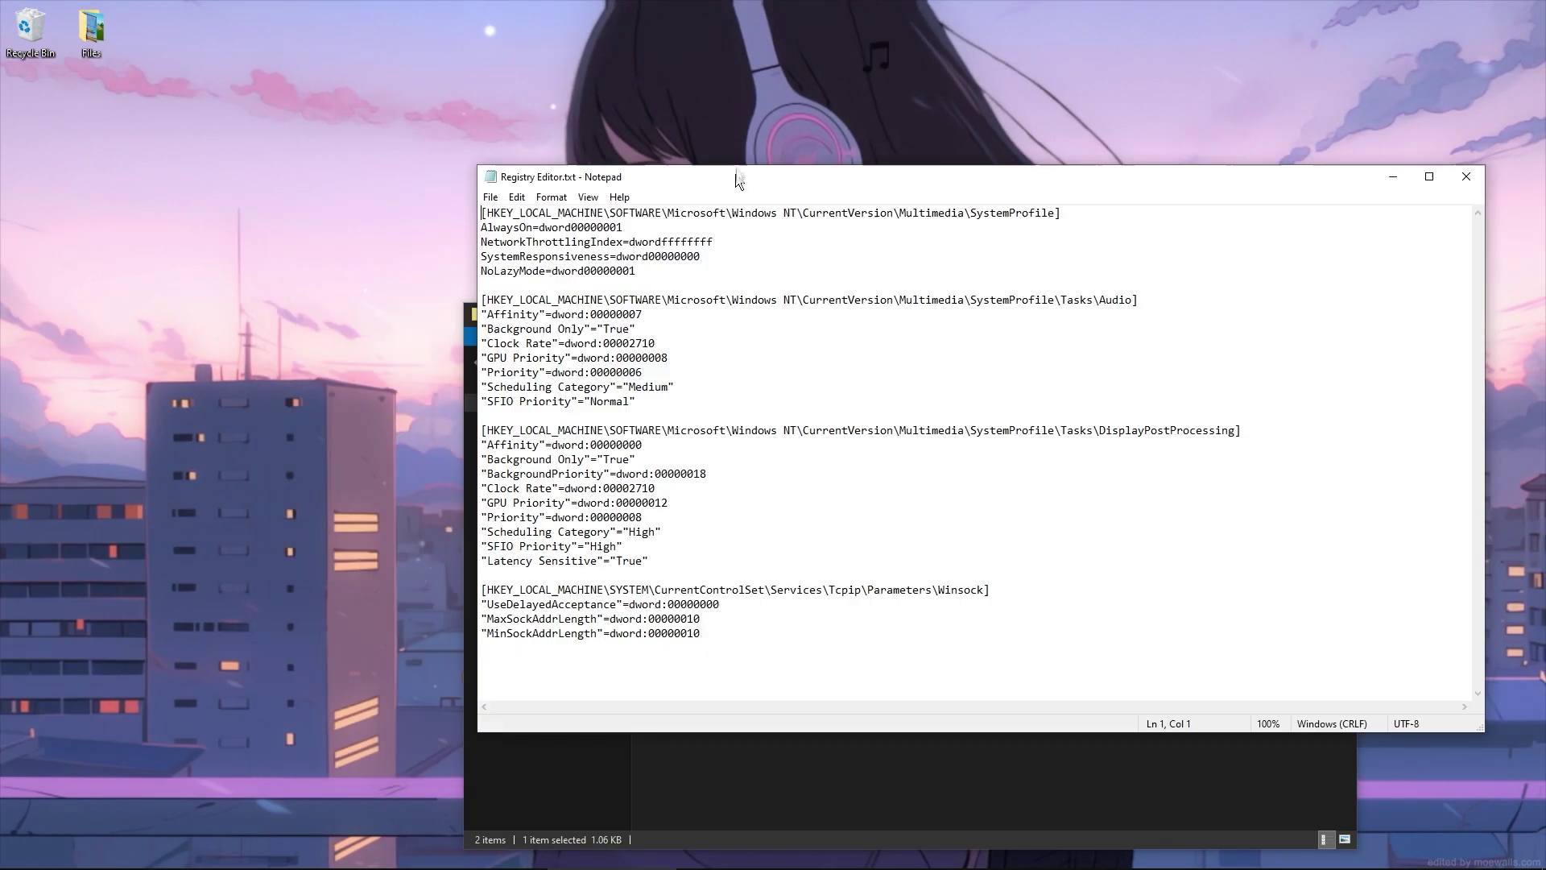
left_click_drag(737, 174, 693, 174)
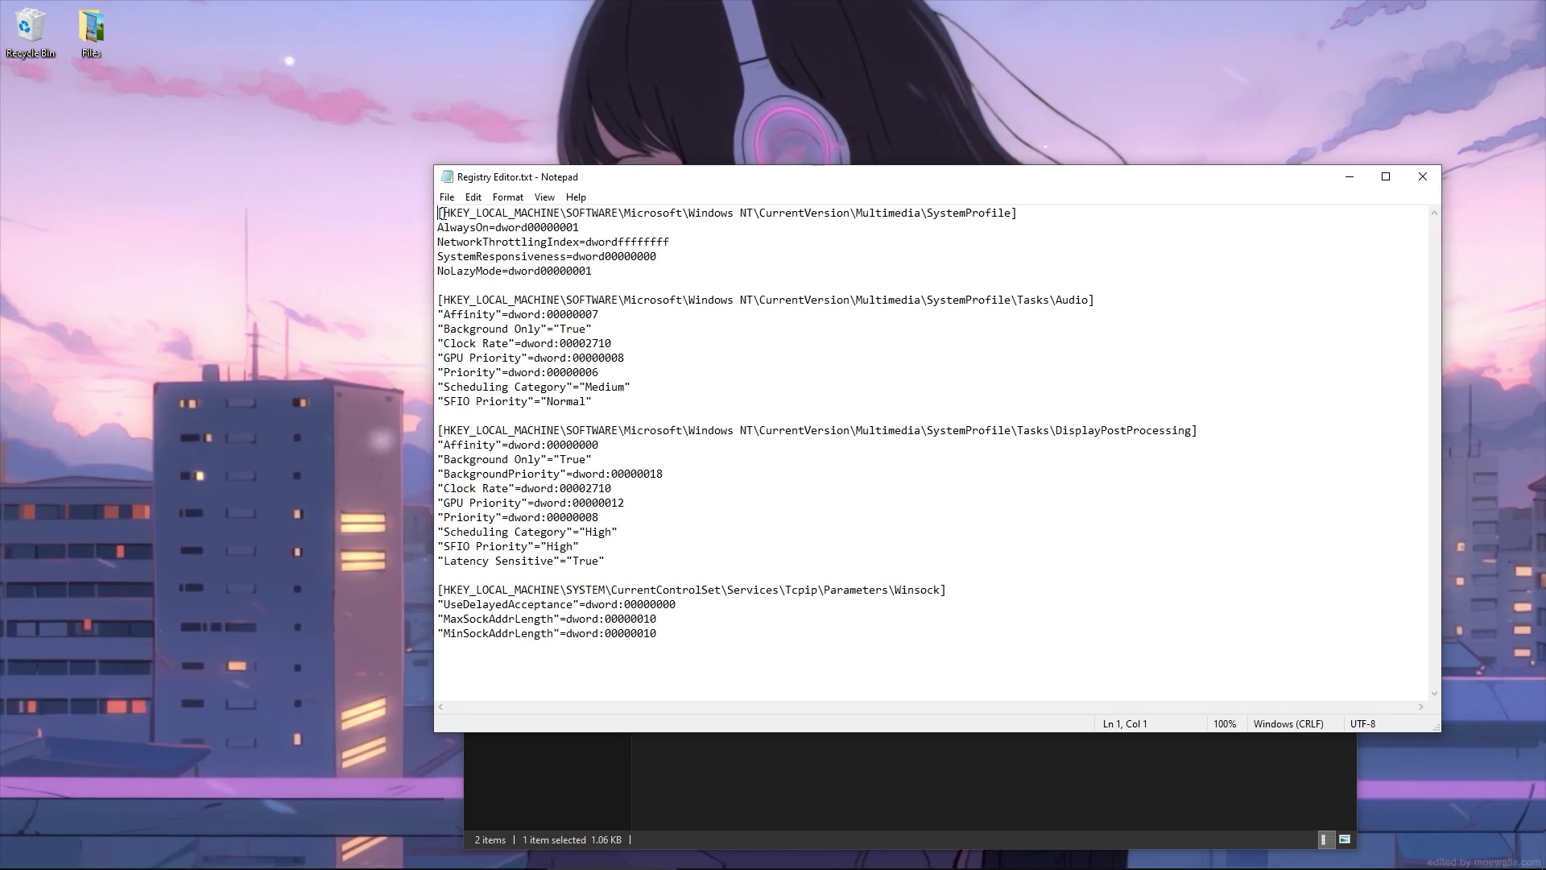
left_click_drag(673, 590, 657, 636)
key("ctrl+a")
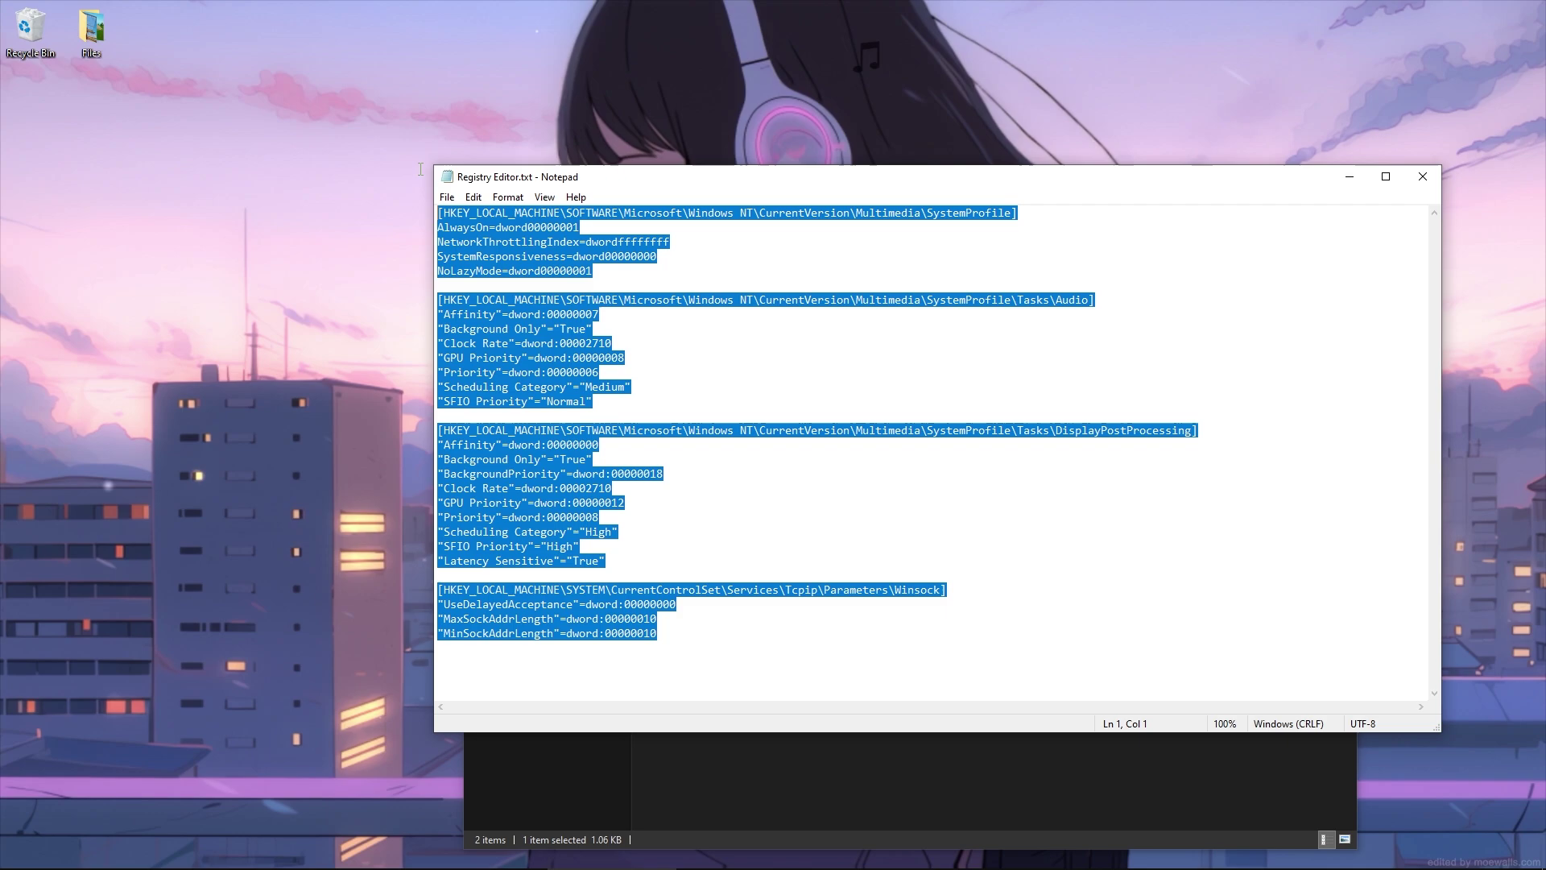
left_click_drag(437, 300, 599, 444)
left_click(636, 445)
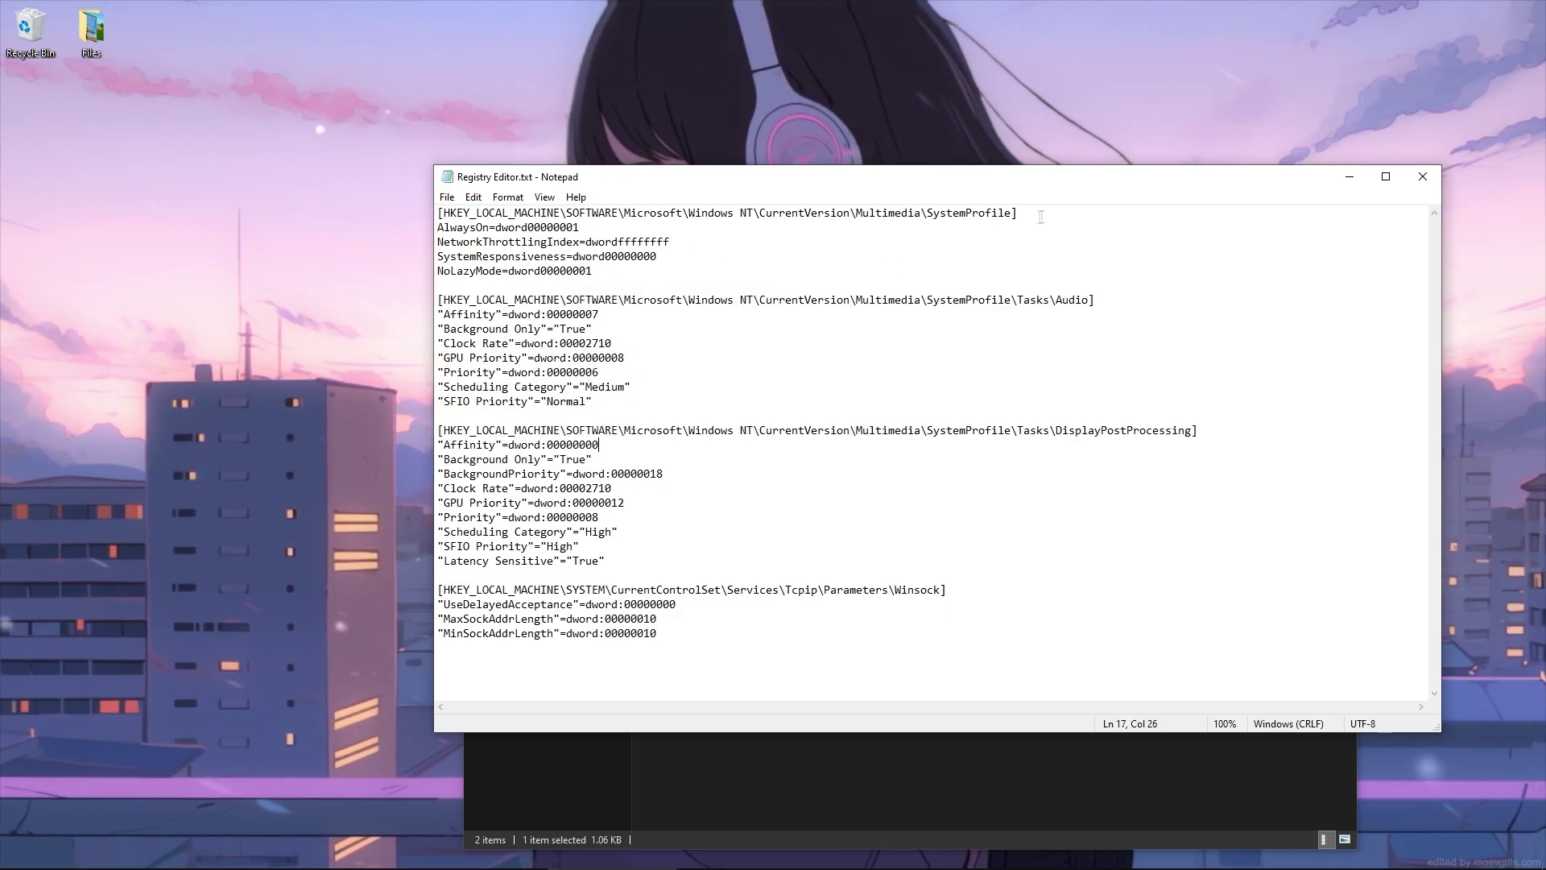
Review the key paths and Winsock lines, ending with the full SystemProfile path selected
left_click_drag(1018, 212, 921, 213)
left_click_drag(1137, 298, 1055, 299)
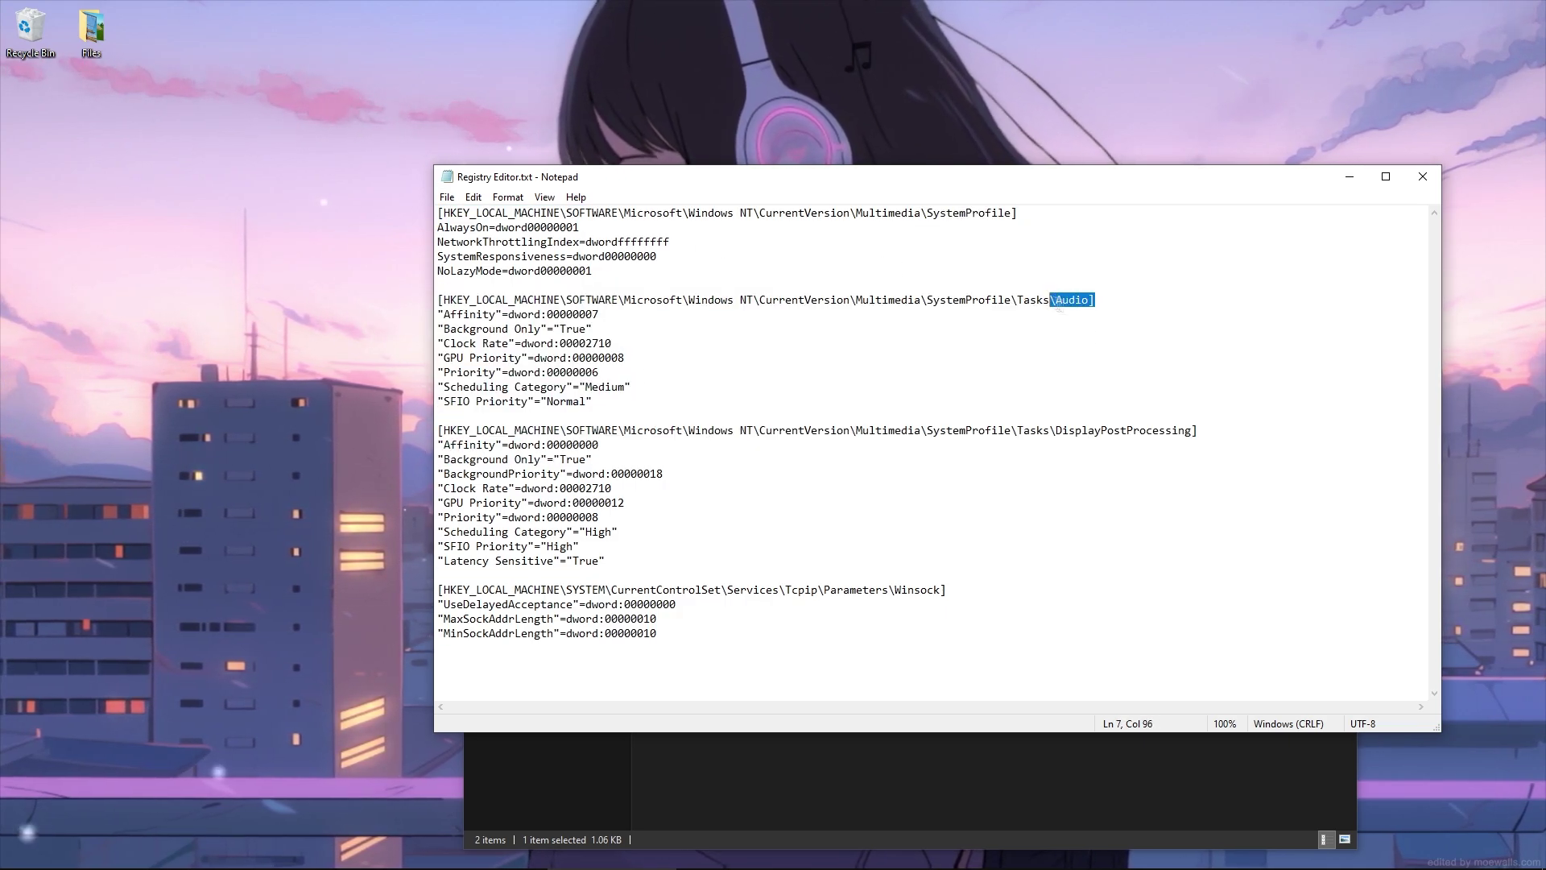
left_click_drag(599, 445, 1052, 436)
left_click(790, 480)
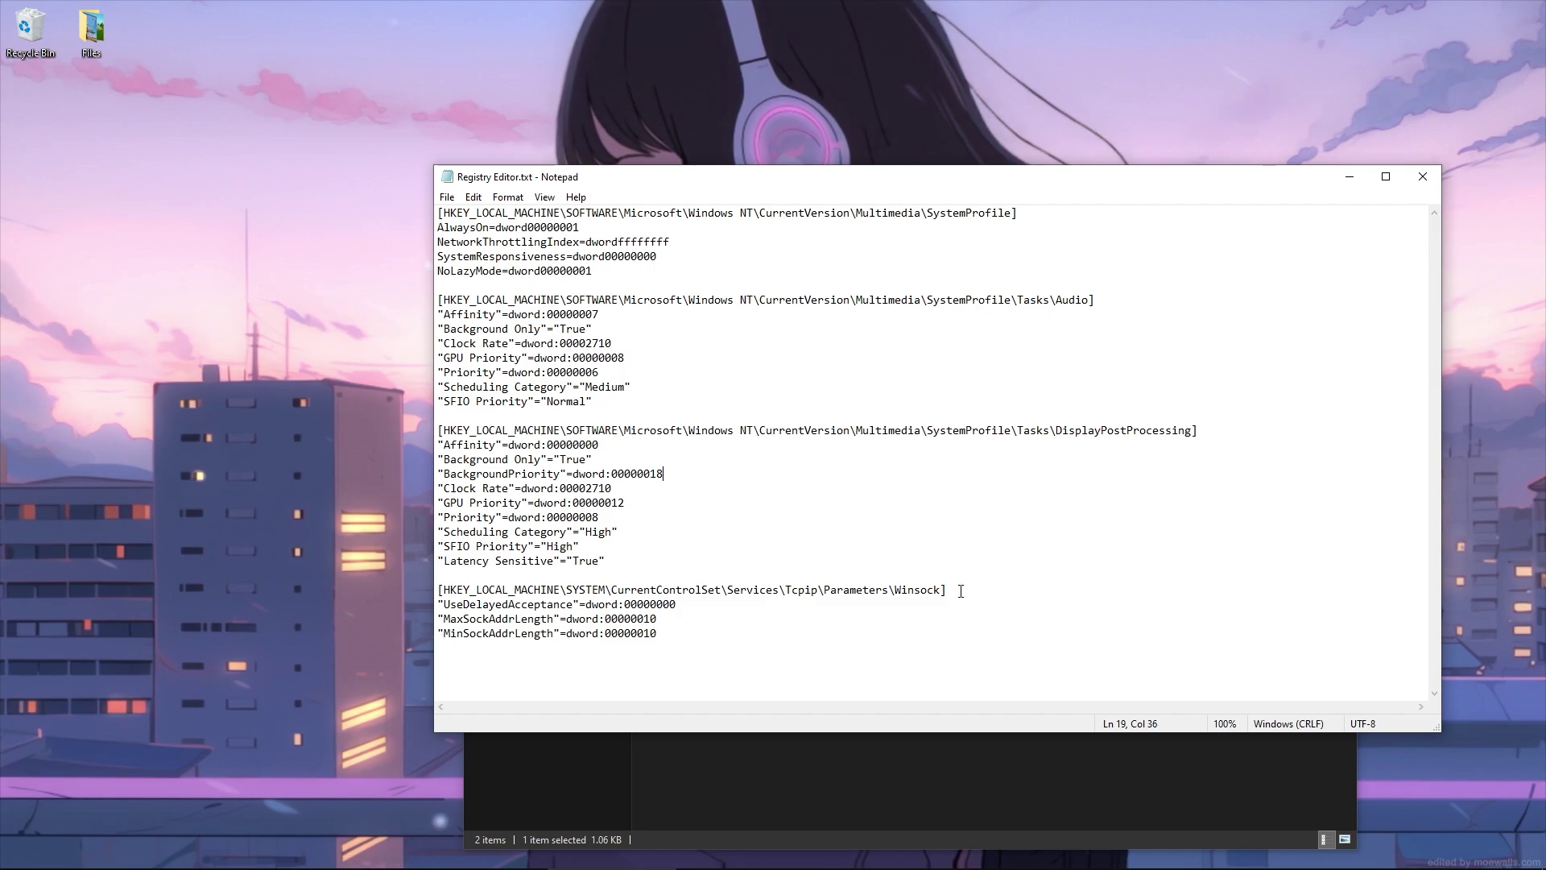
left_click_drag(437, 604, 567, 619)
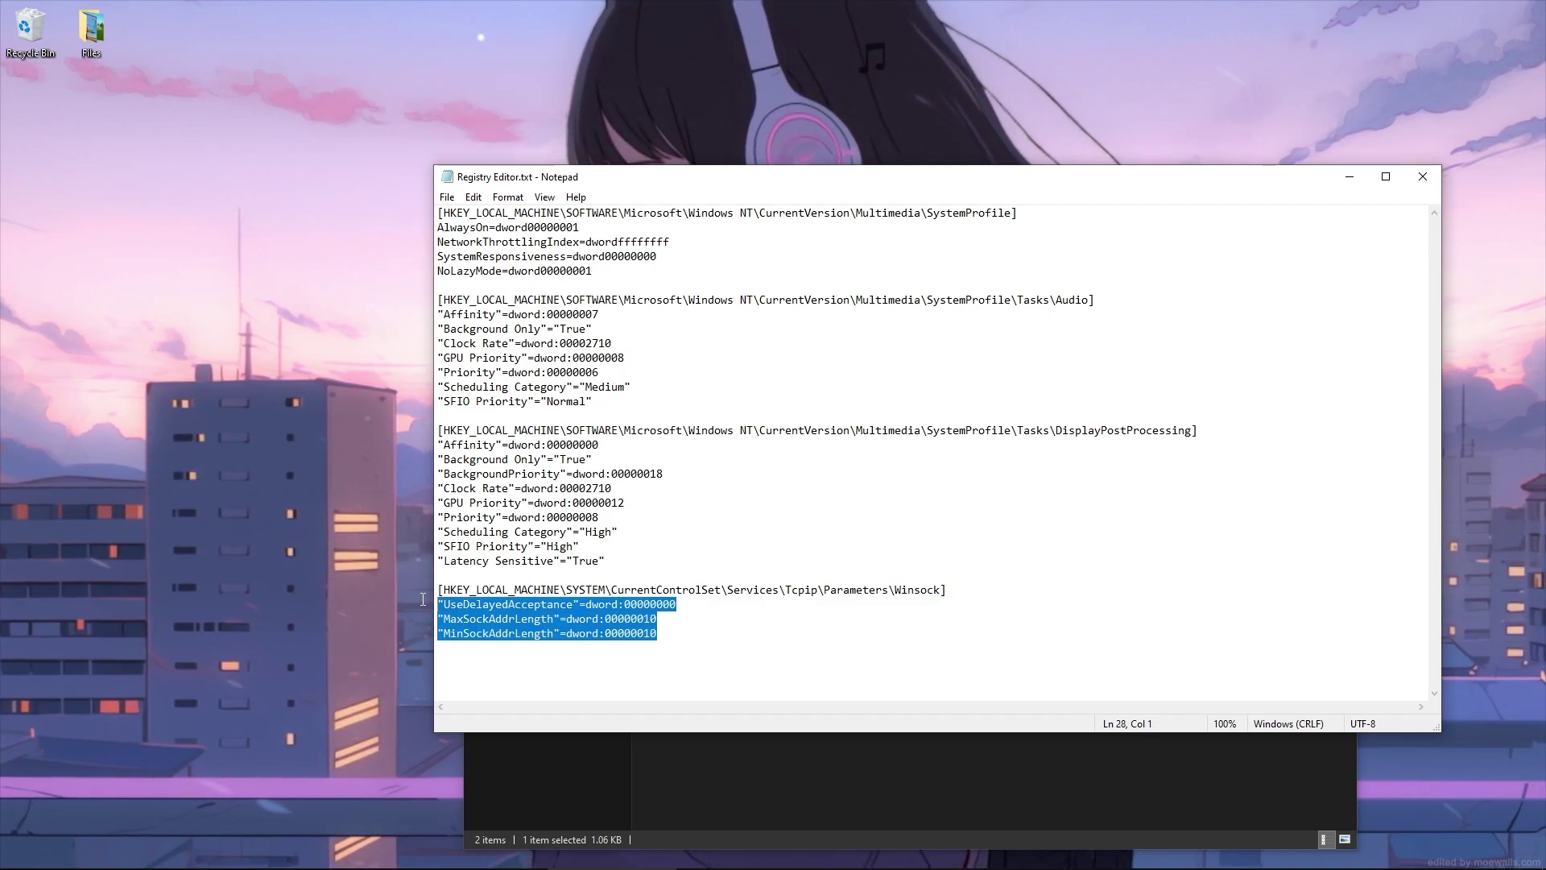
left_click_drag(680, 636, 438, 590)
left_click(599, 517)
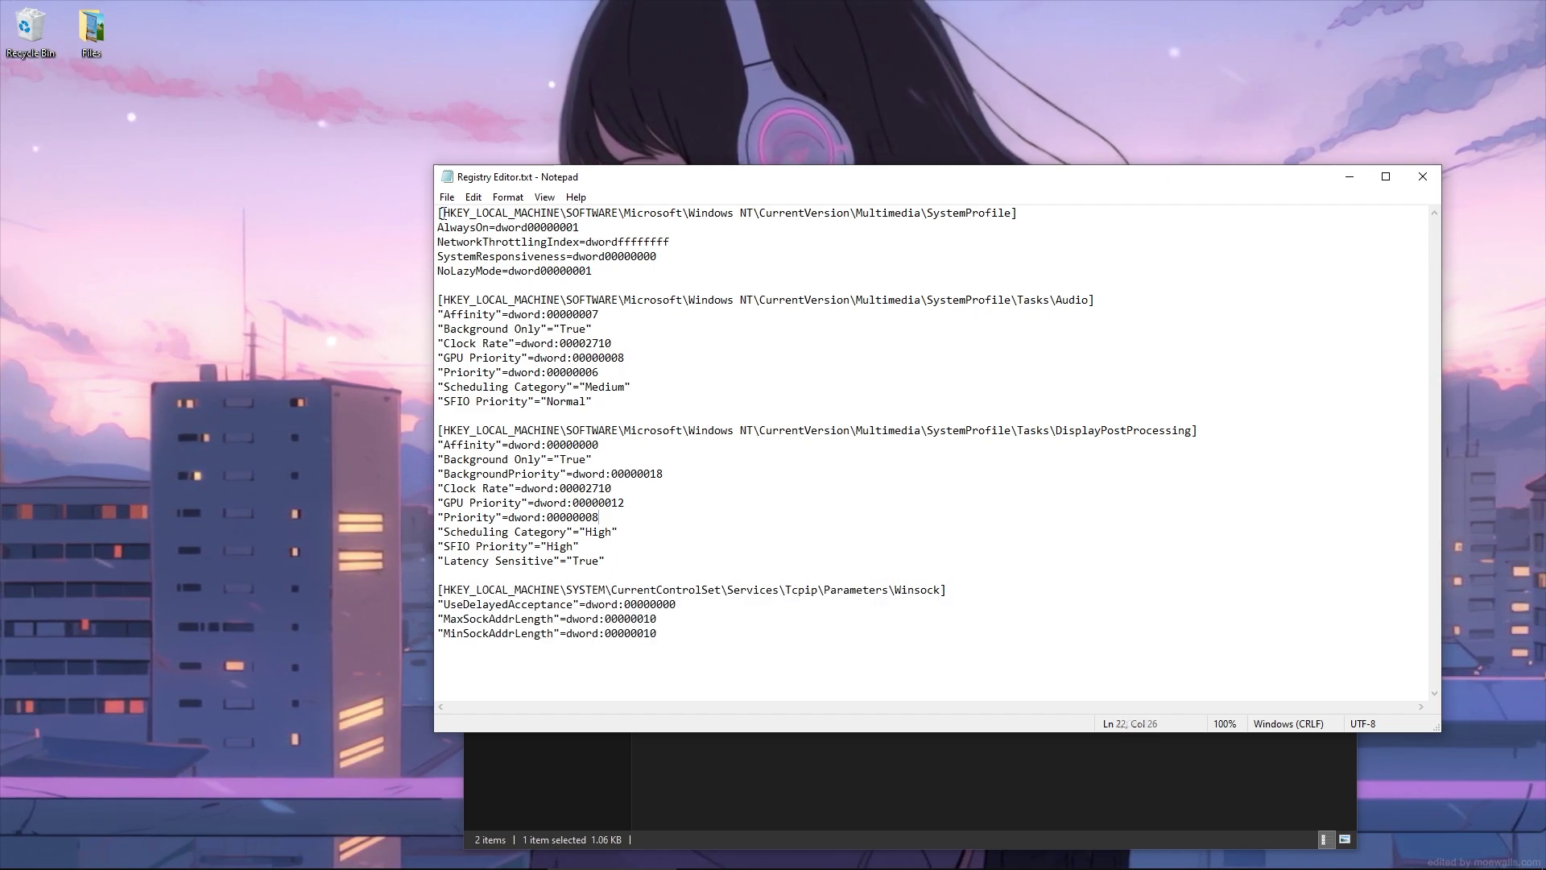
left_click_drag(444, 213, 1010, 214)
key("ctrl+c")
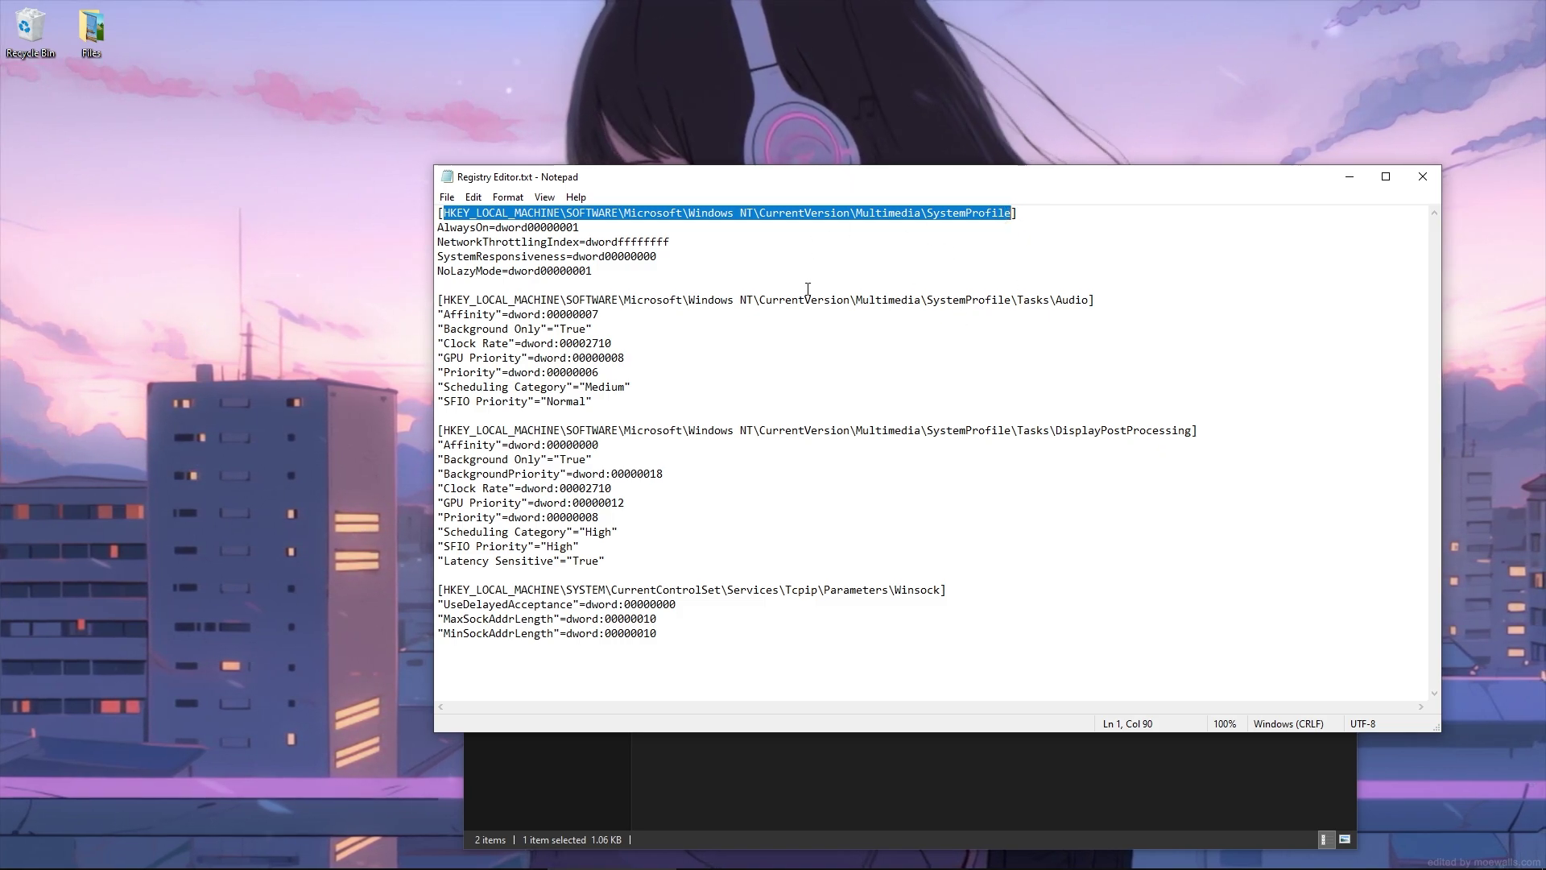
Launch regedit and jump to the Multimedia SystemProfile key using the pasted path
key("super+r")
type("ge")
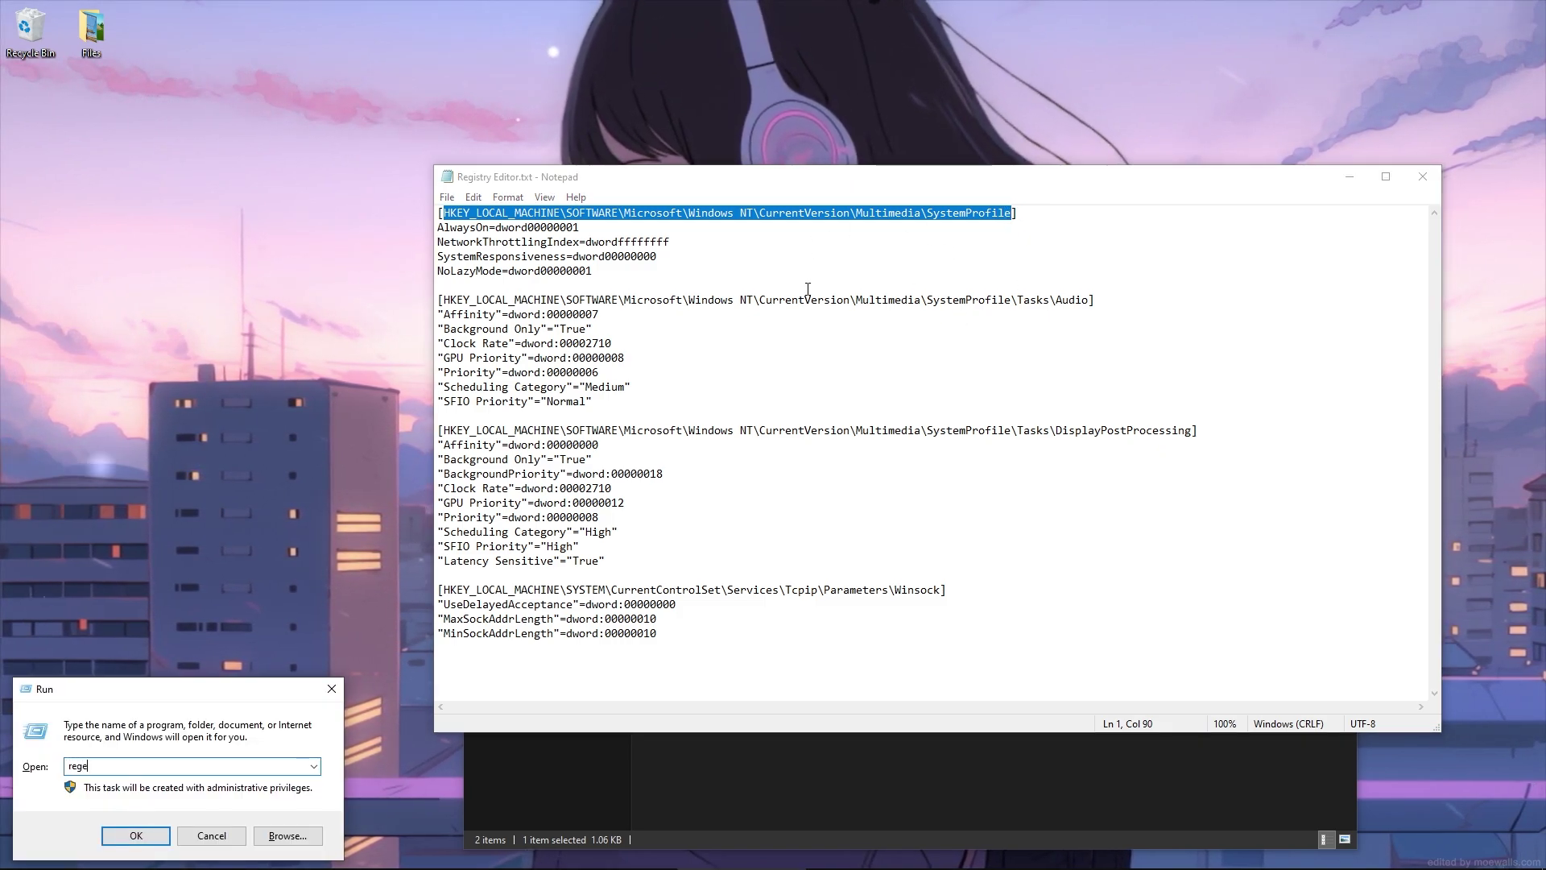
type("dit")
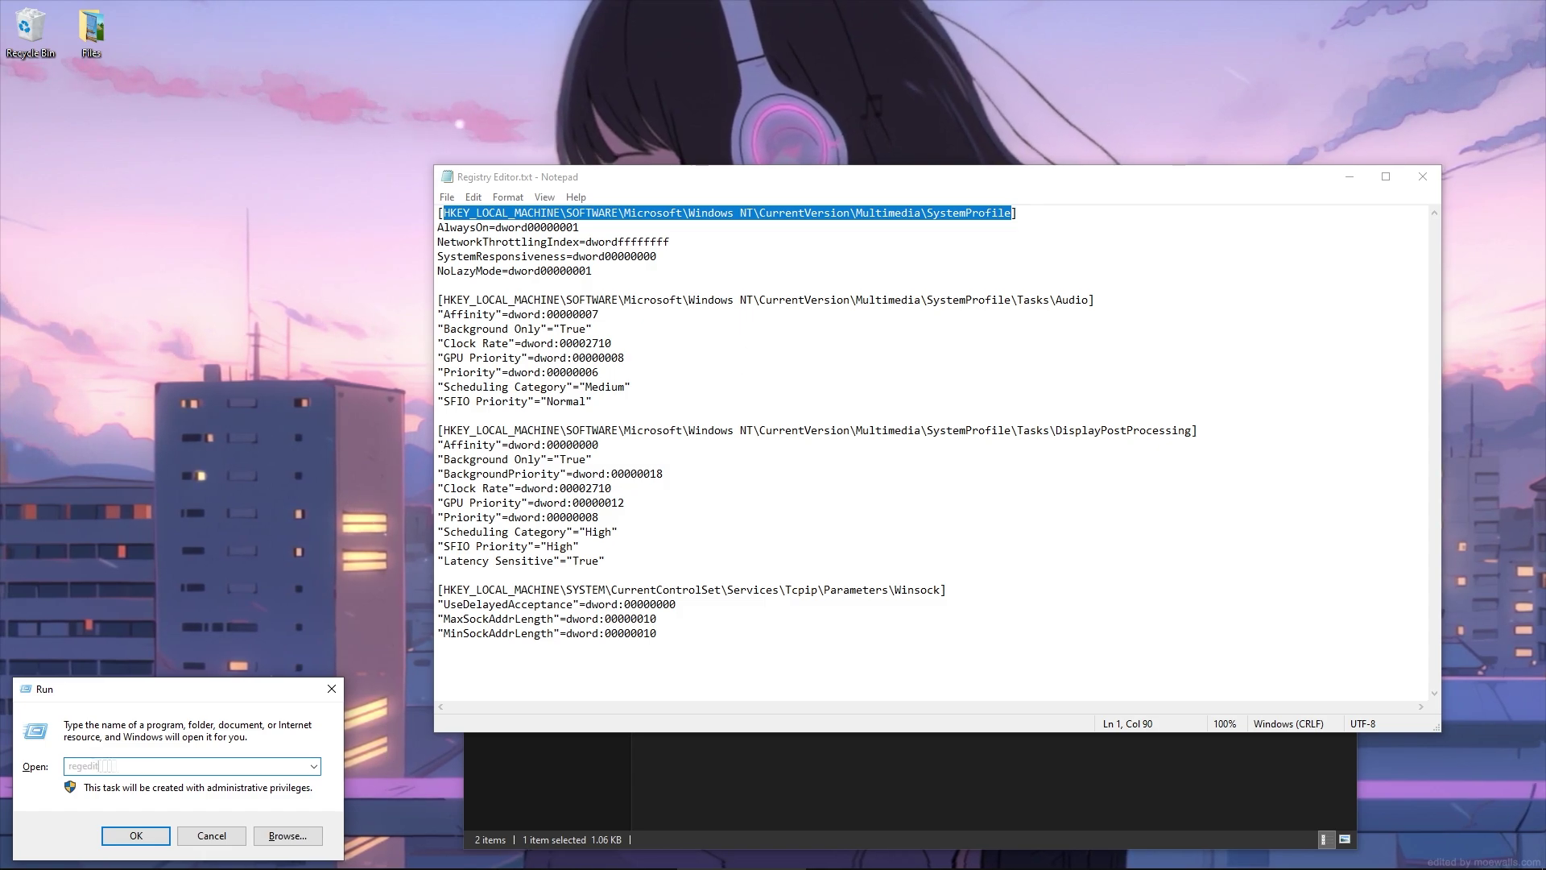
key("Return")
left_click_drag(678, 394, 636, 337)
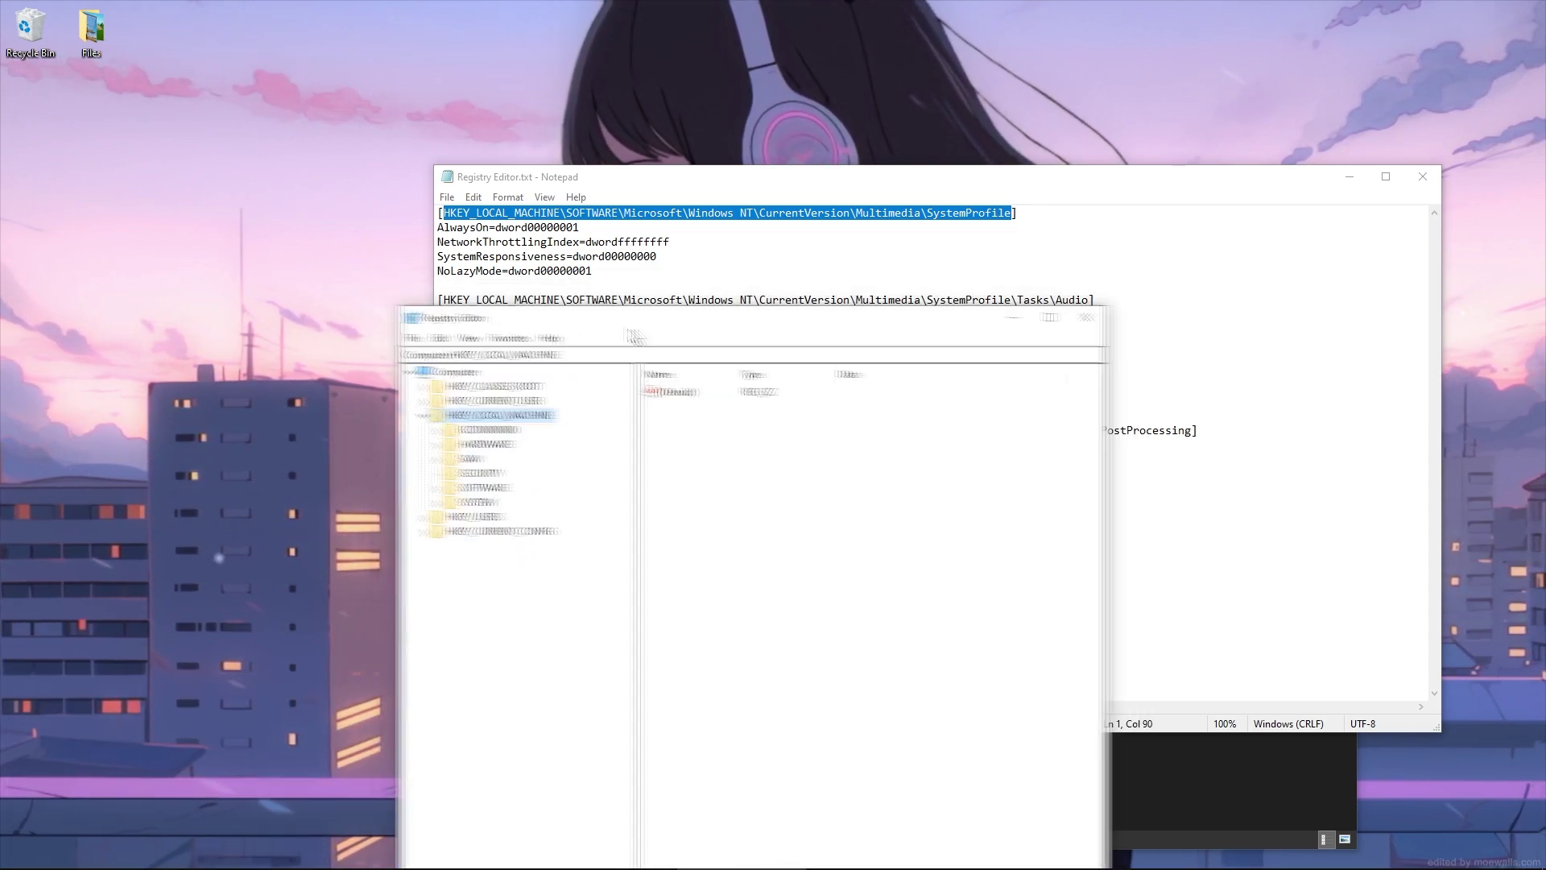
left_click(496, 301)
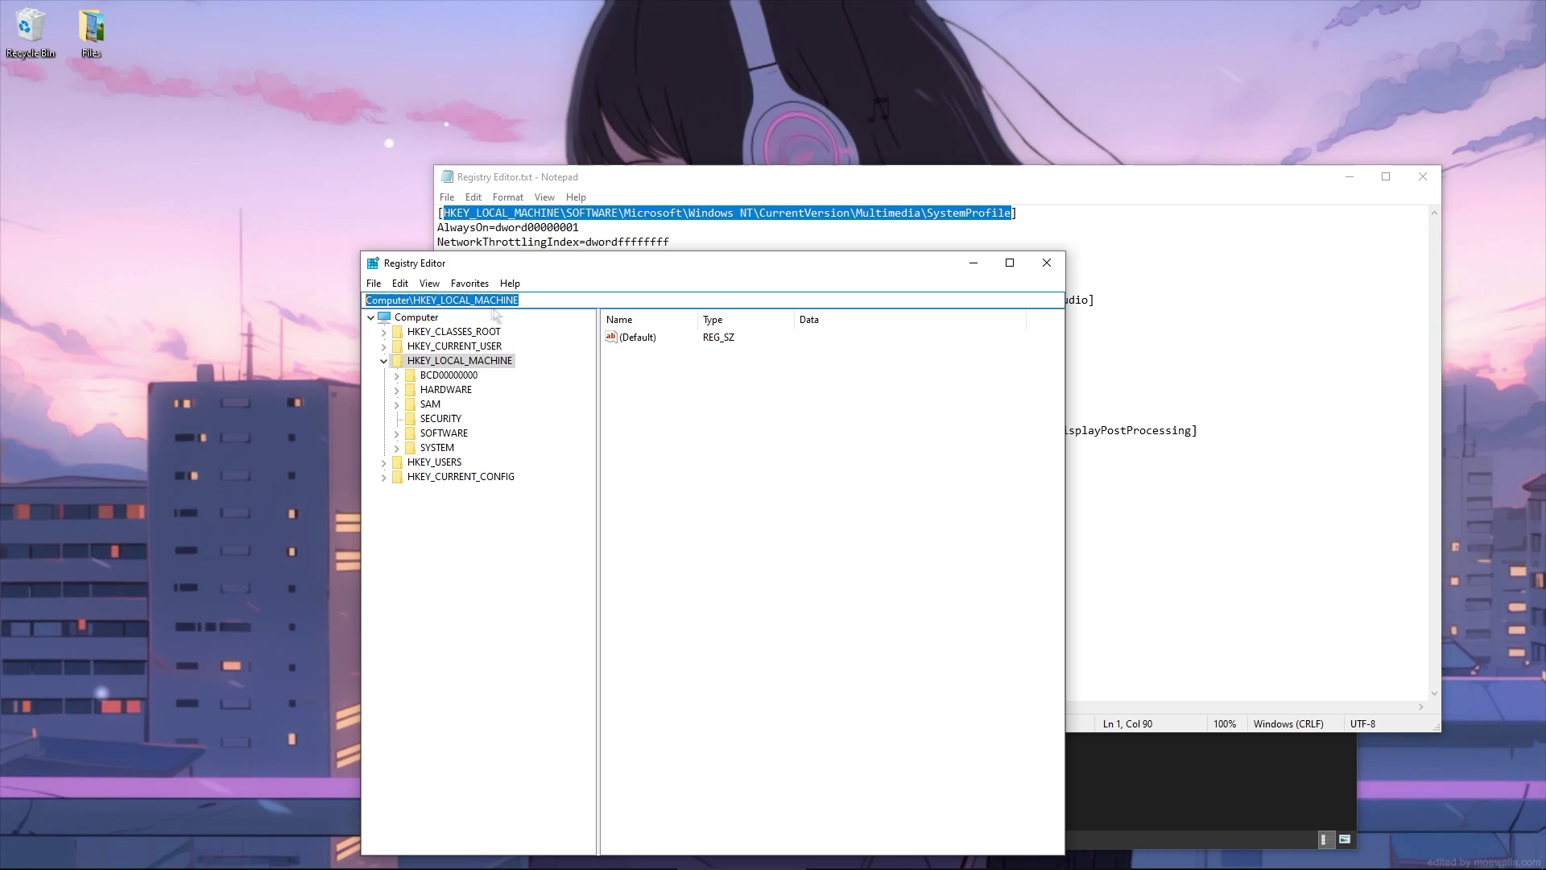
key("ctrl+v")
key("Return")
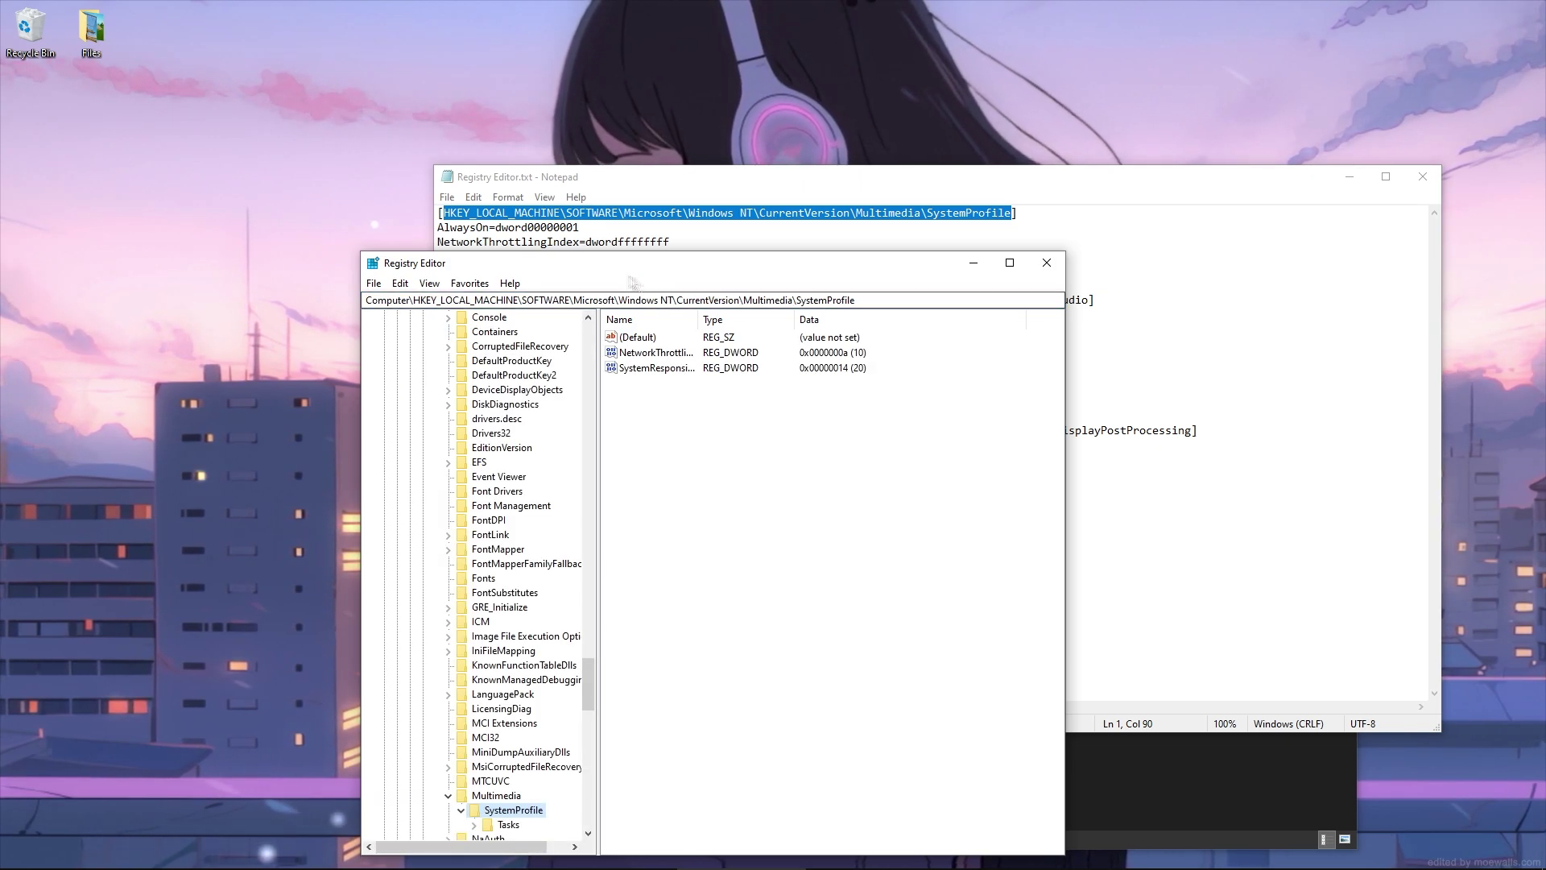
Arrange Registry Editor beside the Notepad list, with AlwaysOn selected in the notes
left_click_drag(632, 264, 541, 290)
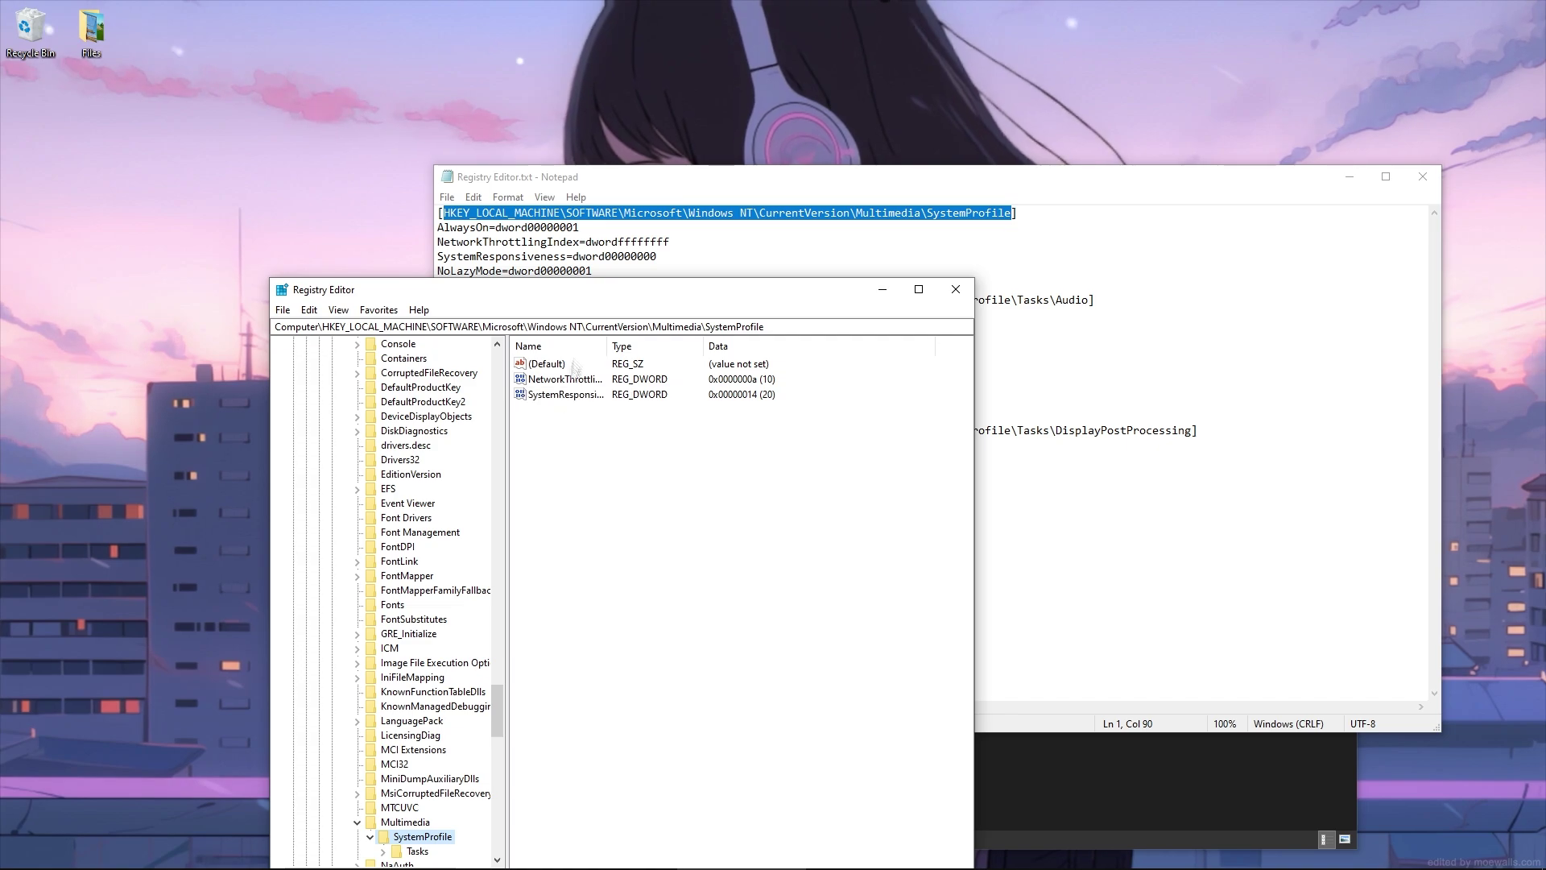
left_click_drag(575, 289, 562, 336)
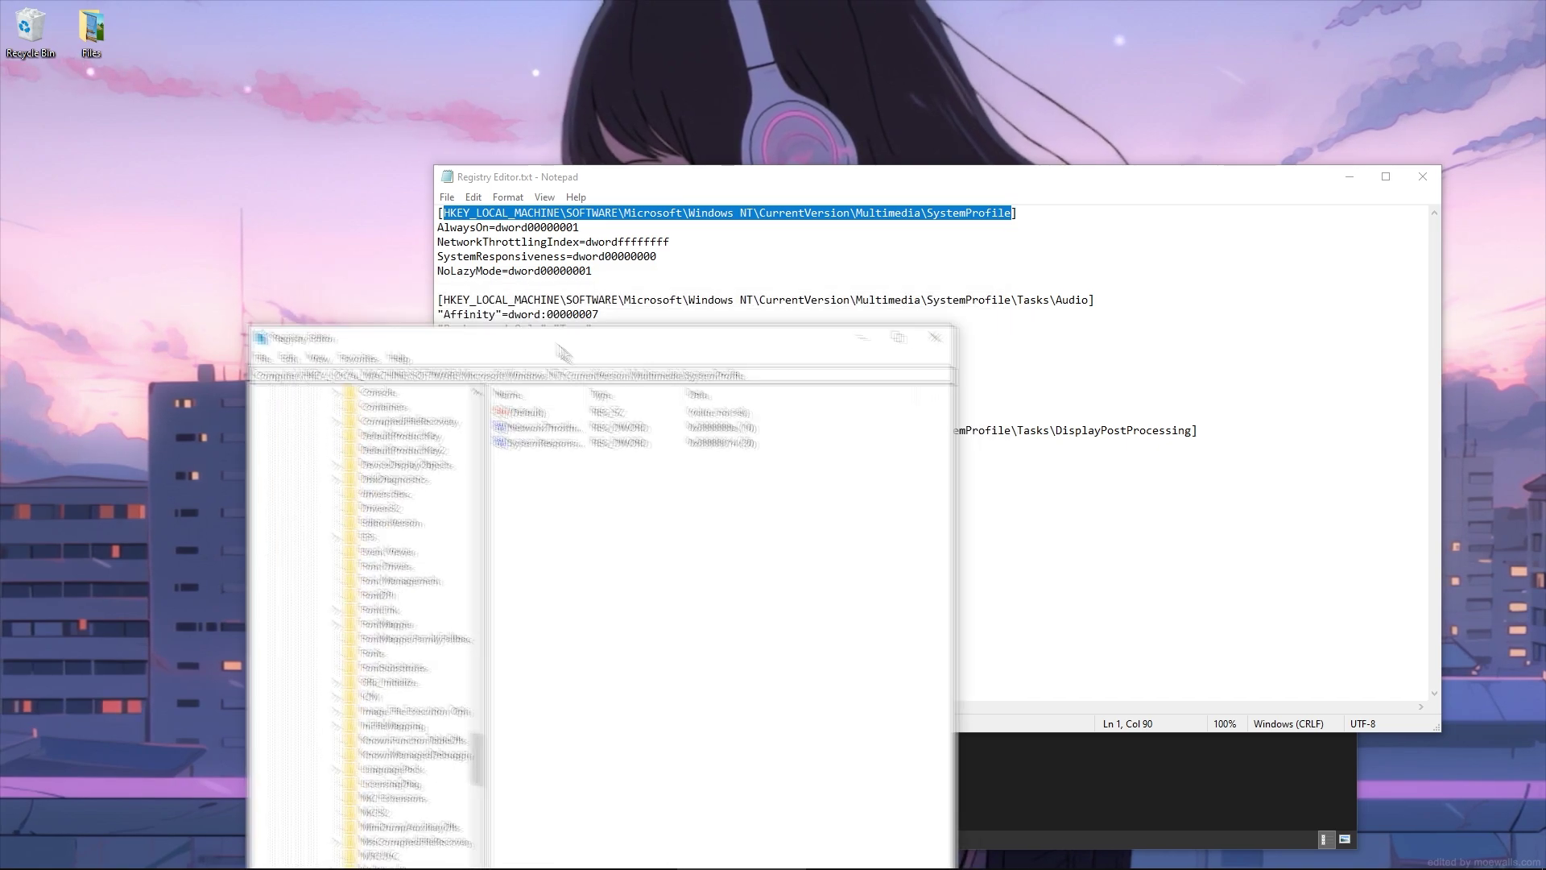
left_click(436, 228)
left_click_drag(489, 228, 437, 228)
key("ctrl+c")
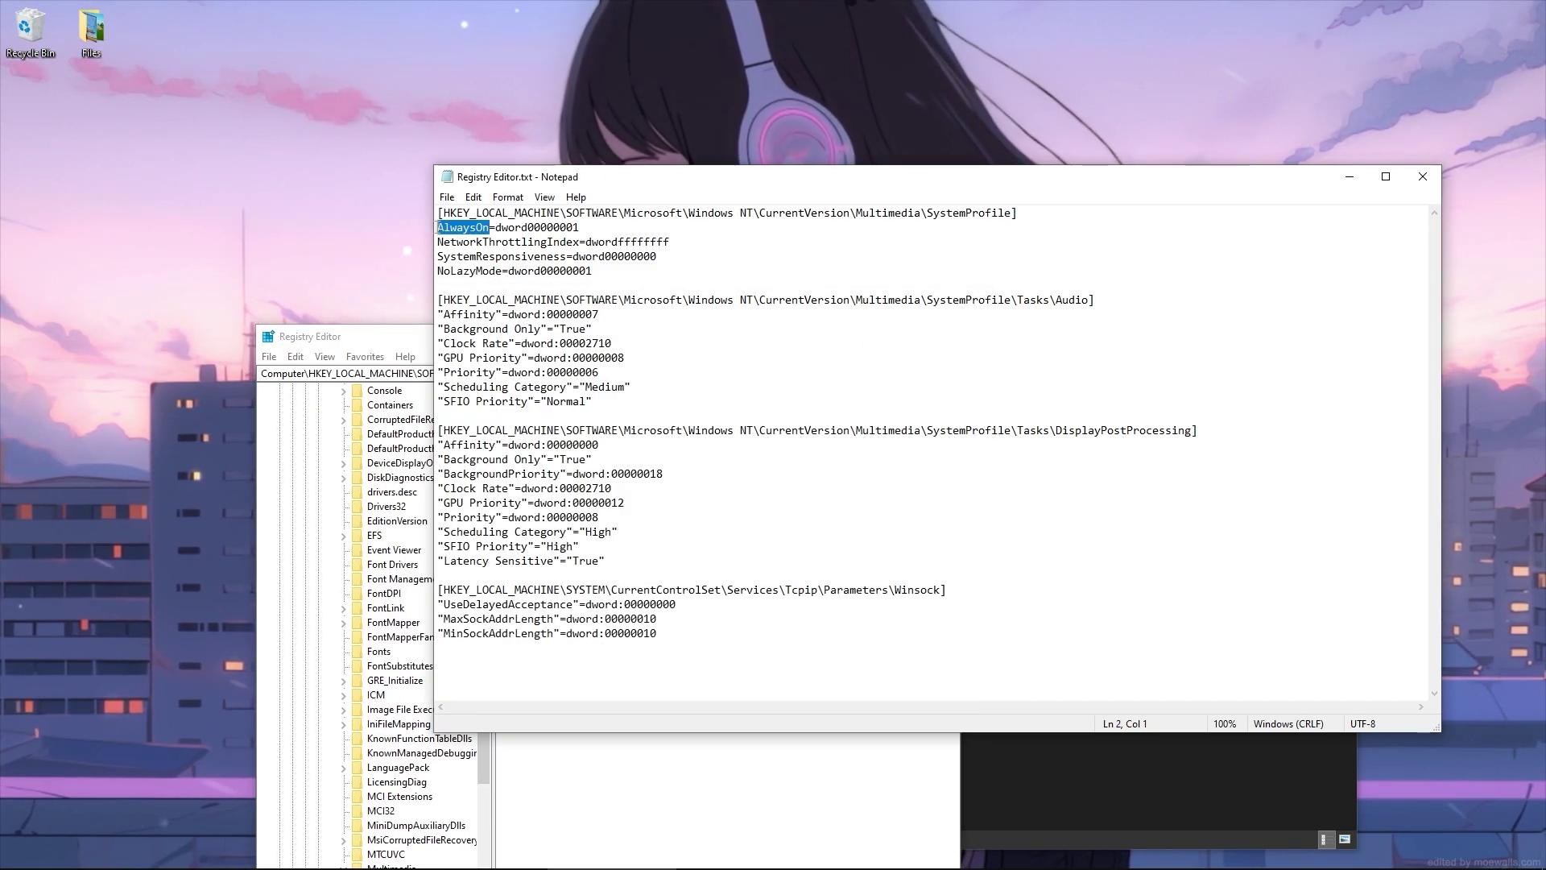
left_click_drag(644, 176, 1014, 180)
left_click_drag(362, 337, 169, 184)
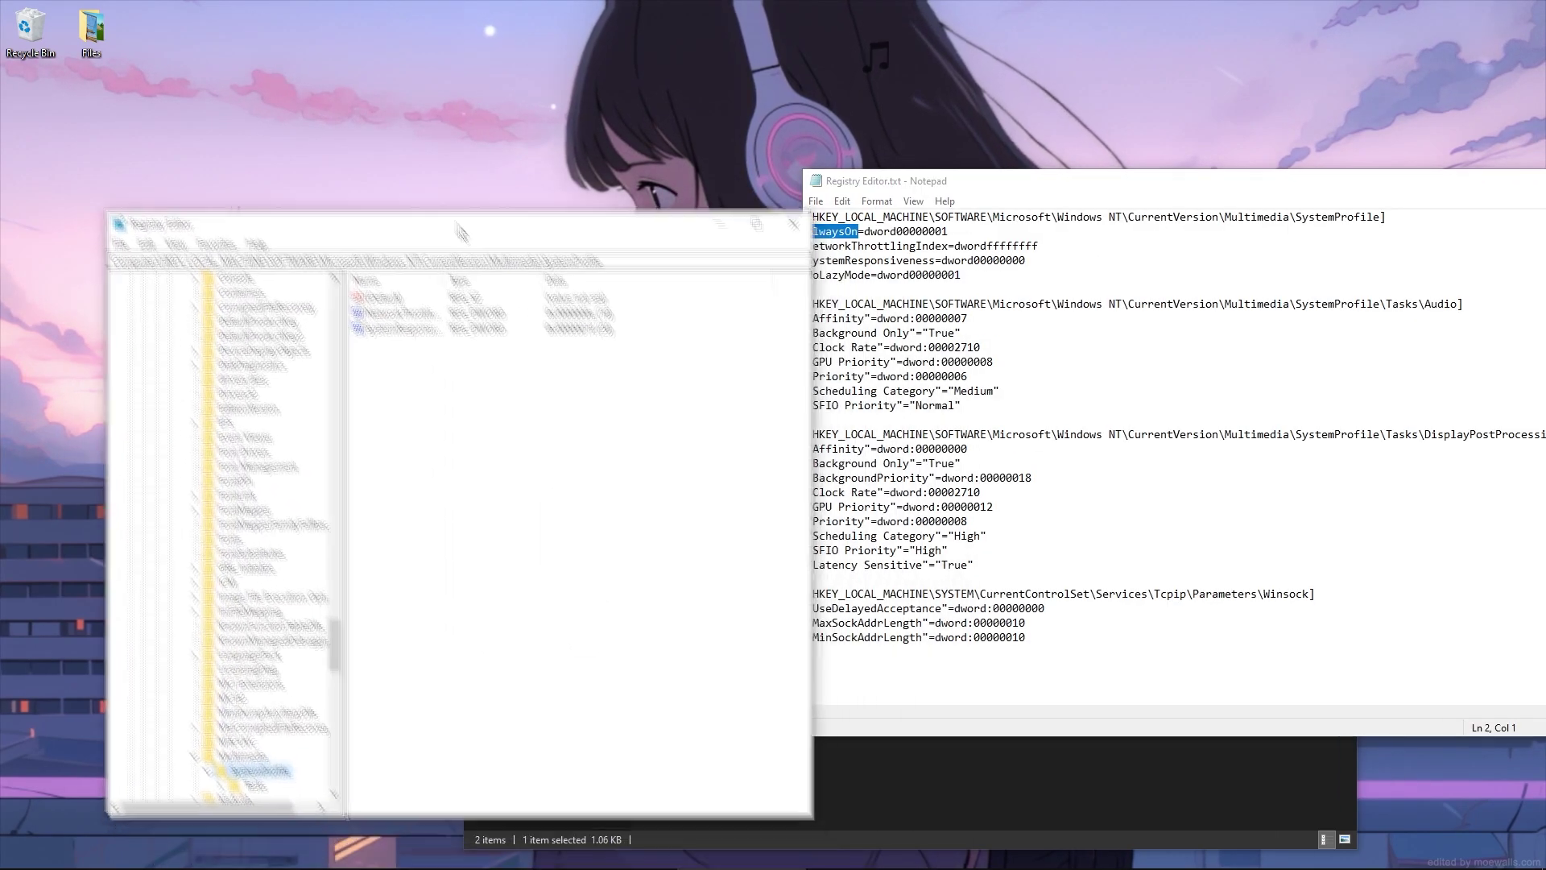
Create an AlwaysOn DWORD (32-bit) value under SystemProfile with data 1
right_click(335, 362)
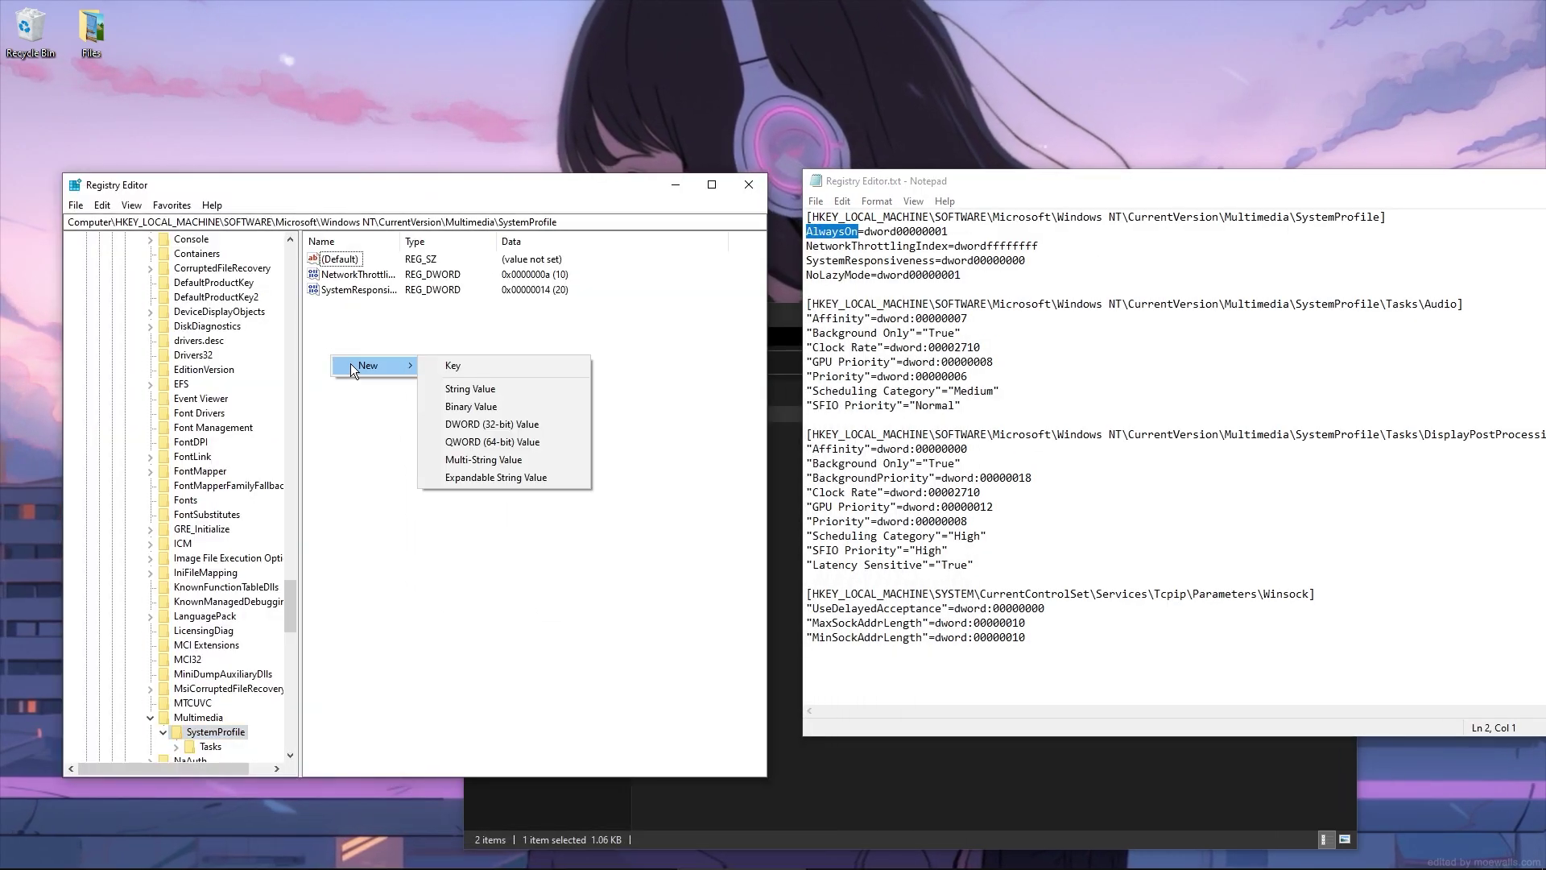
left_click(479, 419)
key("ctrl+v")
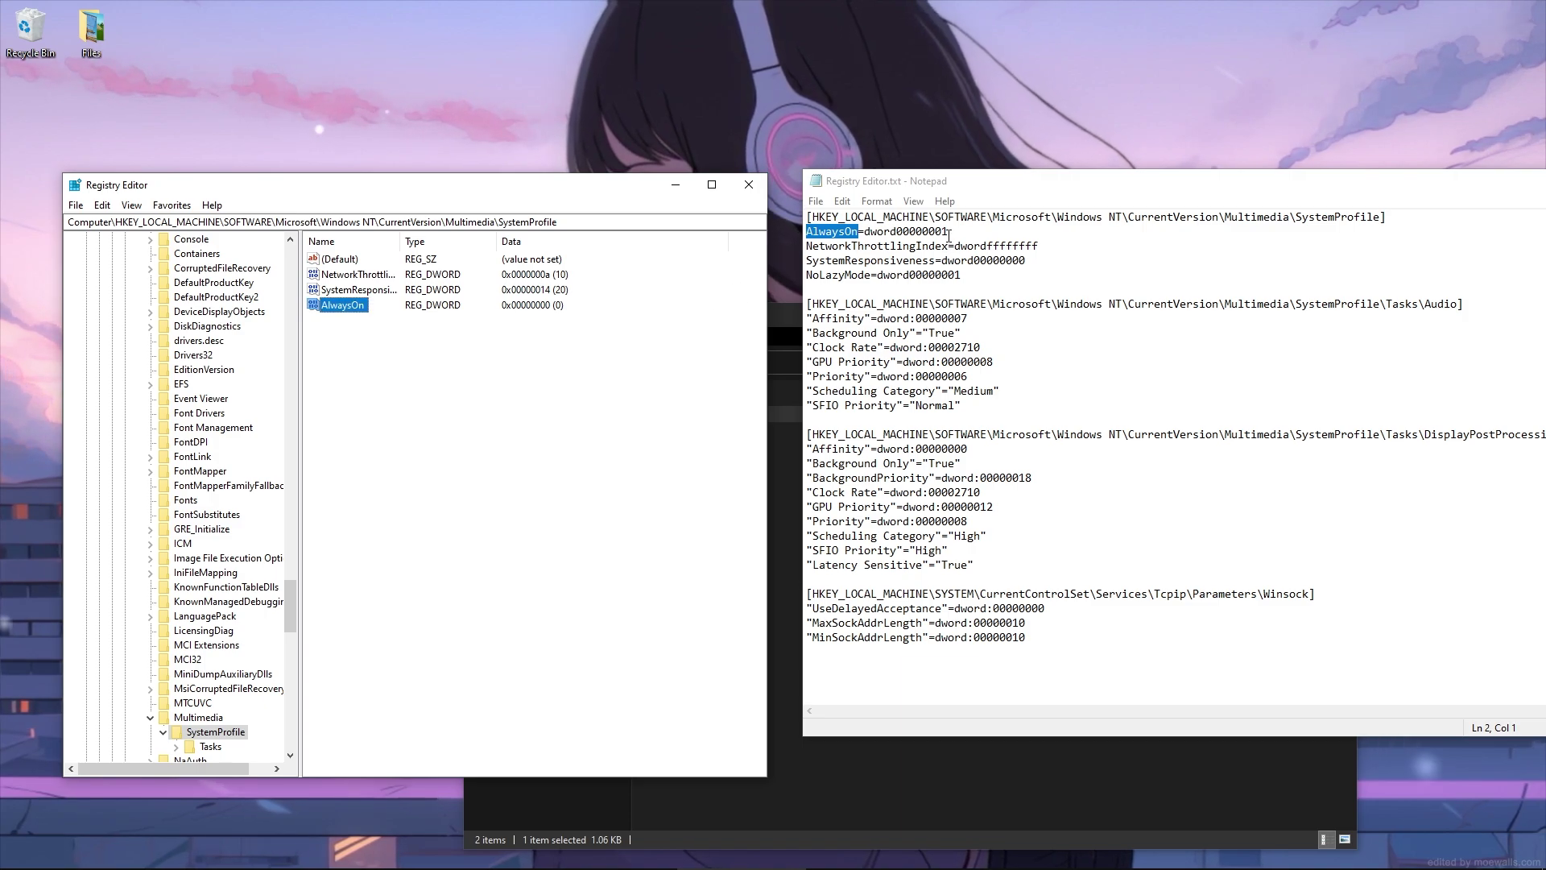
left_click_drag(949, 232, 944, 232)
double_click(342, 305)
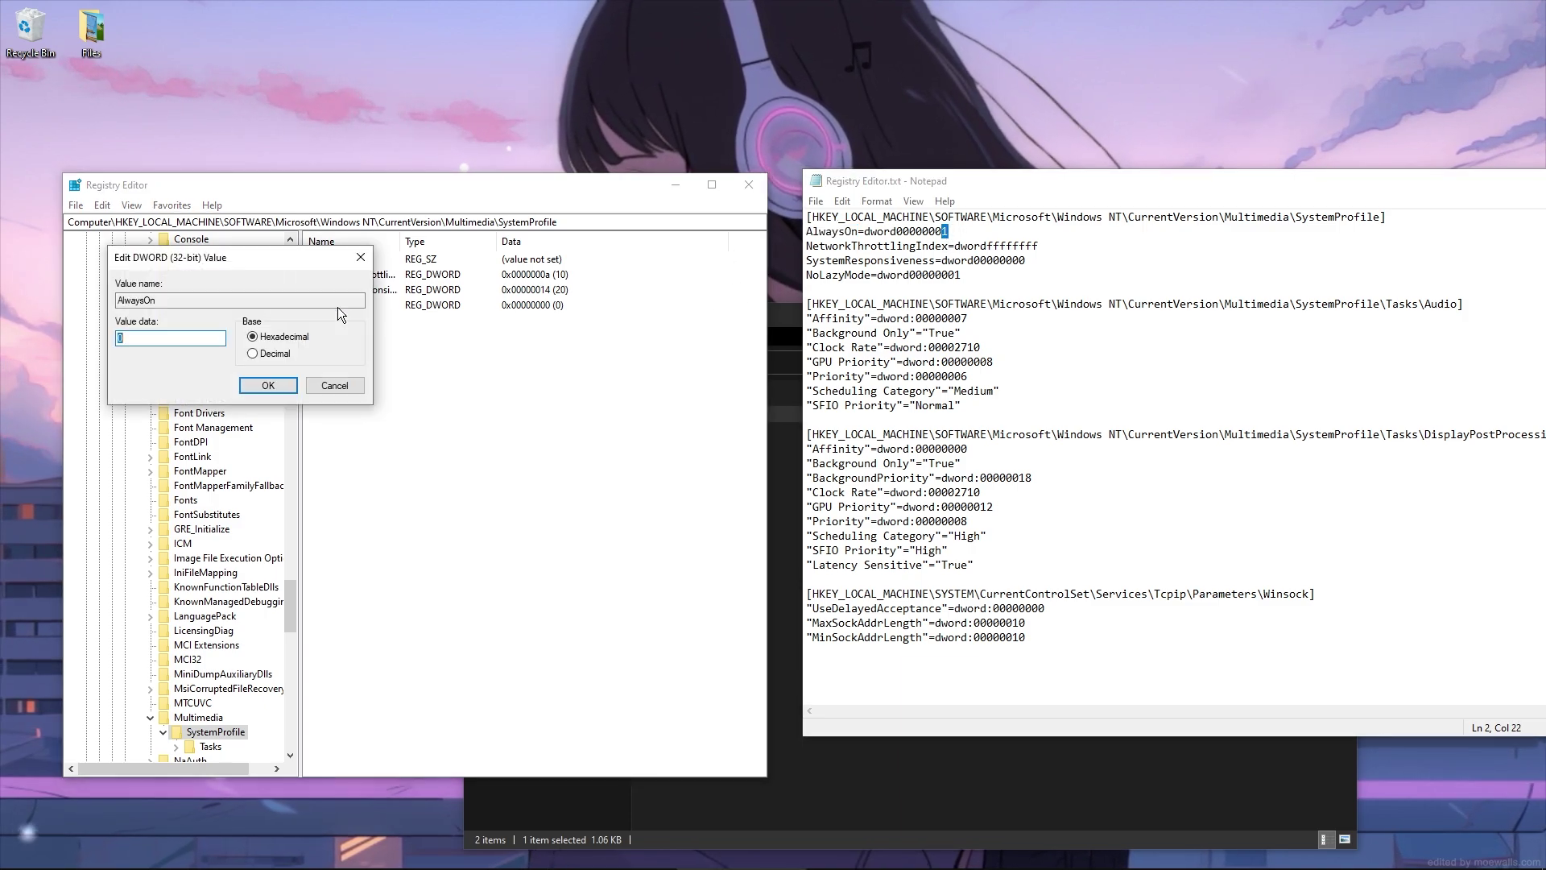
type("1")
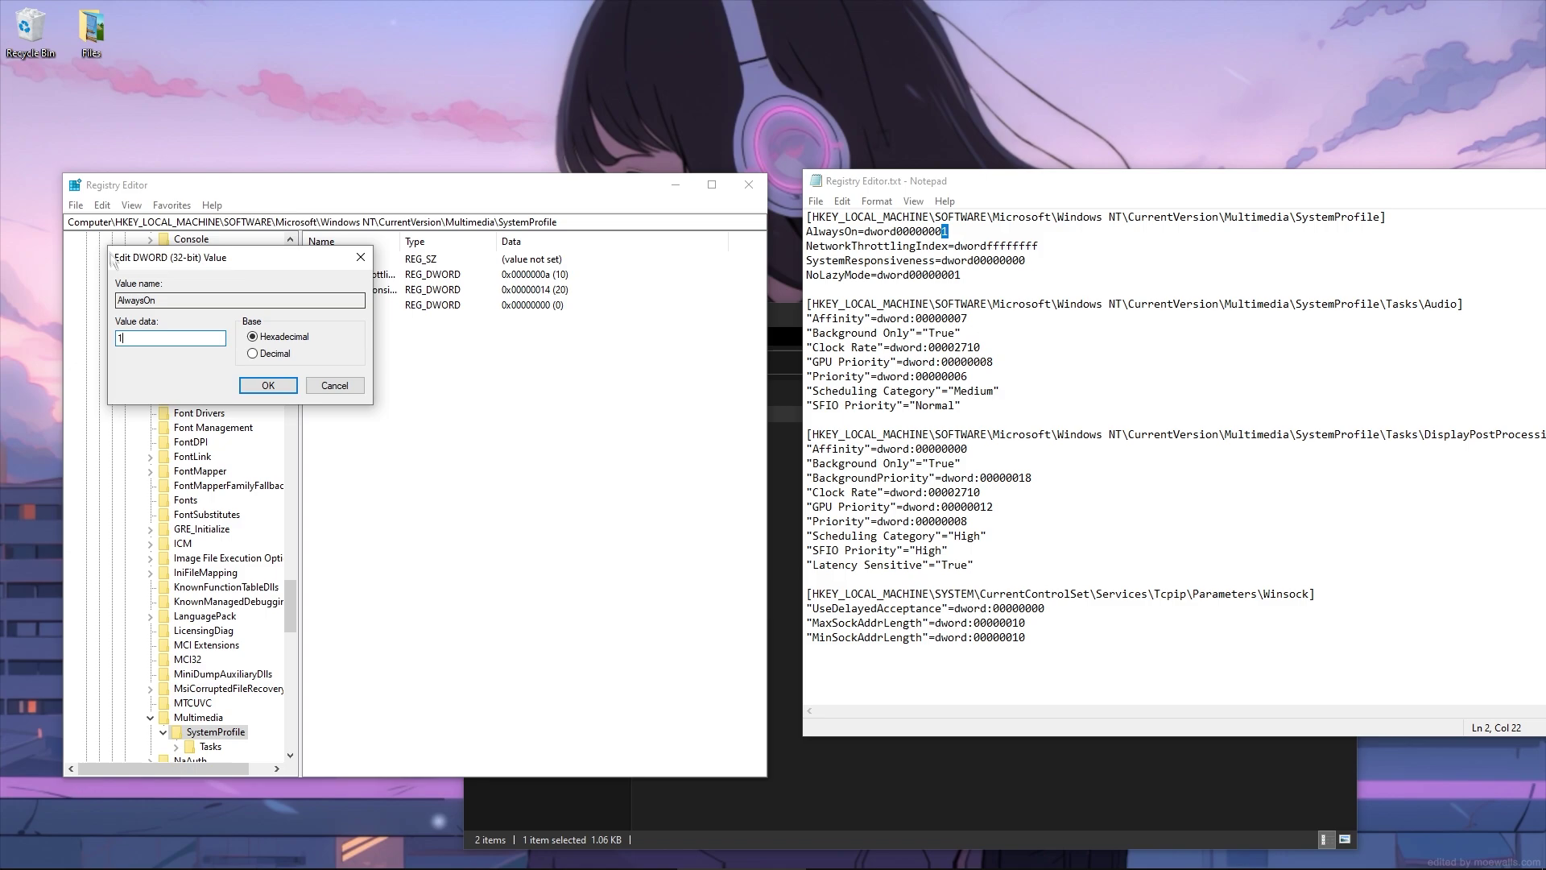
left_click(268, 385)
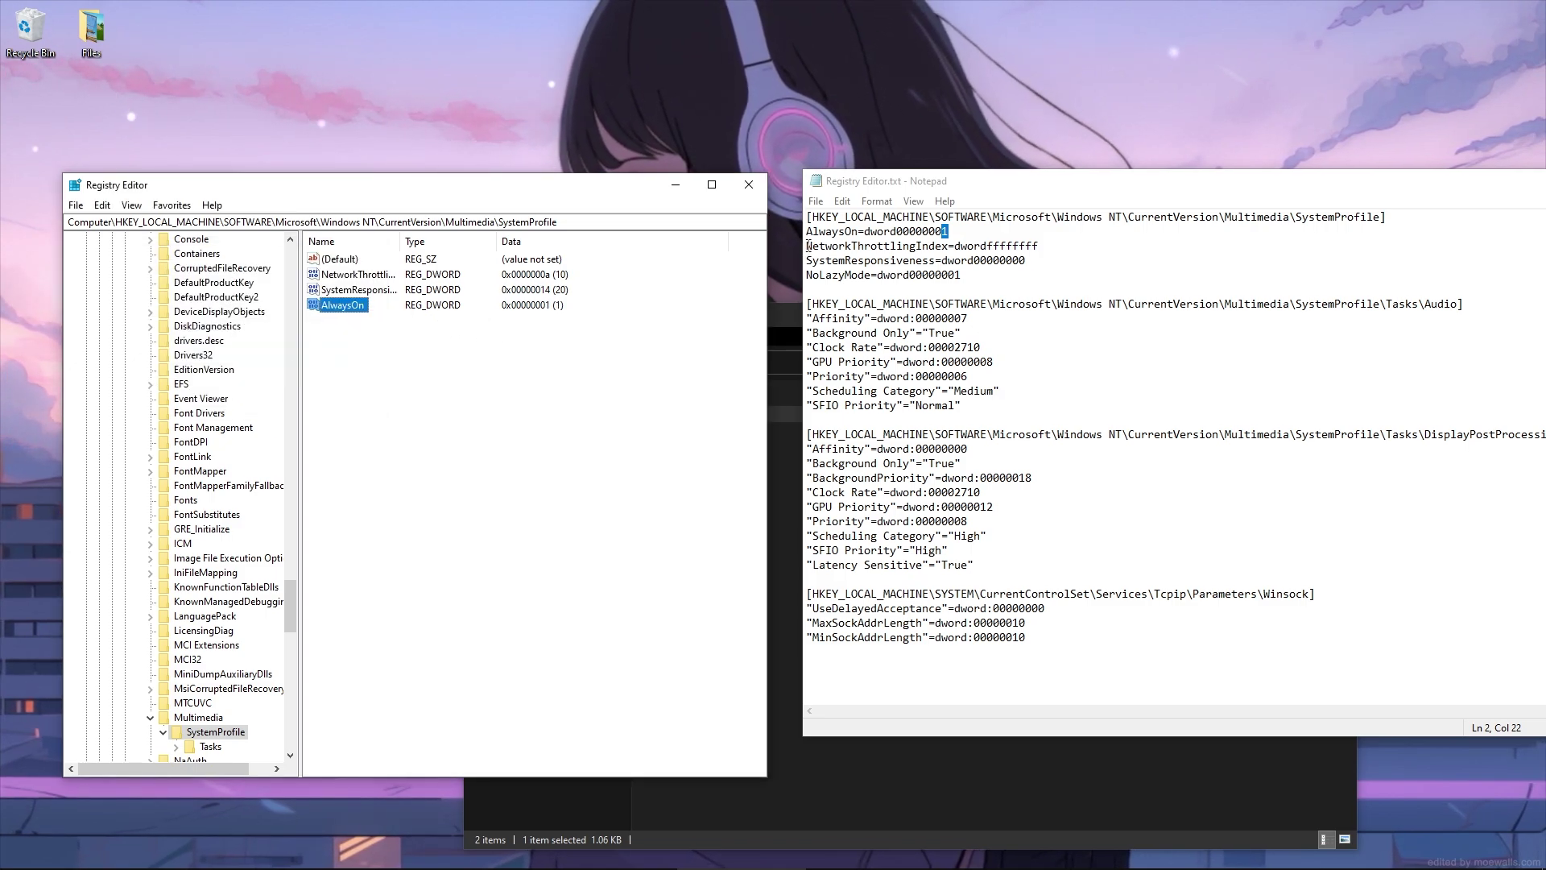
left_click_drag(808, 245, 1006, 246)
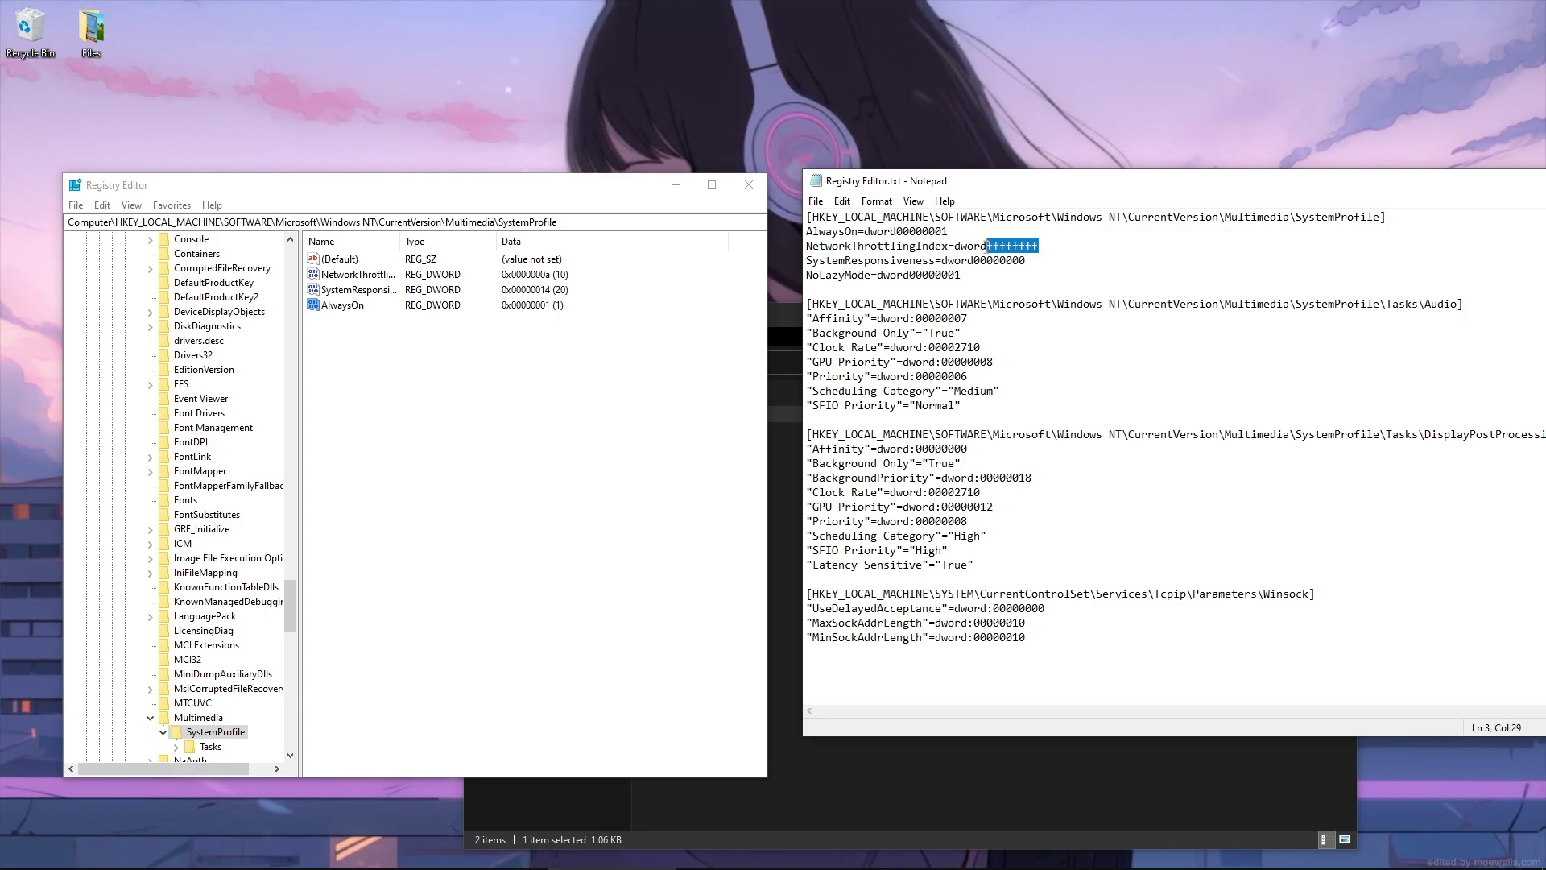
Set NetworkThrottlingIndex to ffffffff and SystemResponsiveness to 0
double_click(363, 274)
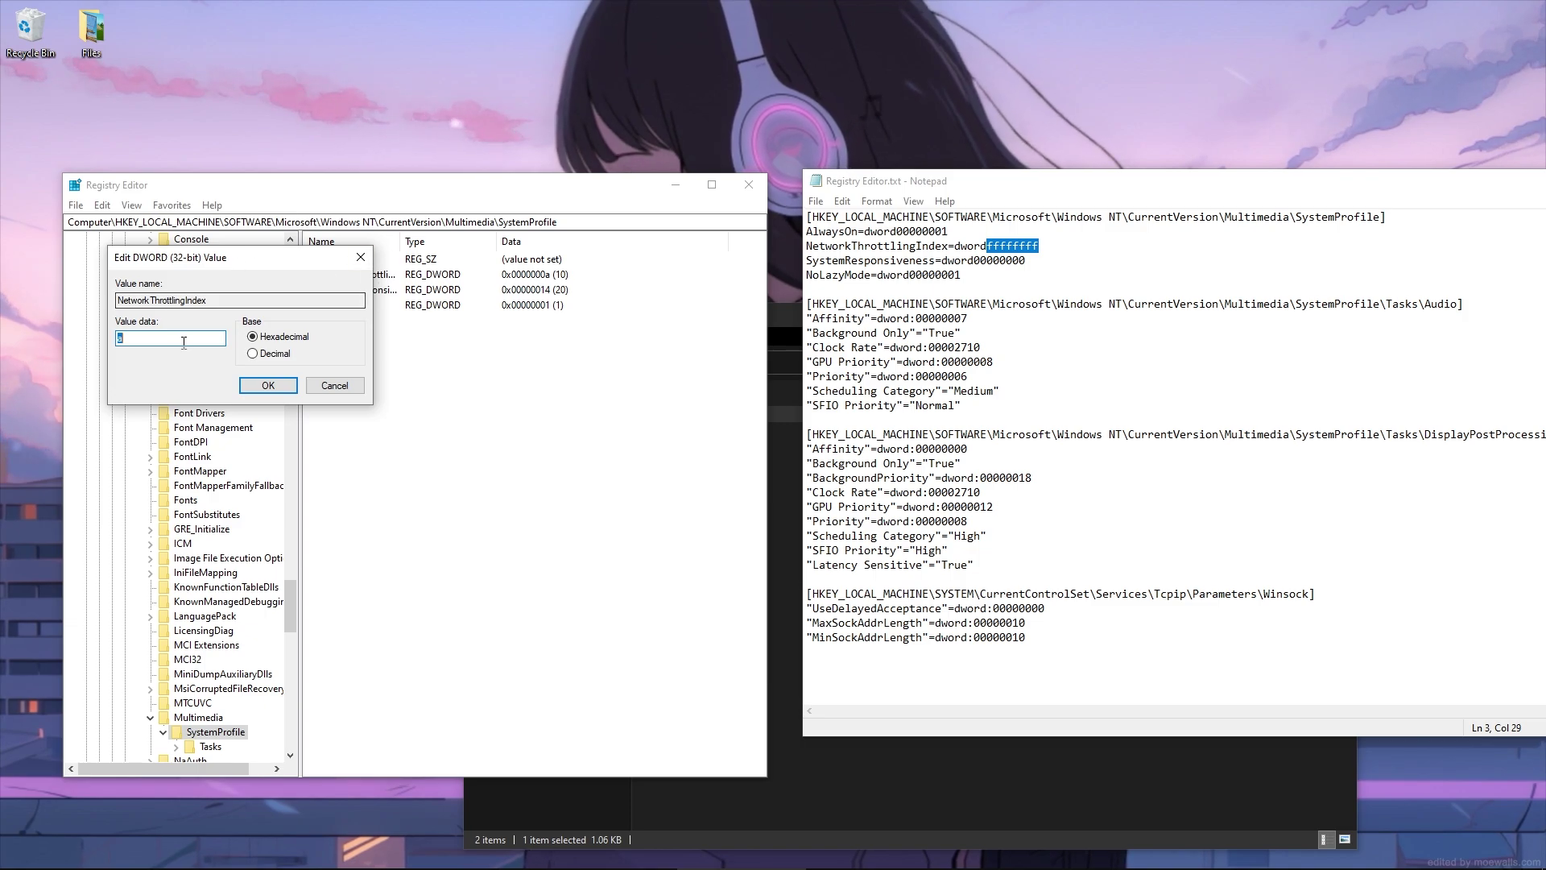
type("ffffffff")
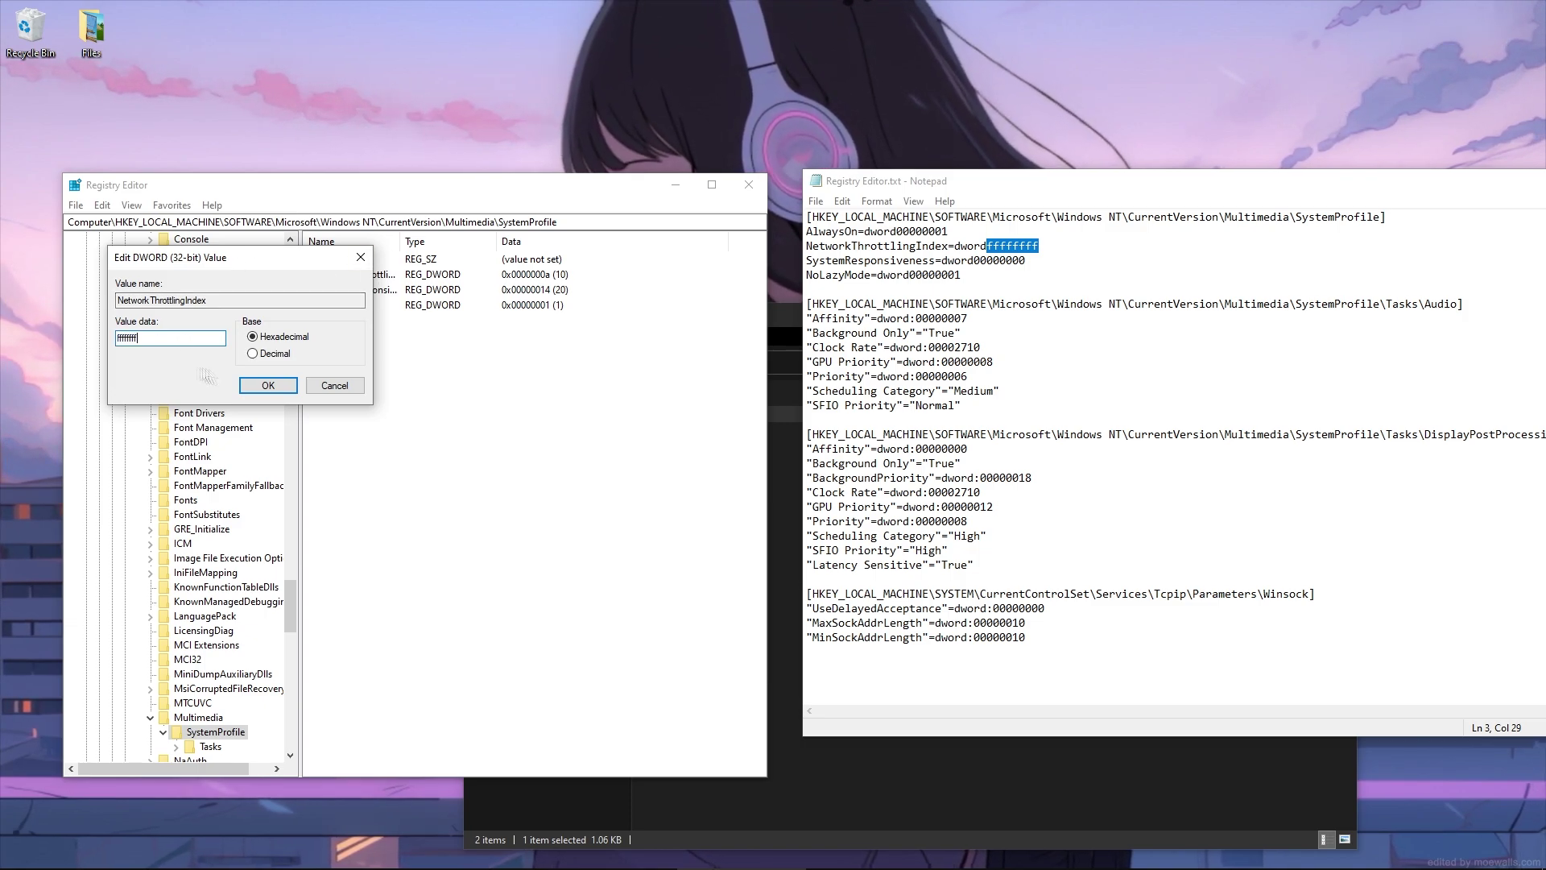
left_click(255, 388)
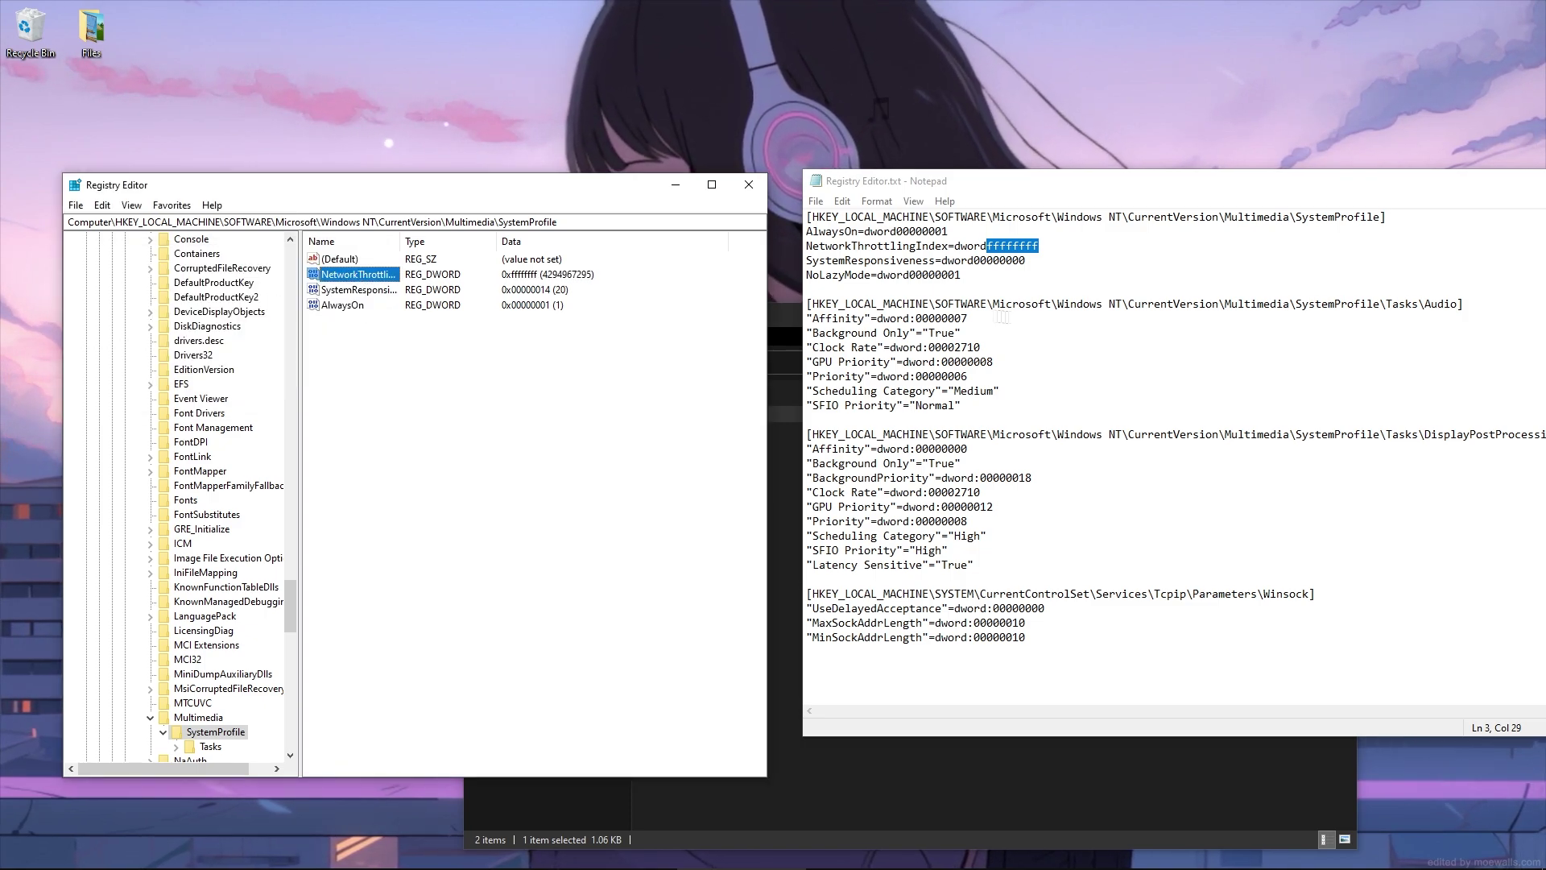
left_click_drag(807, 260, 1012, 260)
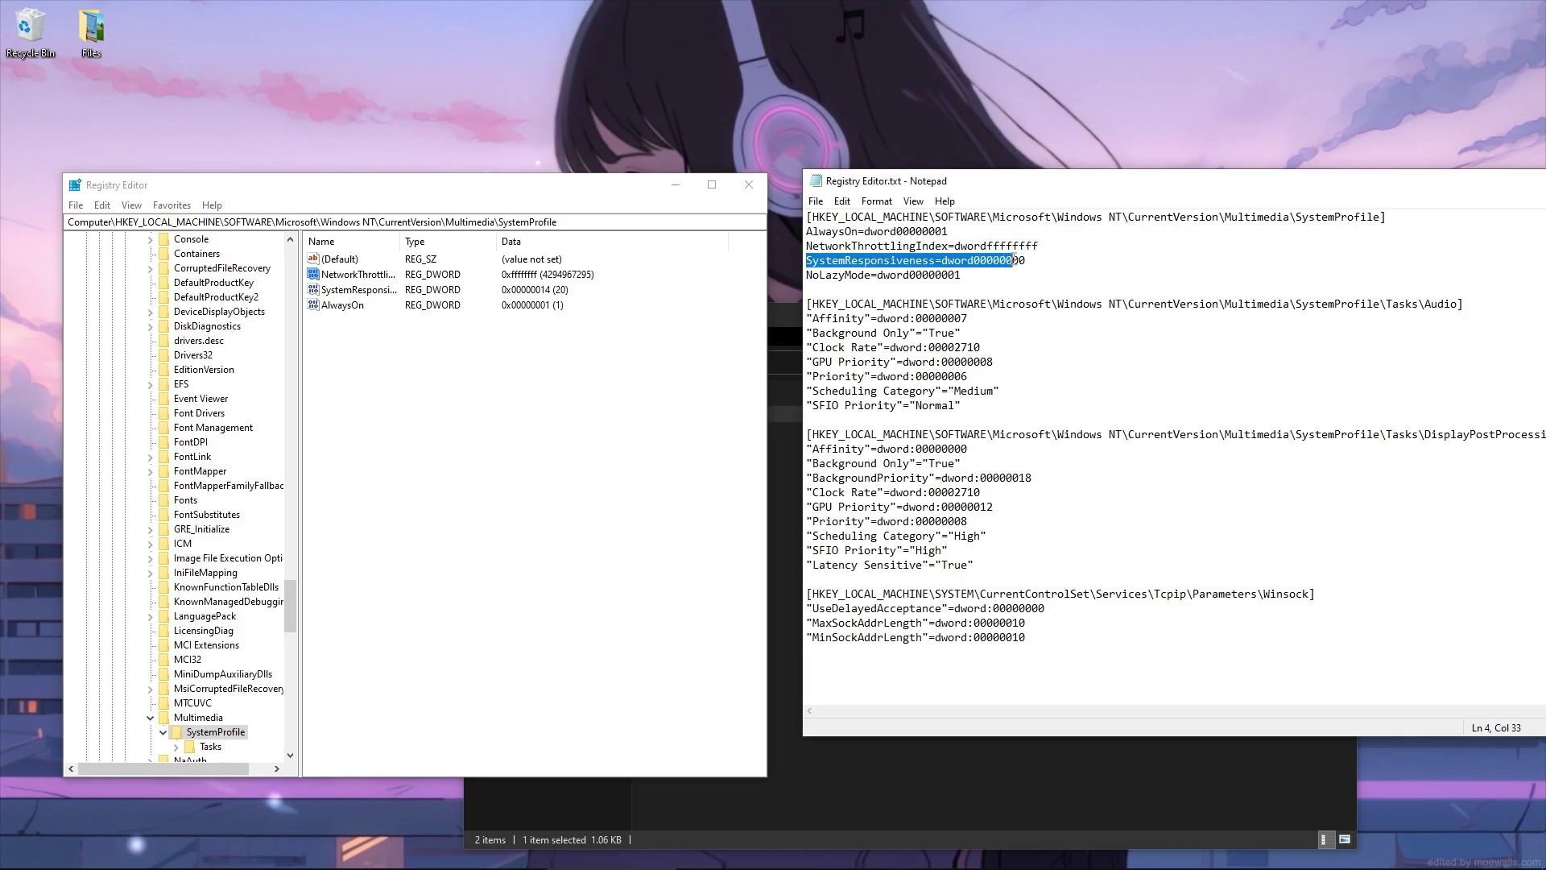
double_click(322, 290)
type("0")
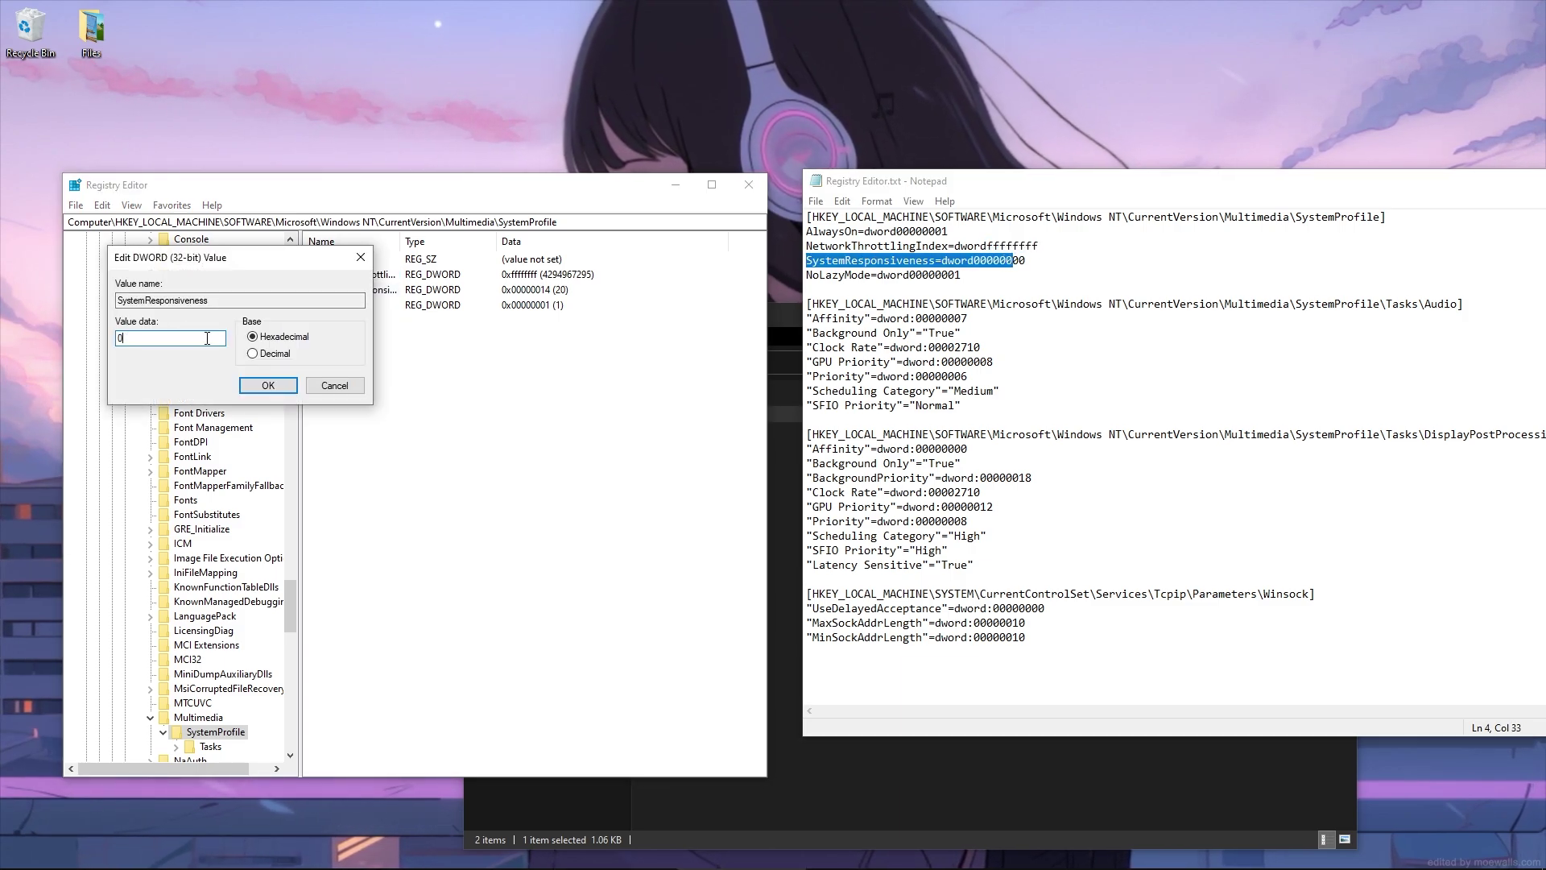
left_click(245, 389)
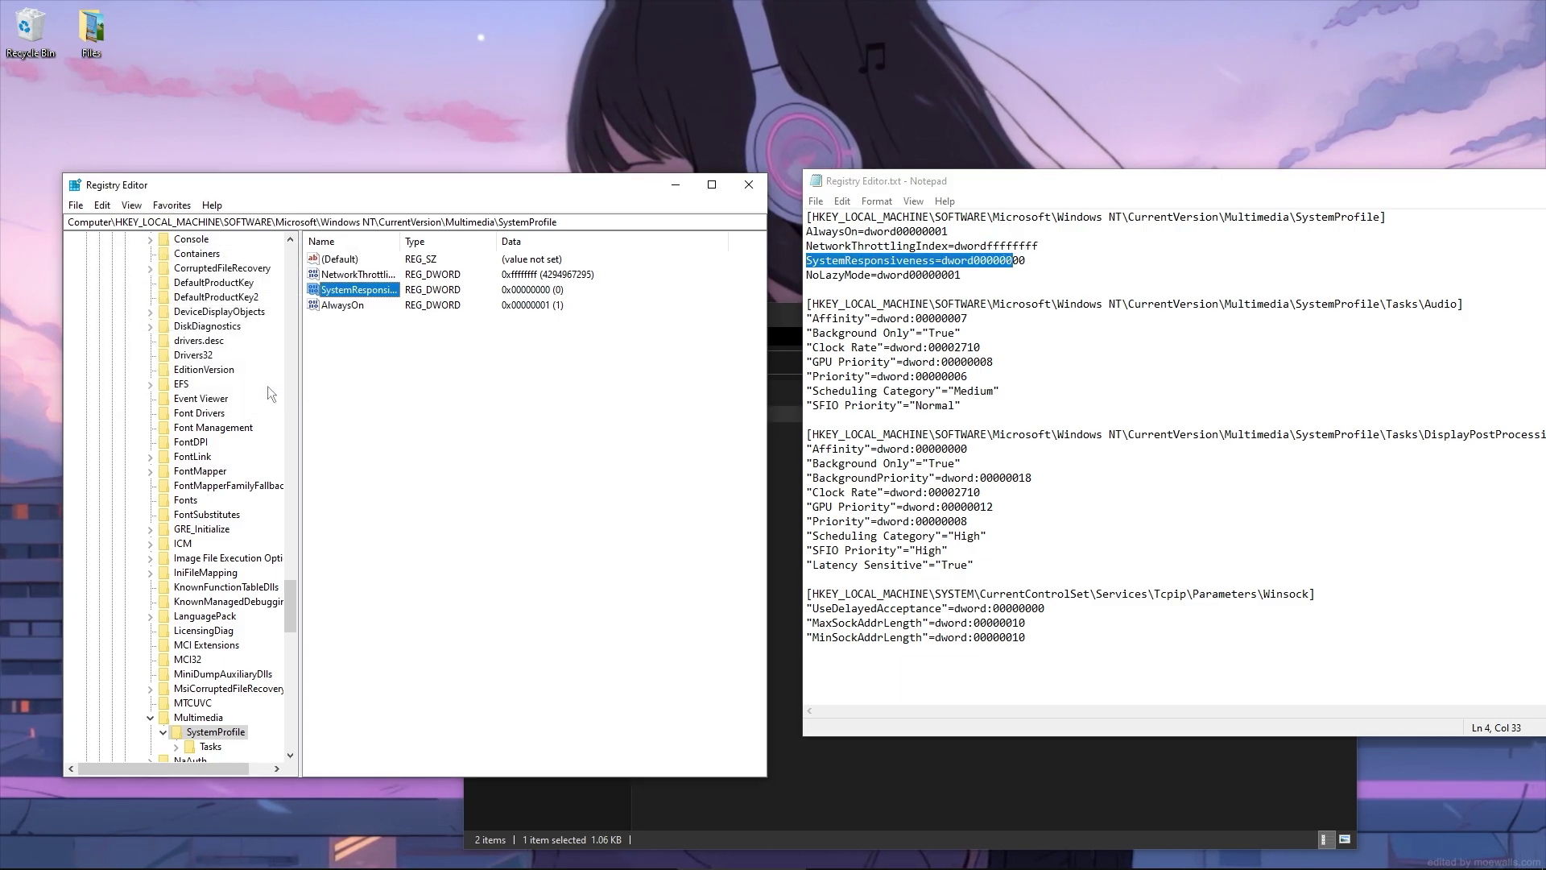
Add a NoLazyMode DWORD (32-bit) value with data 1
double_click(809, 276)
key("ctrl+c")
right_click(341, 351)
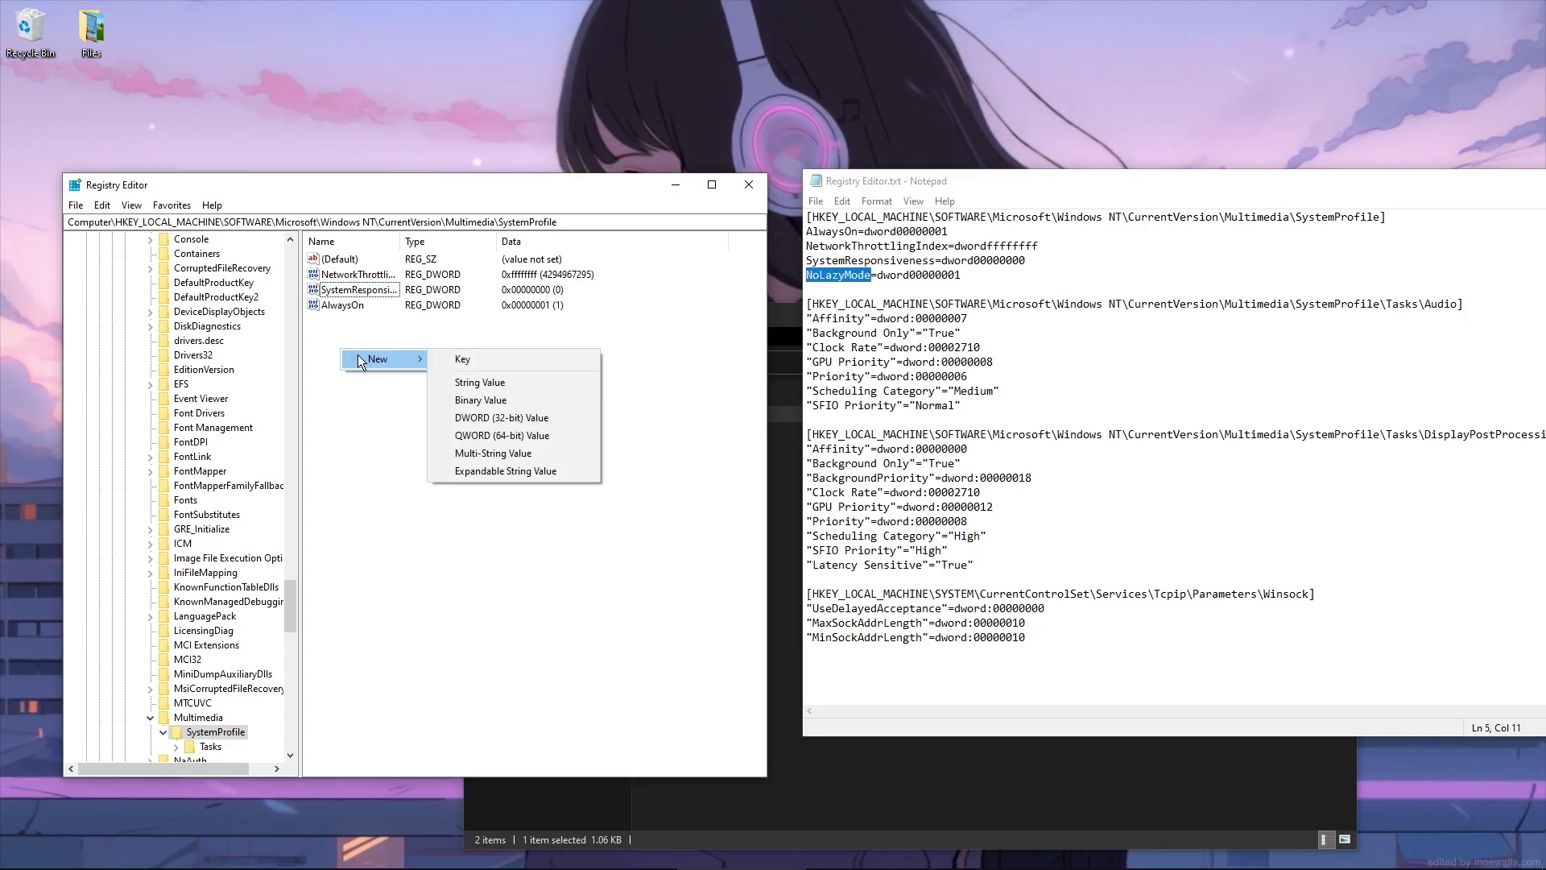
left_click(489, 416)
key("ctrl+v")
key("Return")
key("Return")
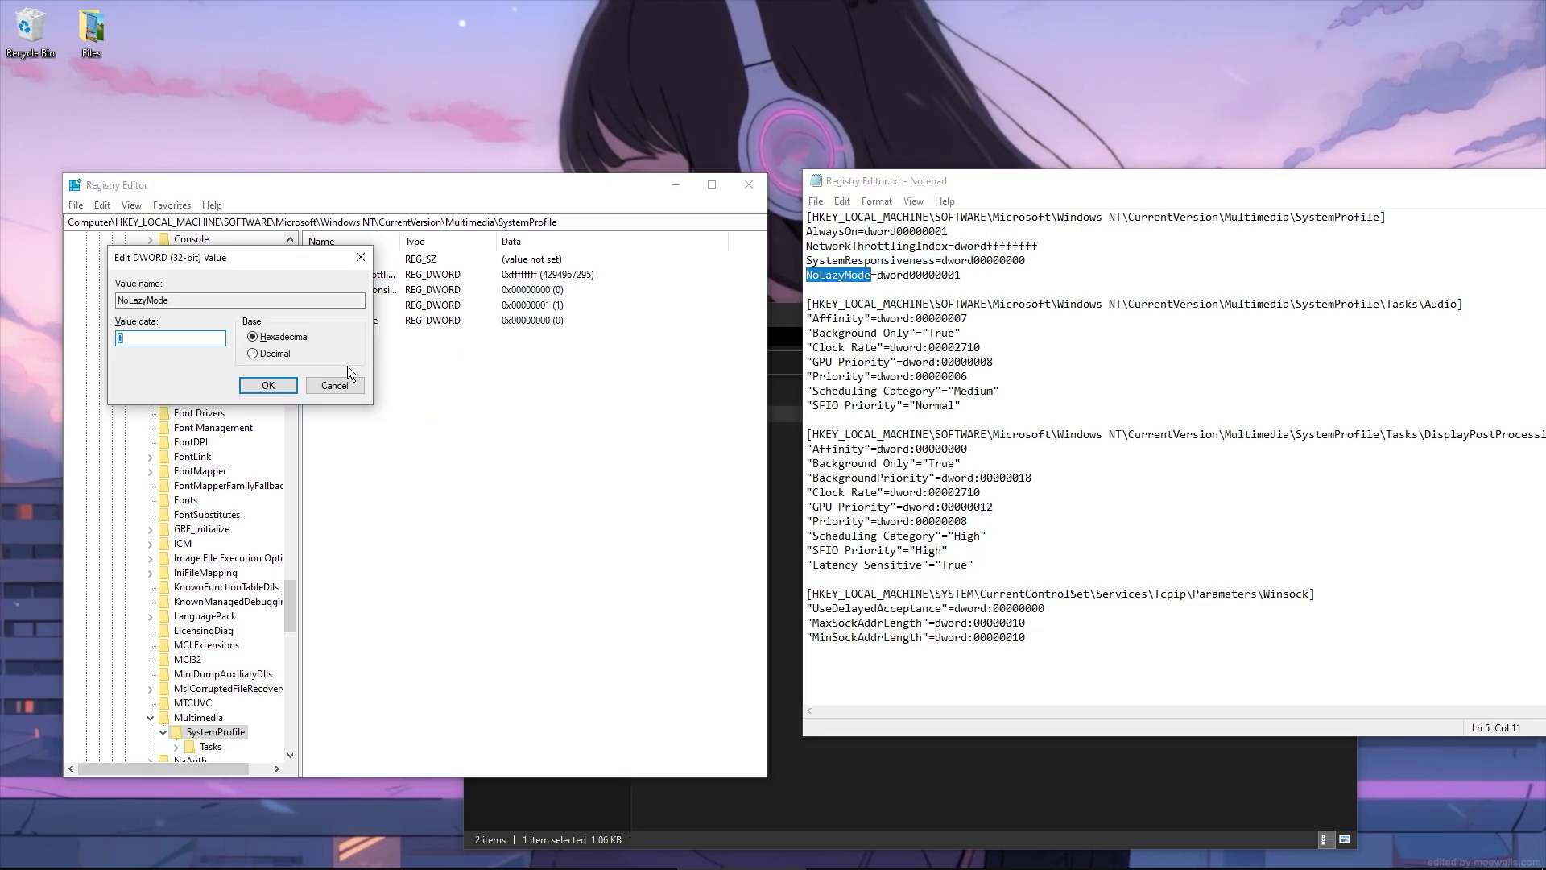
type("1")
key("Return")
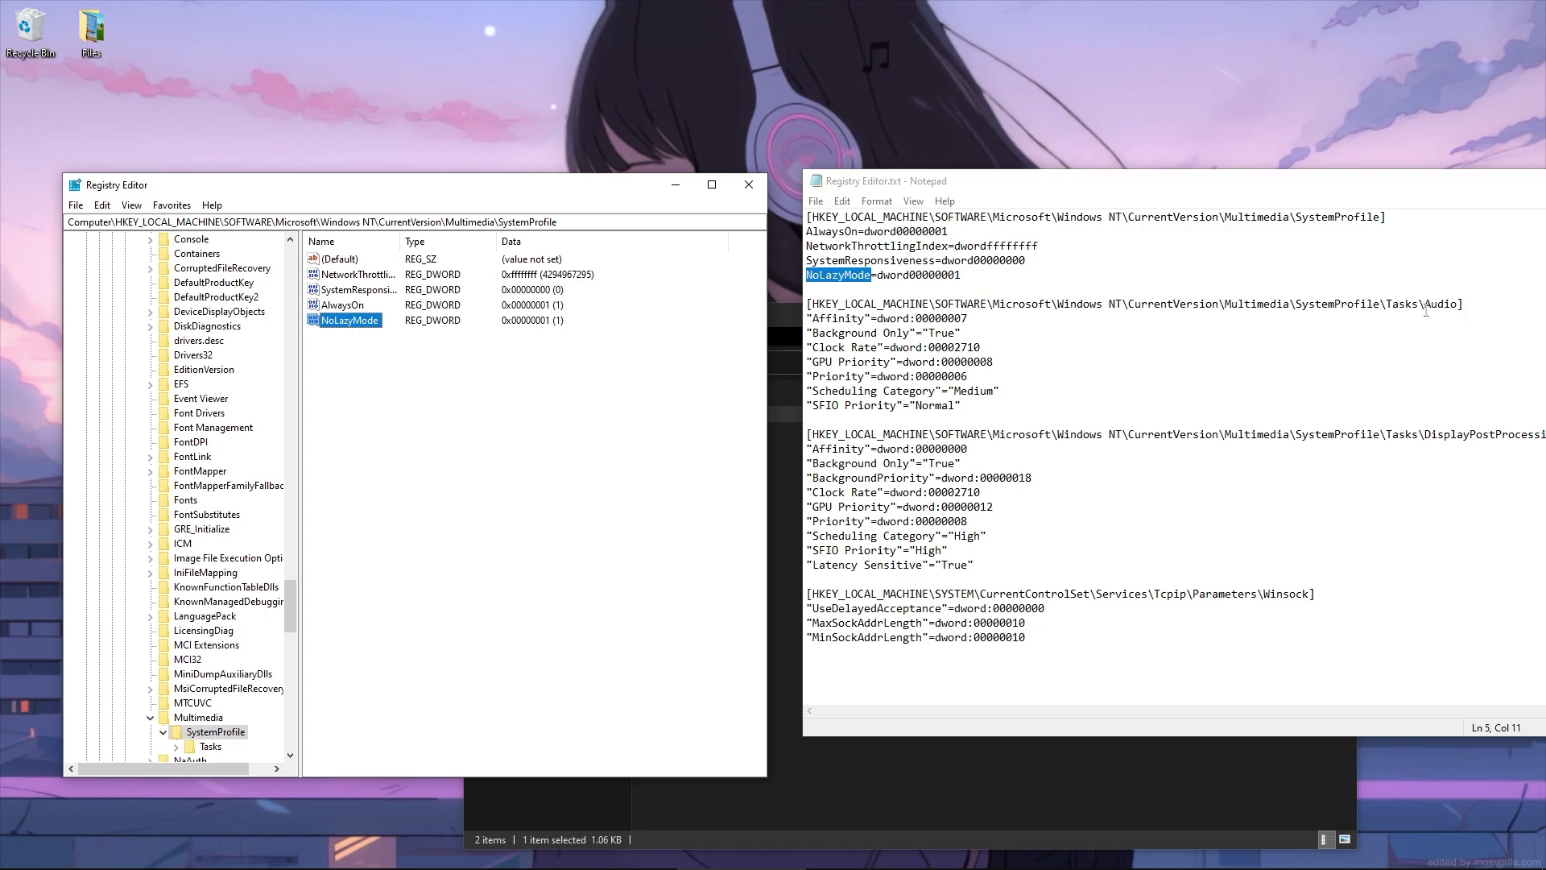
Expand SystemProfile > Tasks and show the Audio task's values
left_click_drag(1458, 304, 1431, 304)
left_click_drag(402, 185, 465, 89)
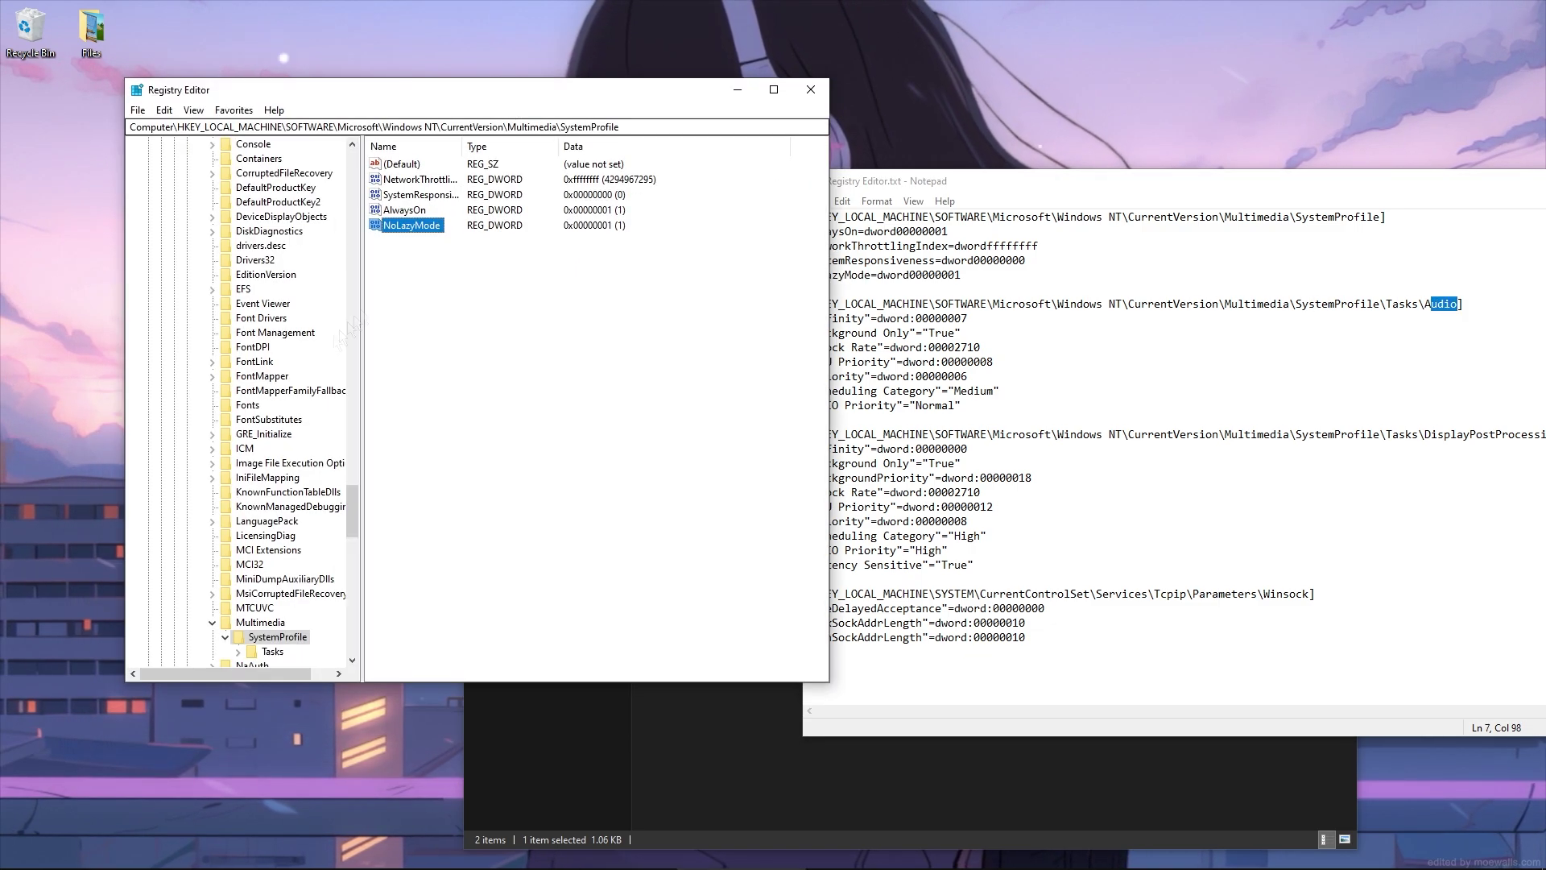
scroll(314, 526, "down", 3)
left_click_drag(362, 500, 389, 500)
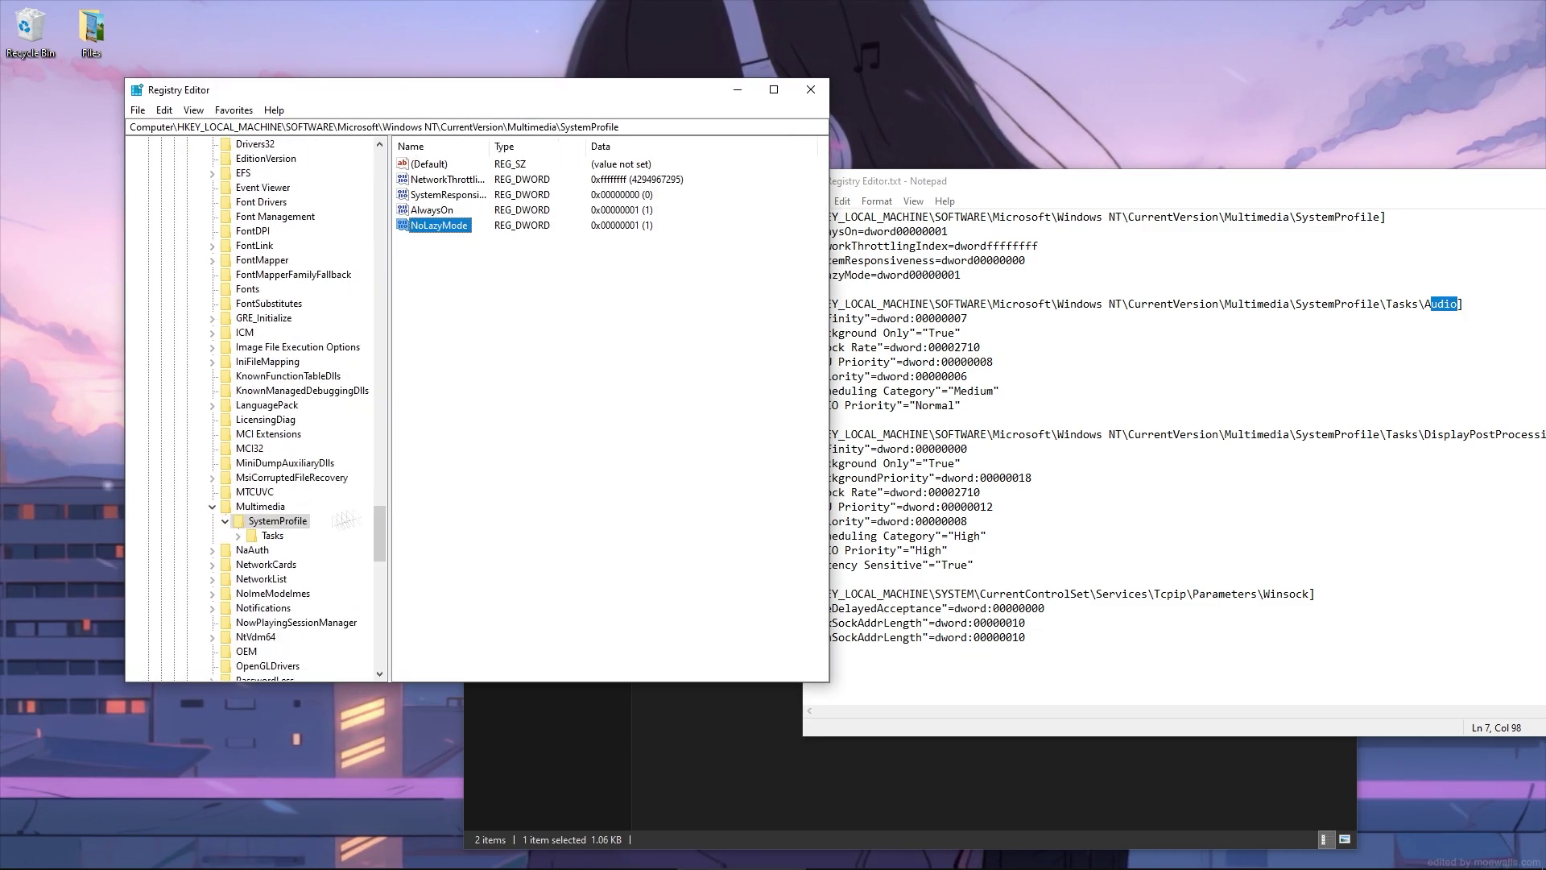
left_click(271, 533)
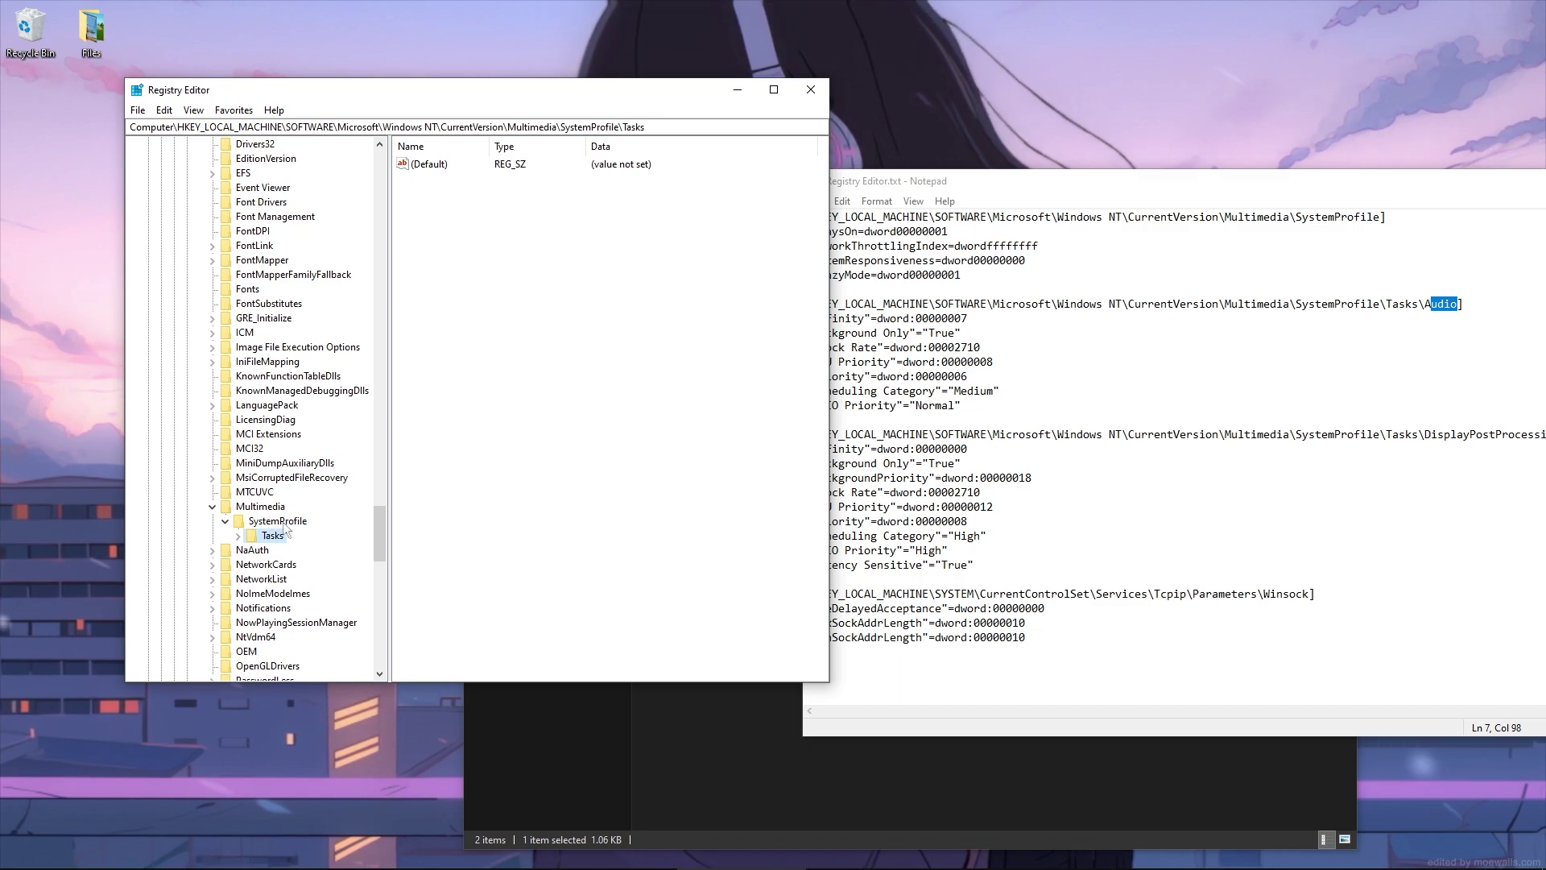
double_click(272, 537)
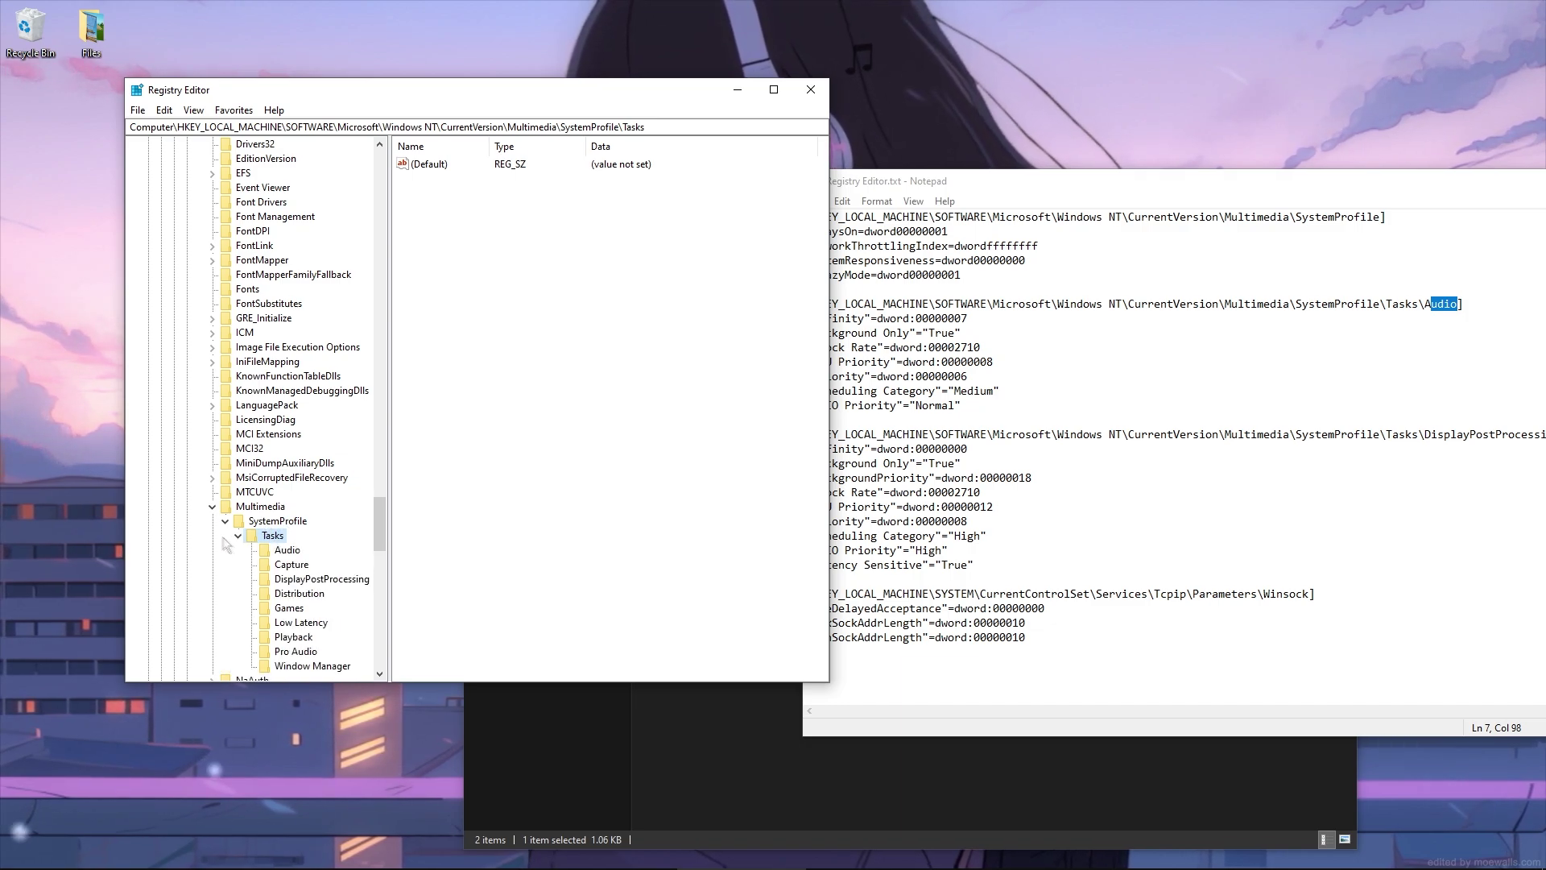
left_click(283, 551)
left_click_drag(480, 90, 447, 129)
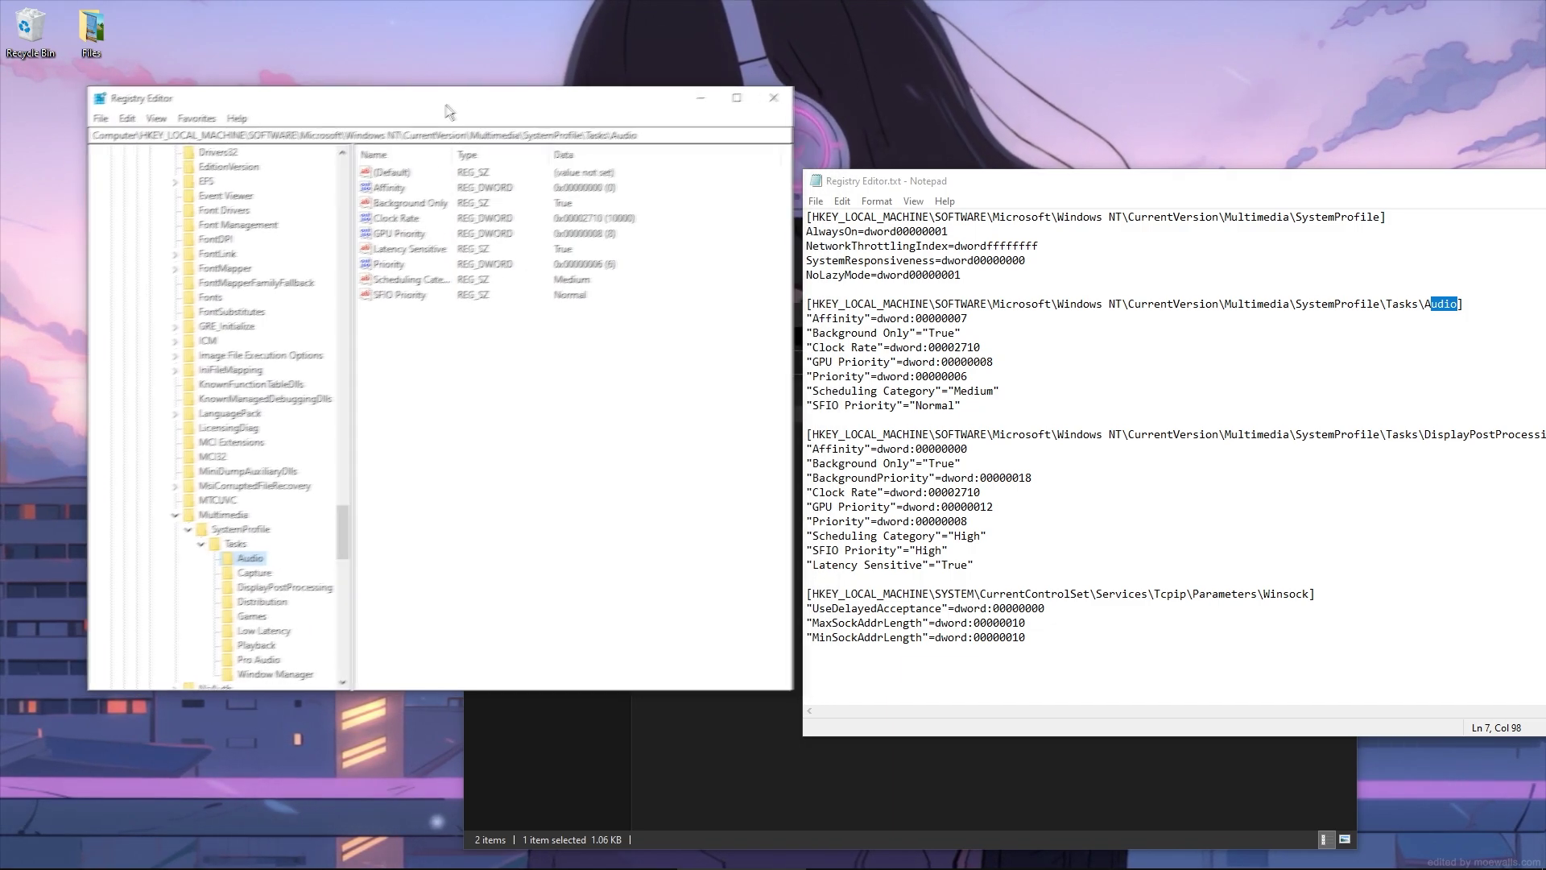
Set Audio's Affinity to 7, leaving Background Only True and Clock Rate 2710
double_click(395, 218)
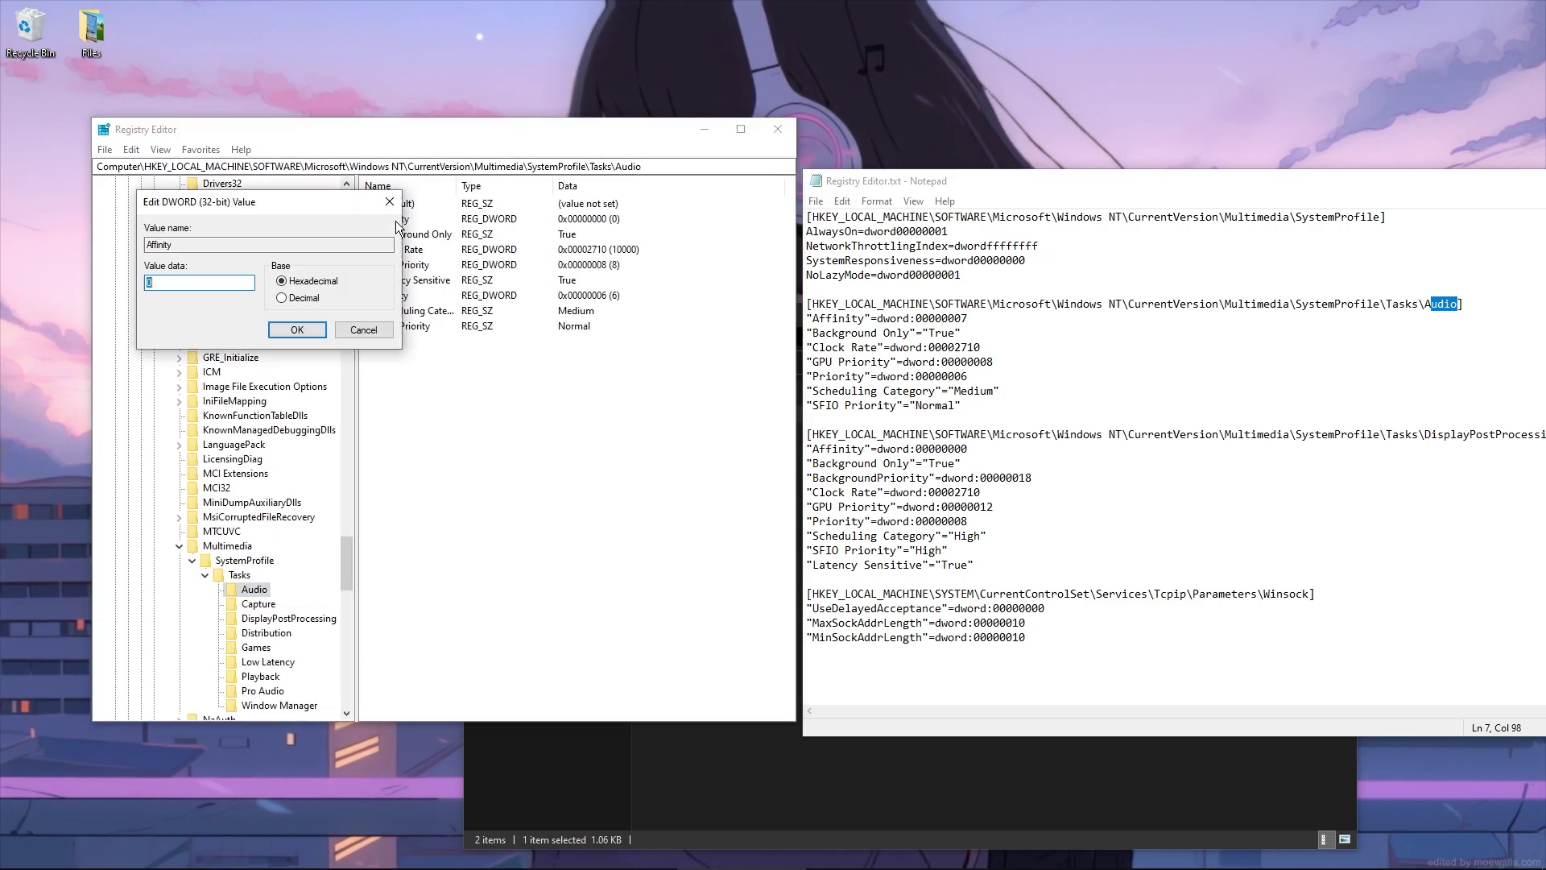
type("7")
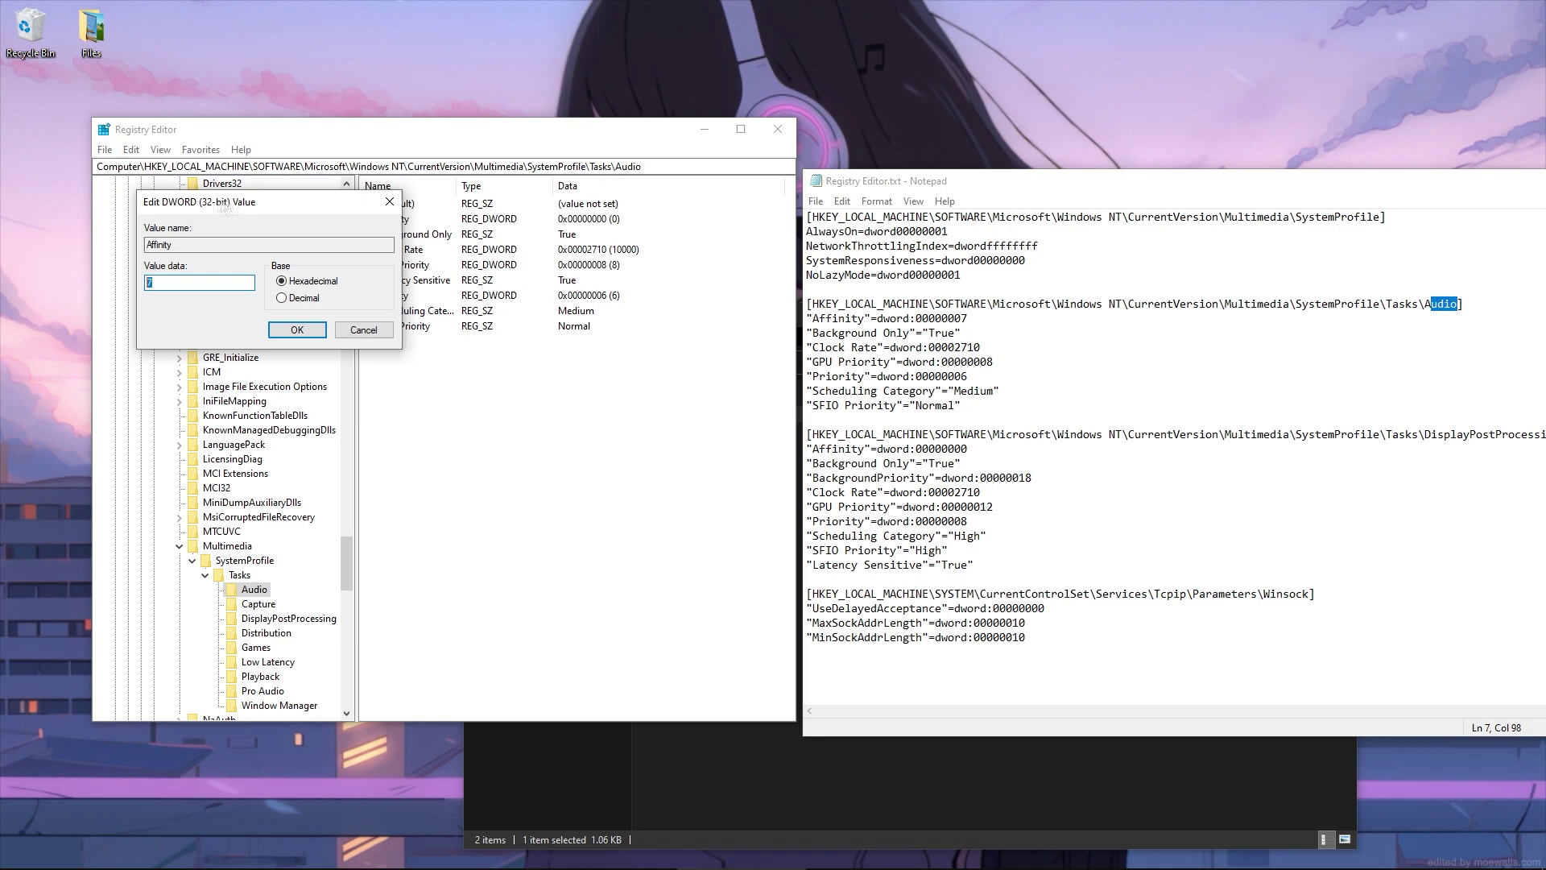
left_click_drag(253, 204, 274, 219)
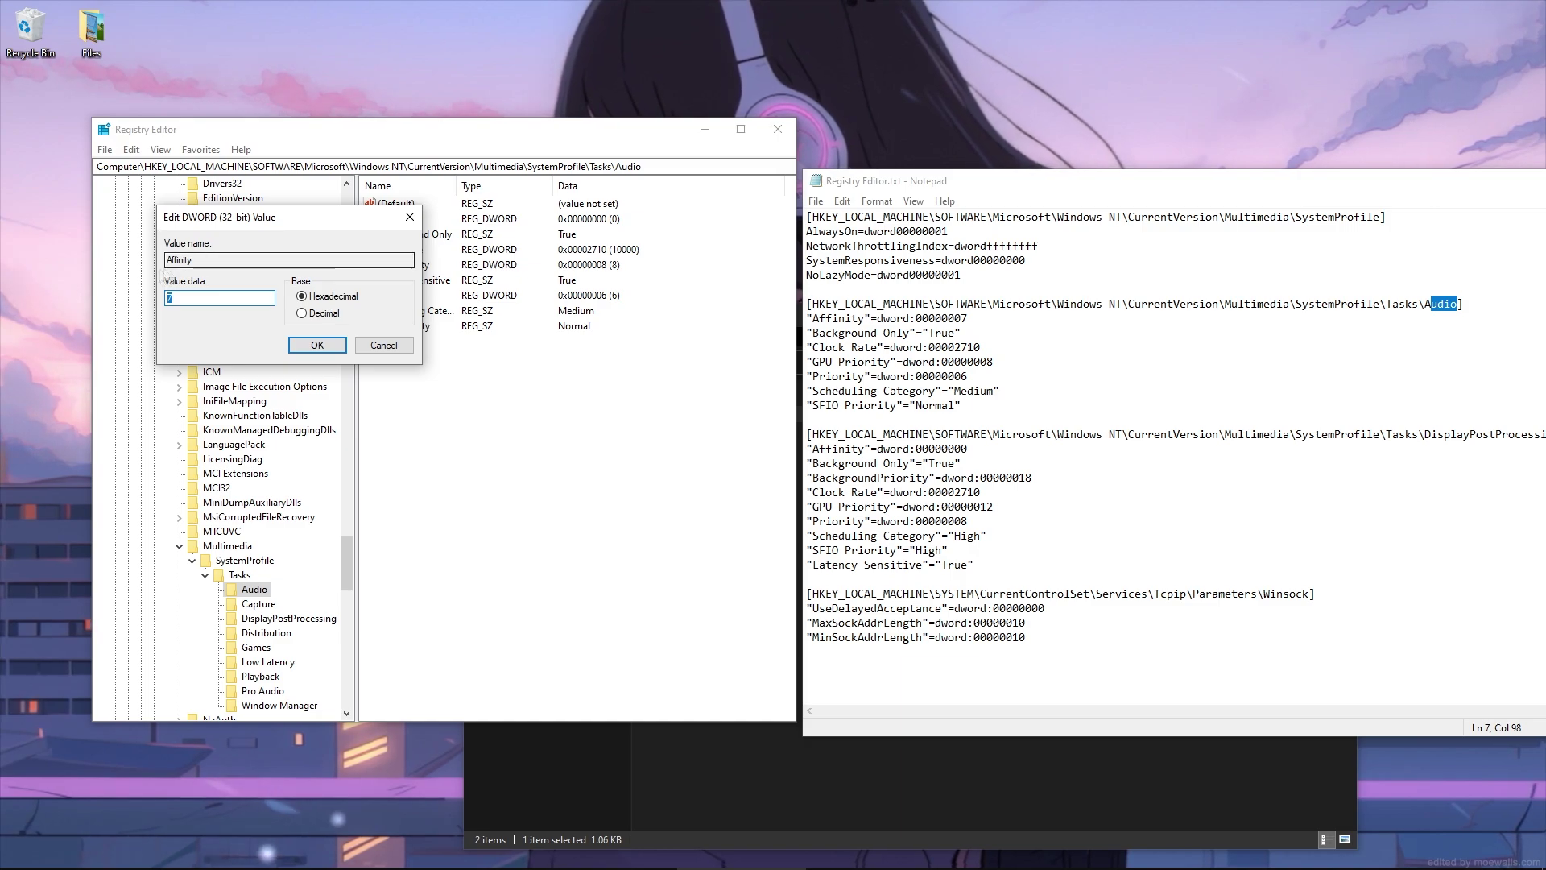
left_click(317, 346)
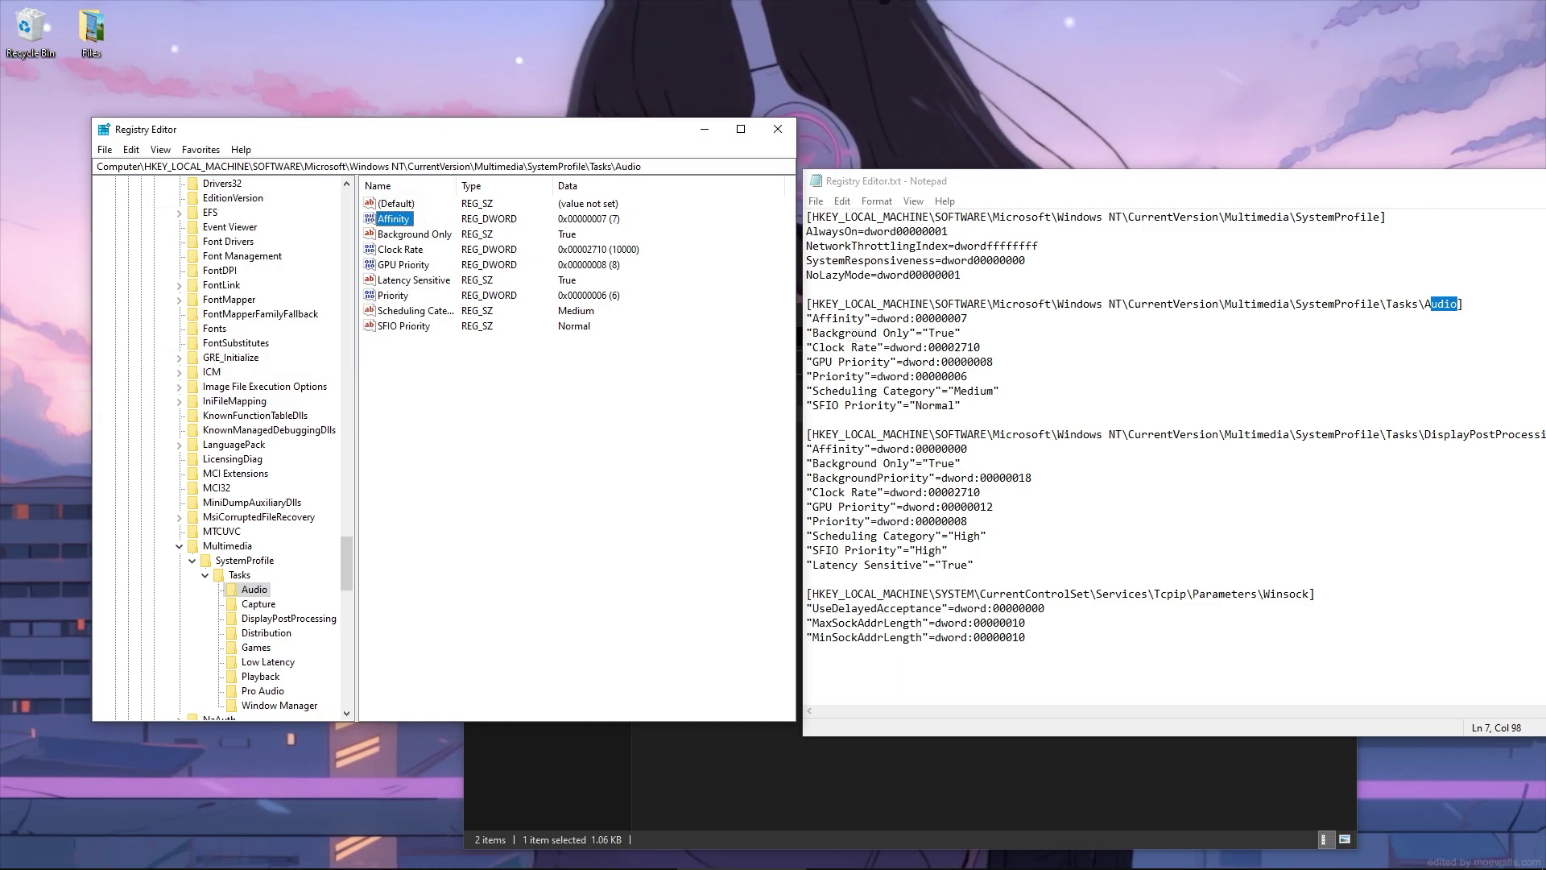
double_click(407, 236)
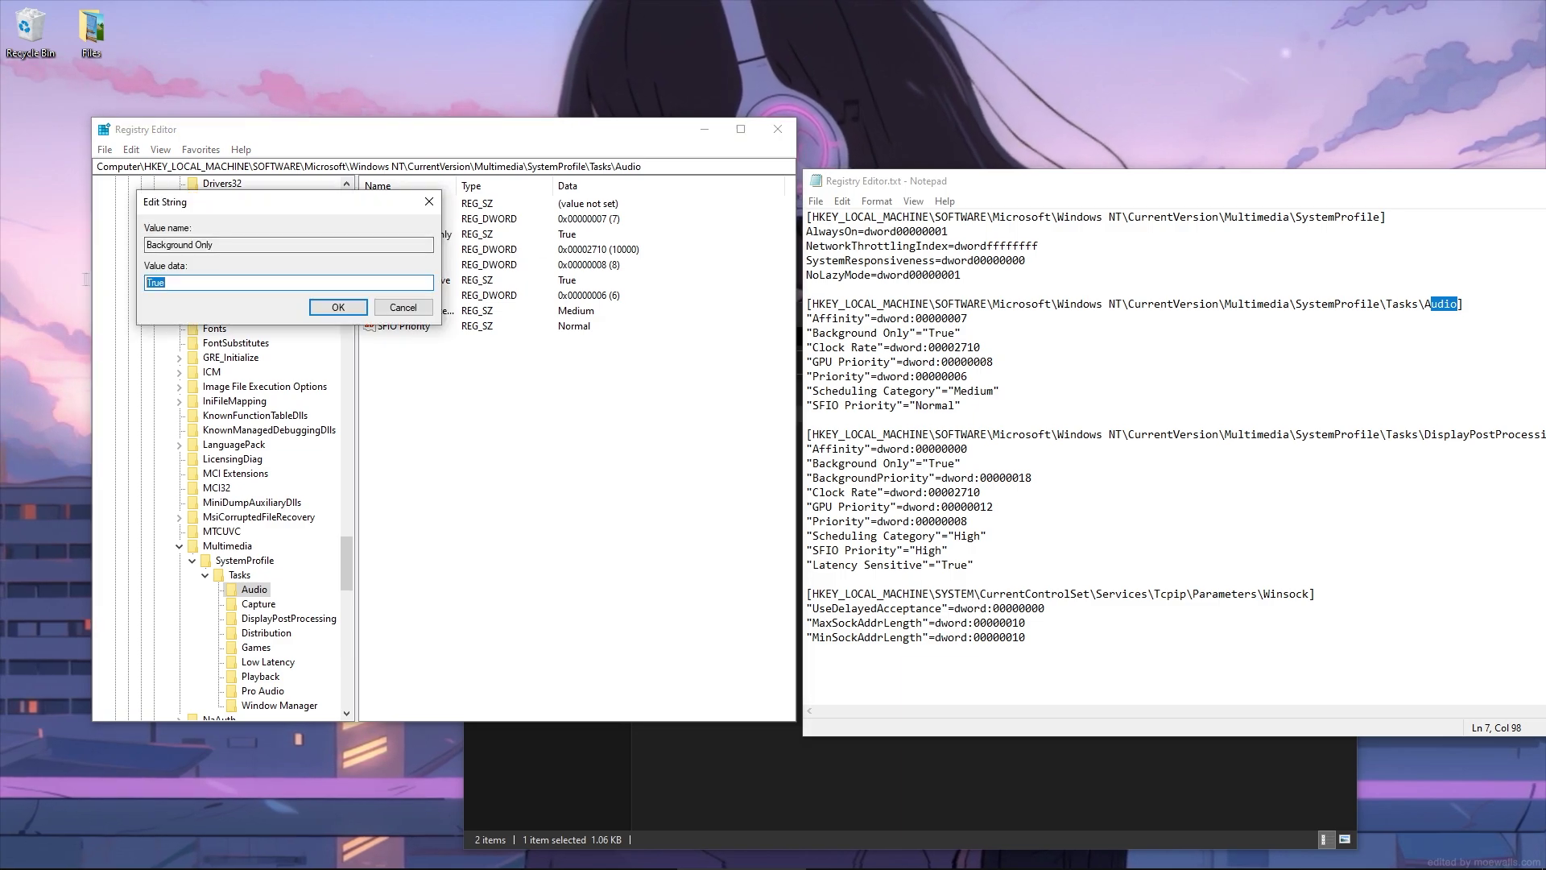
left_click(344, 309)
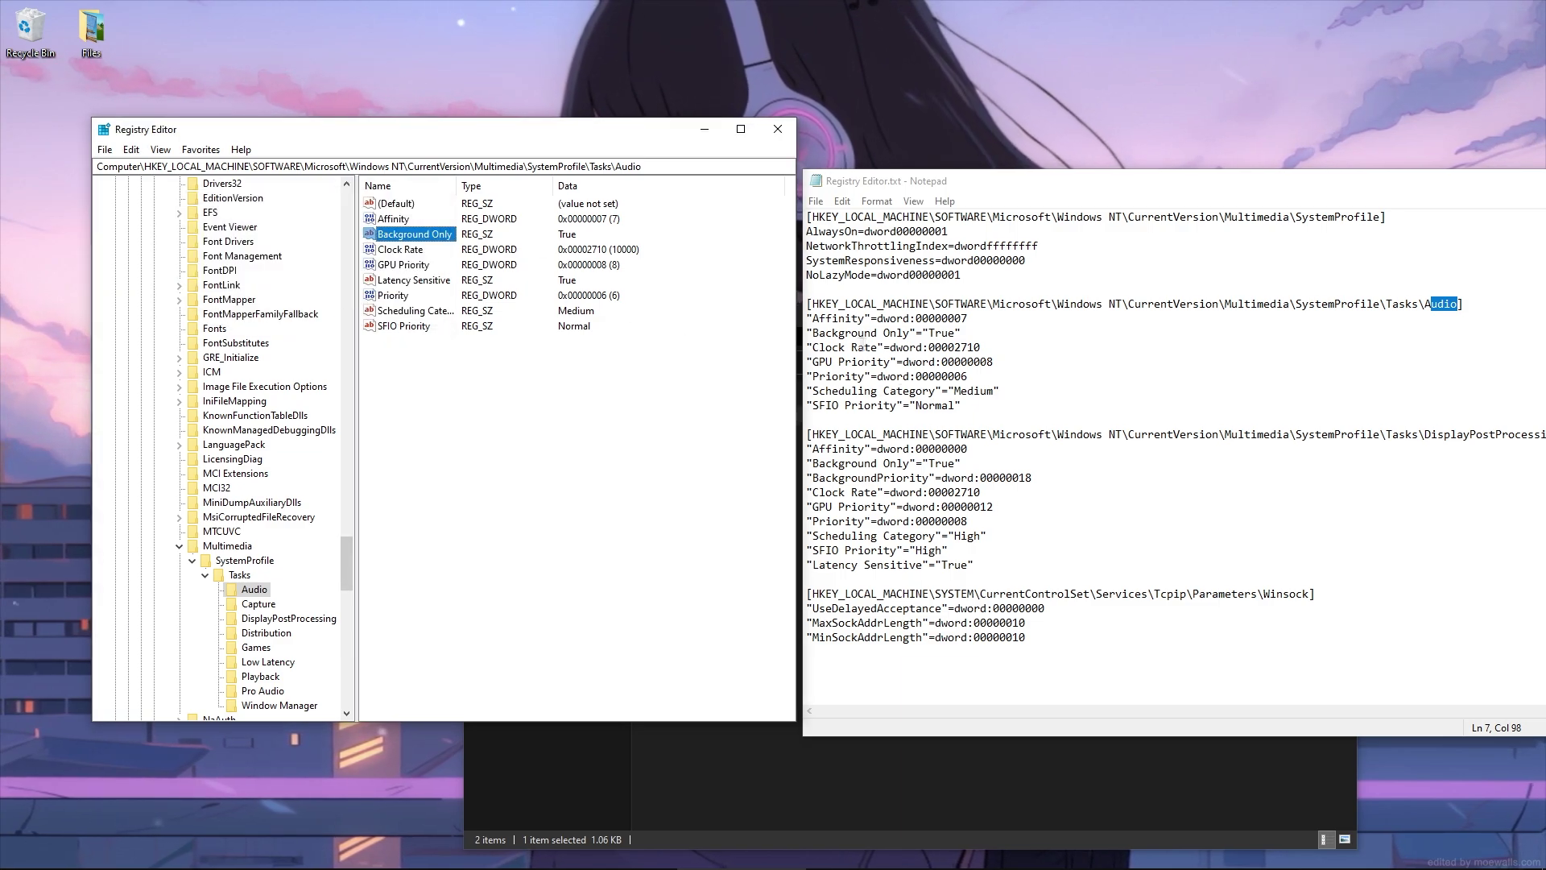
double_click(383, 251)
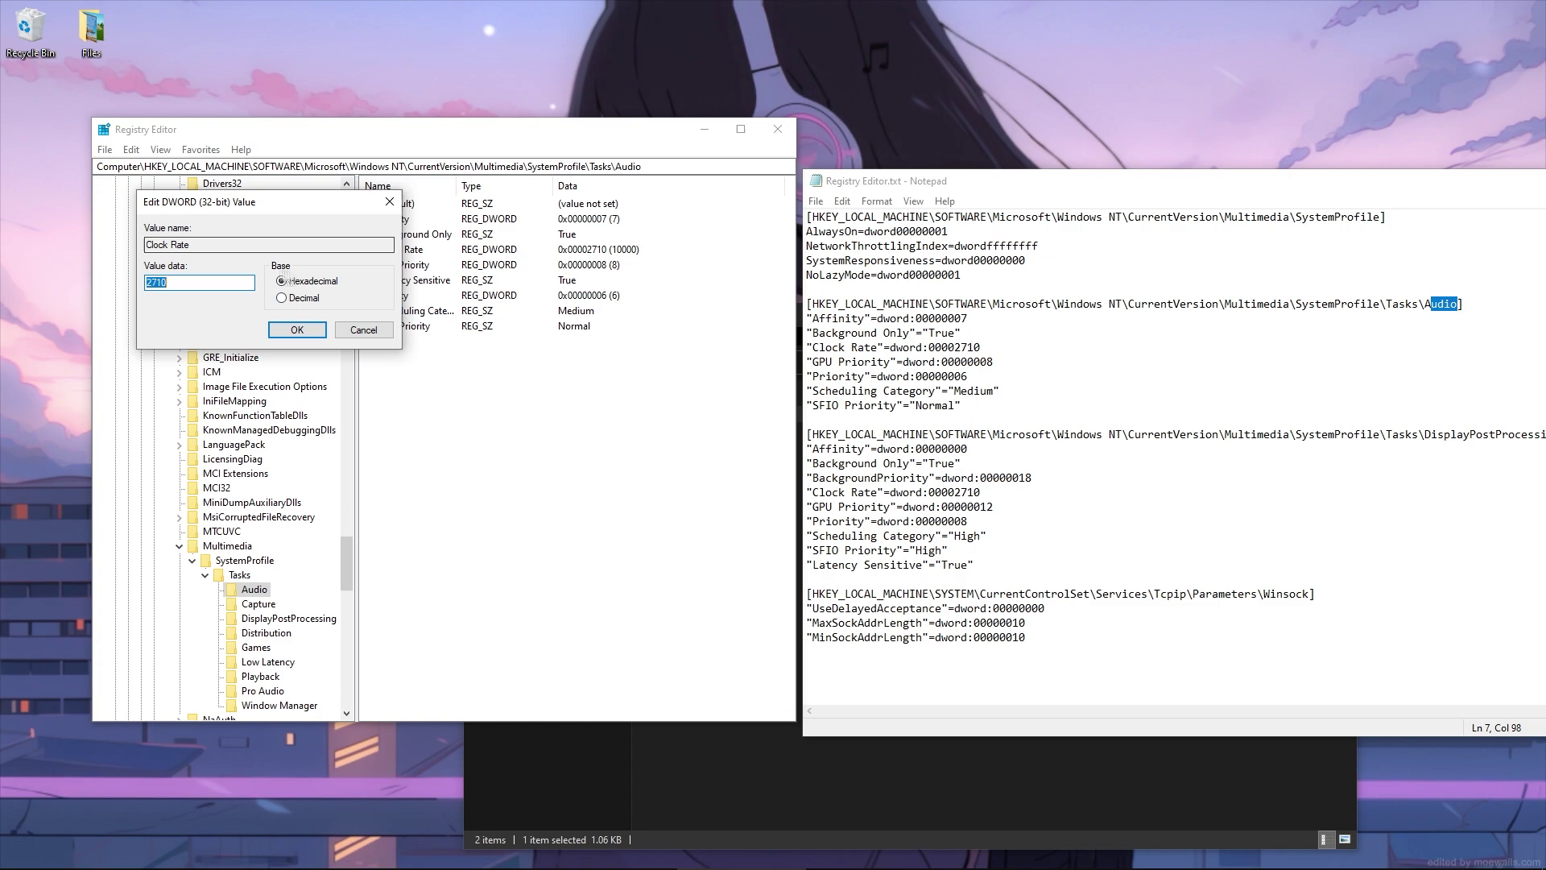
left_click(231, 282)
left_click(296, 329)
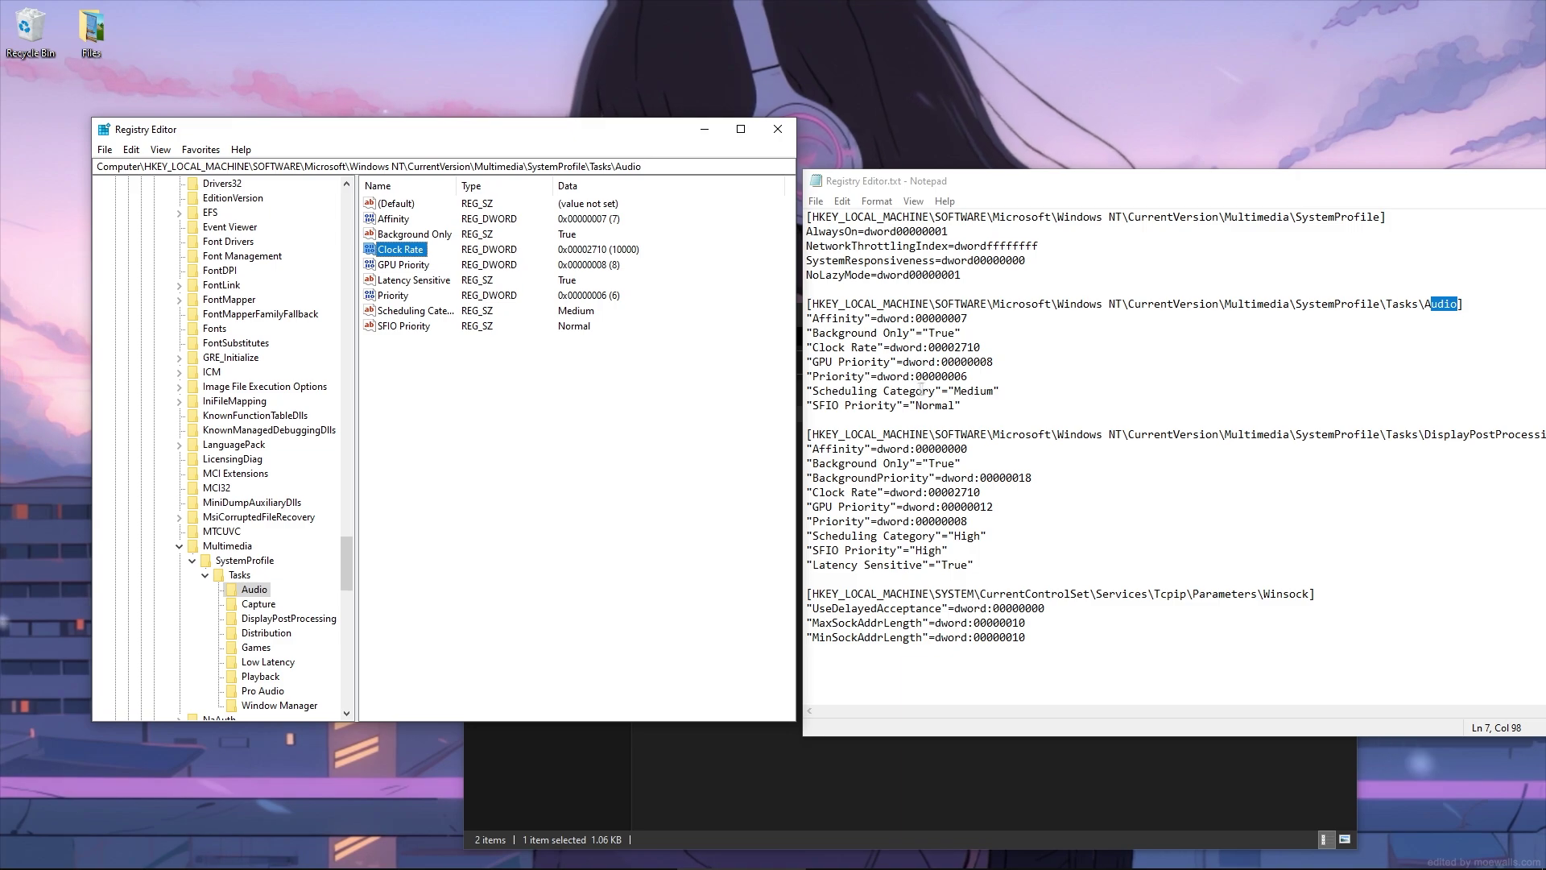
Copy the Latency Sensitive name into the notes as a Latency Sensitive=True line
left_click(393, 281)
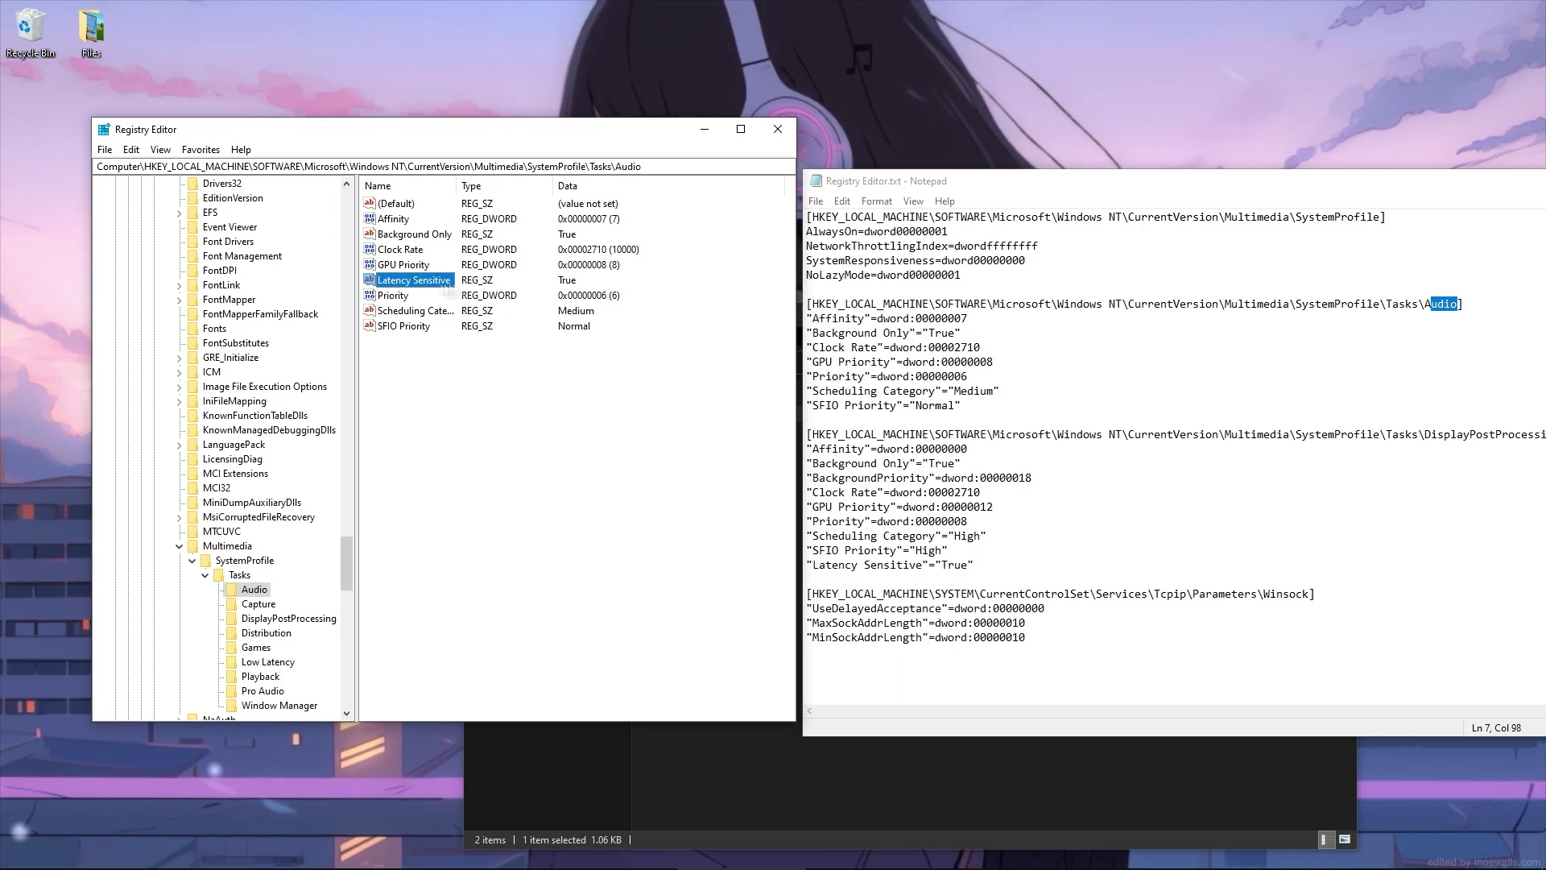
key("F2")
key("ctrl+c")
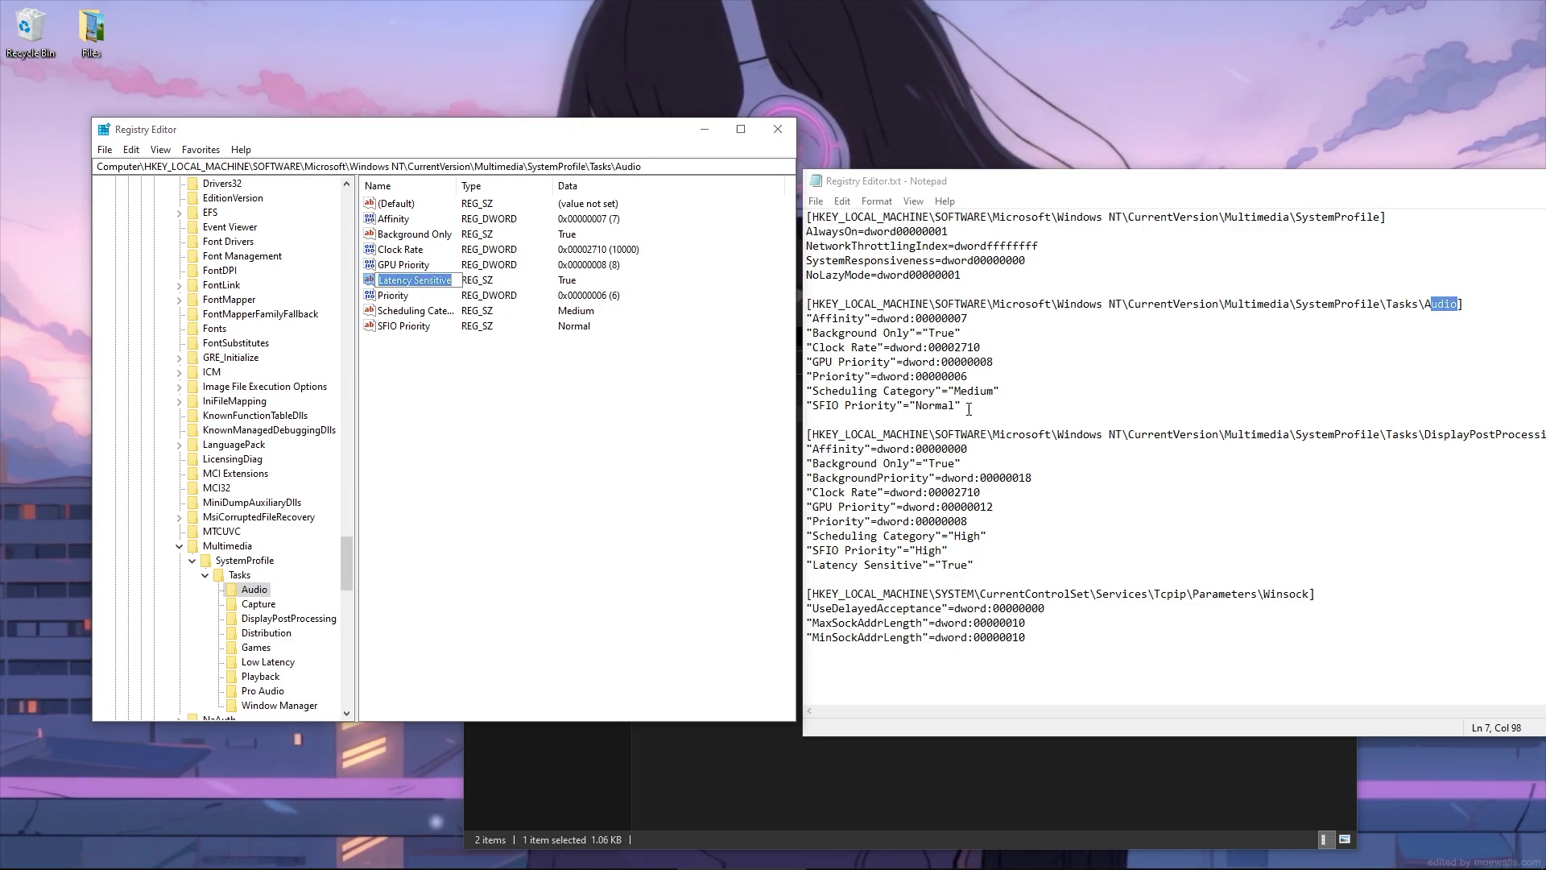
left_click(954, 406)
key("End")
key("Return")
key("ctrl+v")
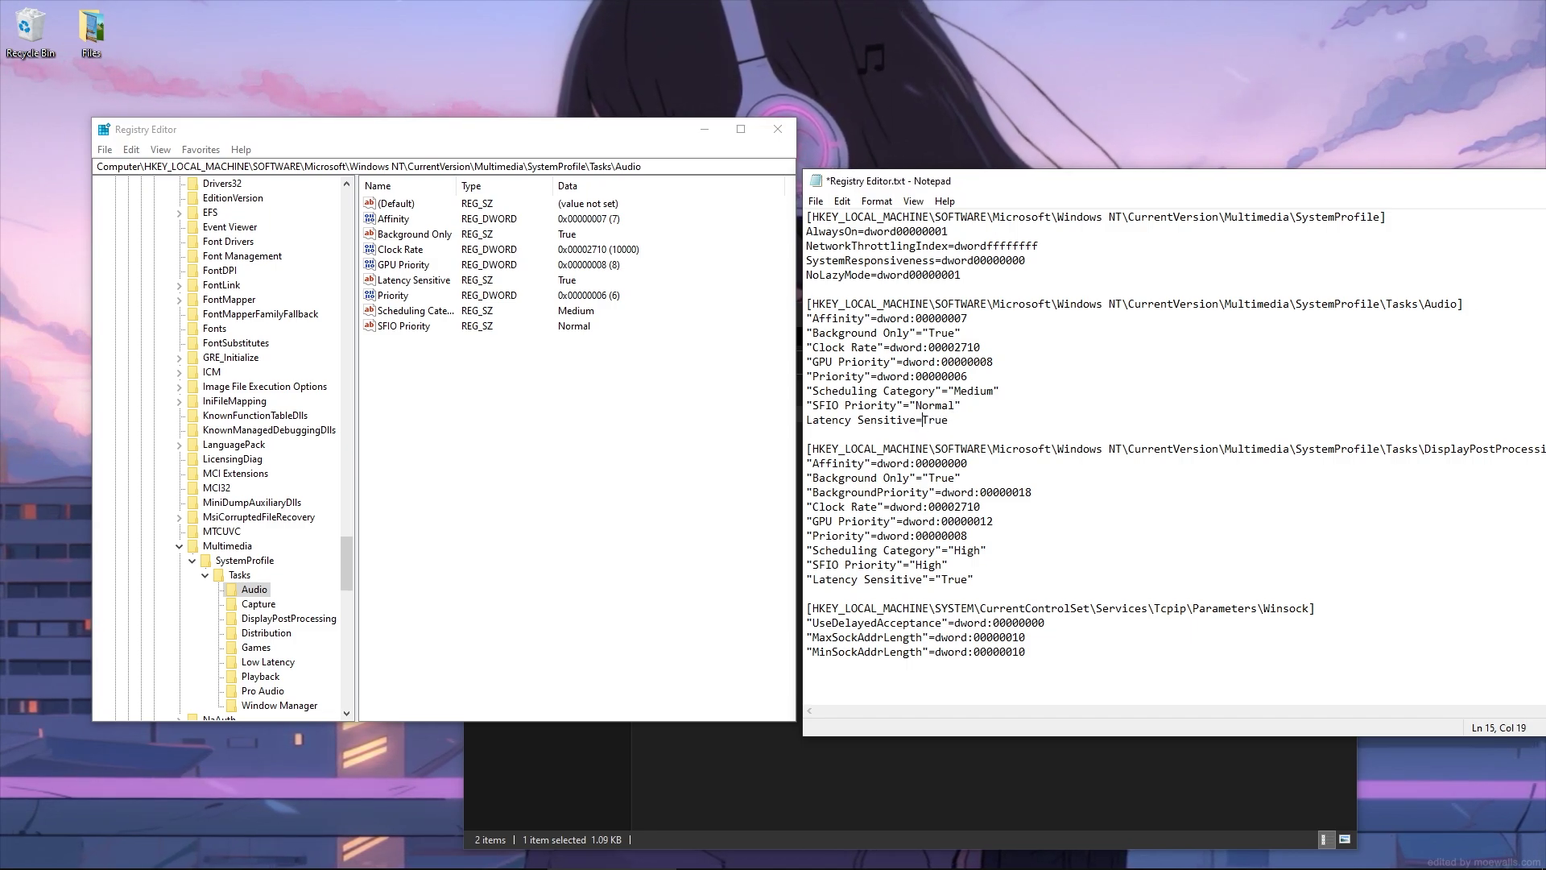
left_click_drag(971, 416, 791, 425)
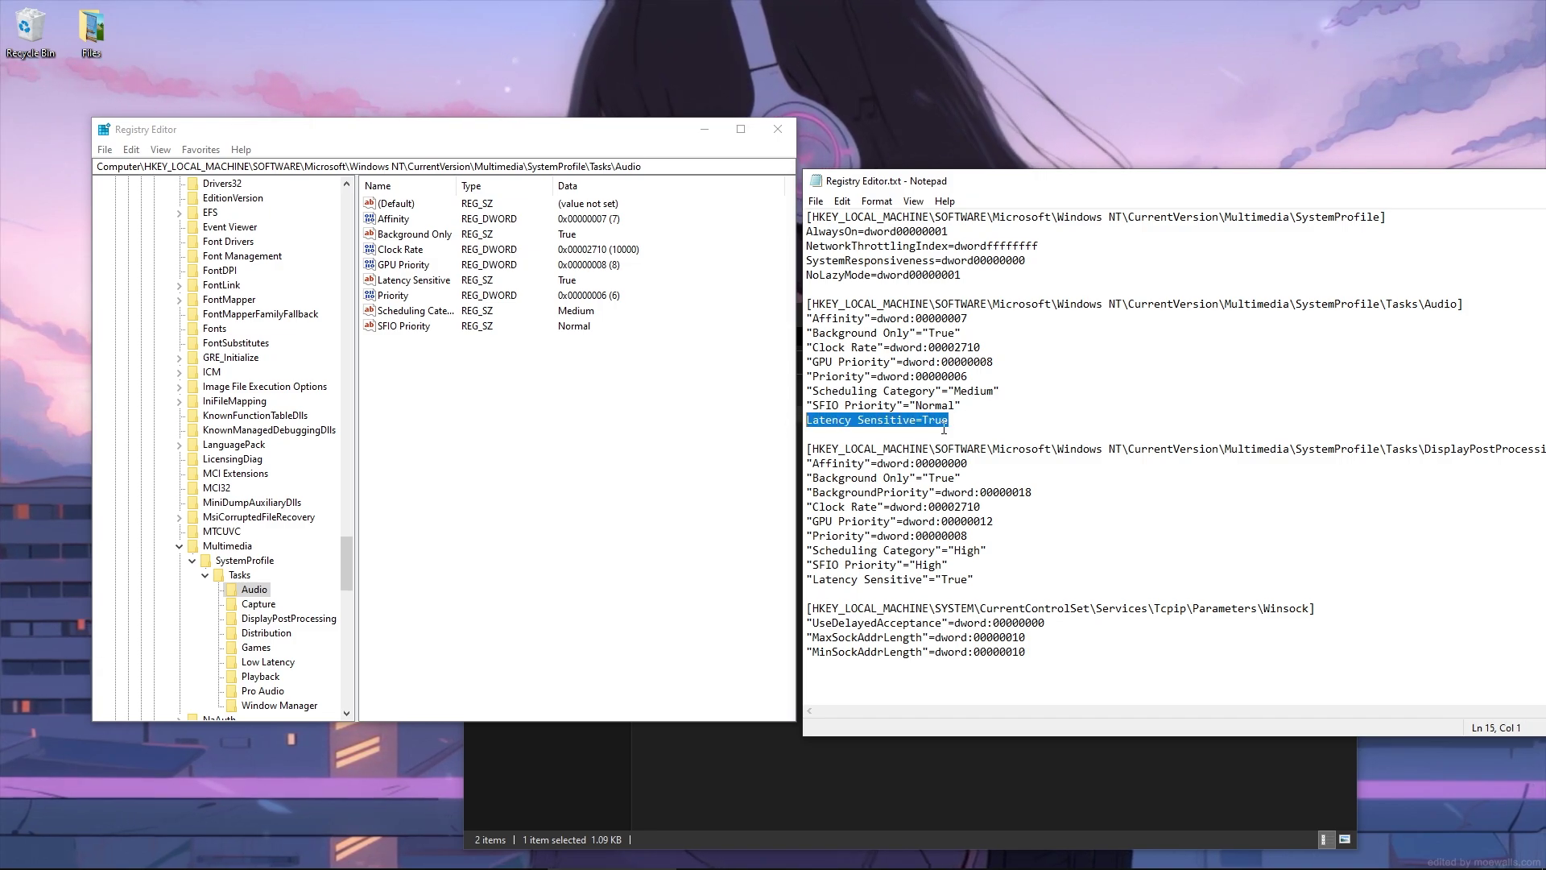
left_click(509, 397)
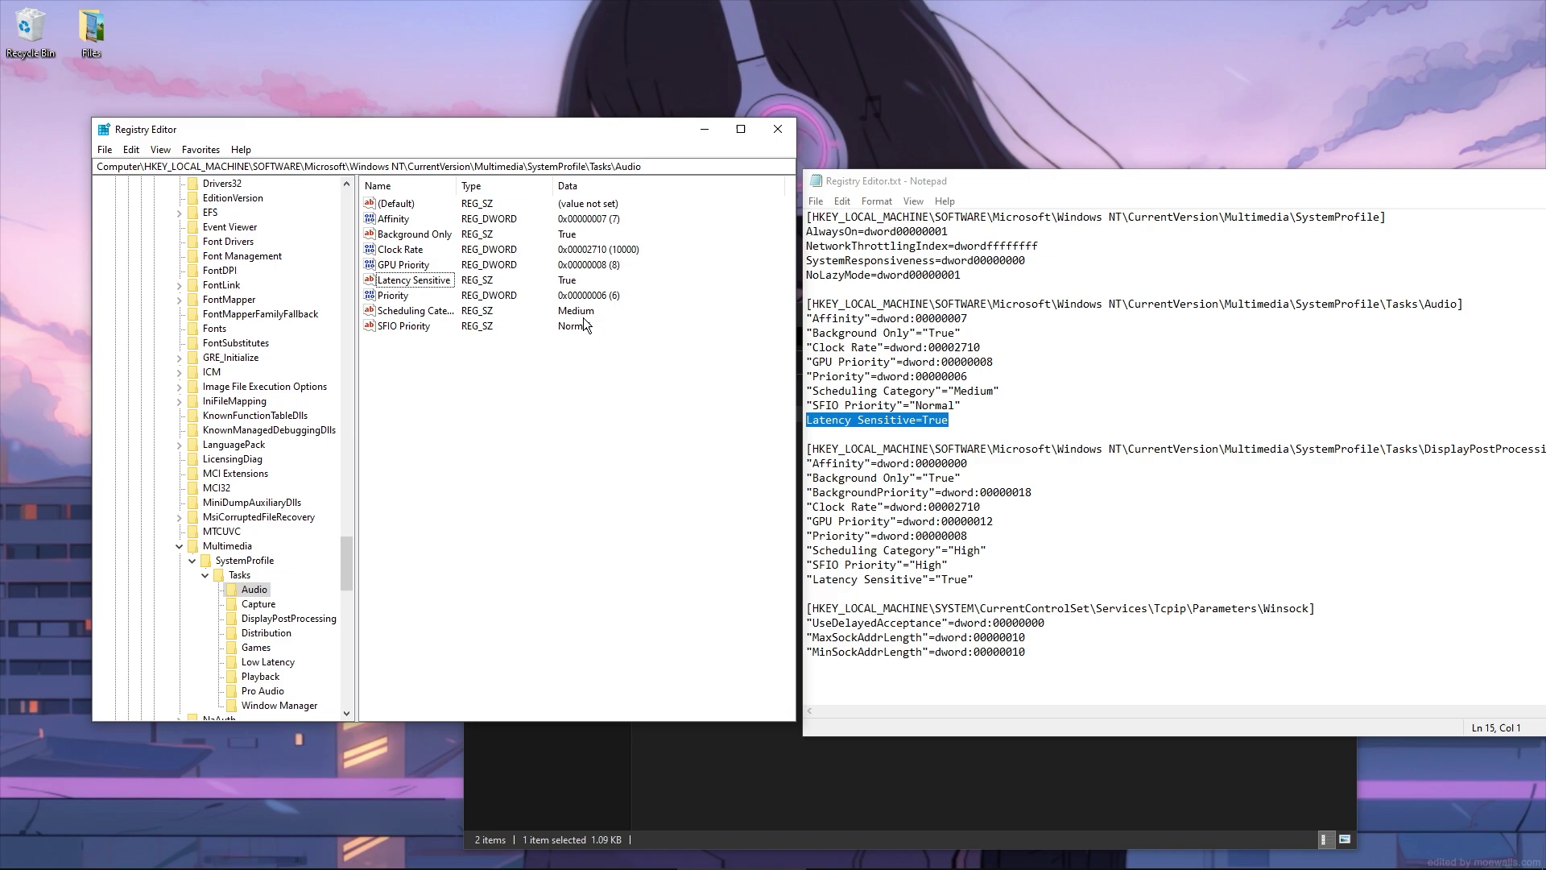
left_click_drag(578, 372, 495, 428)
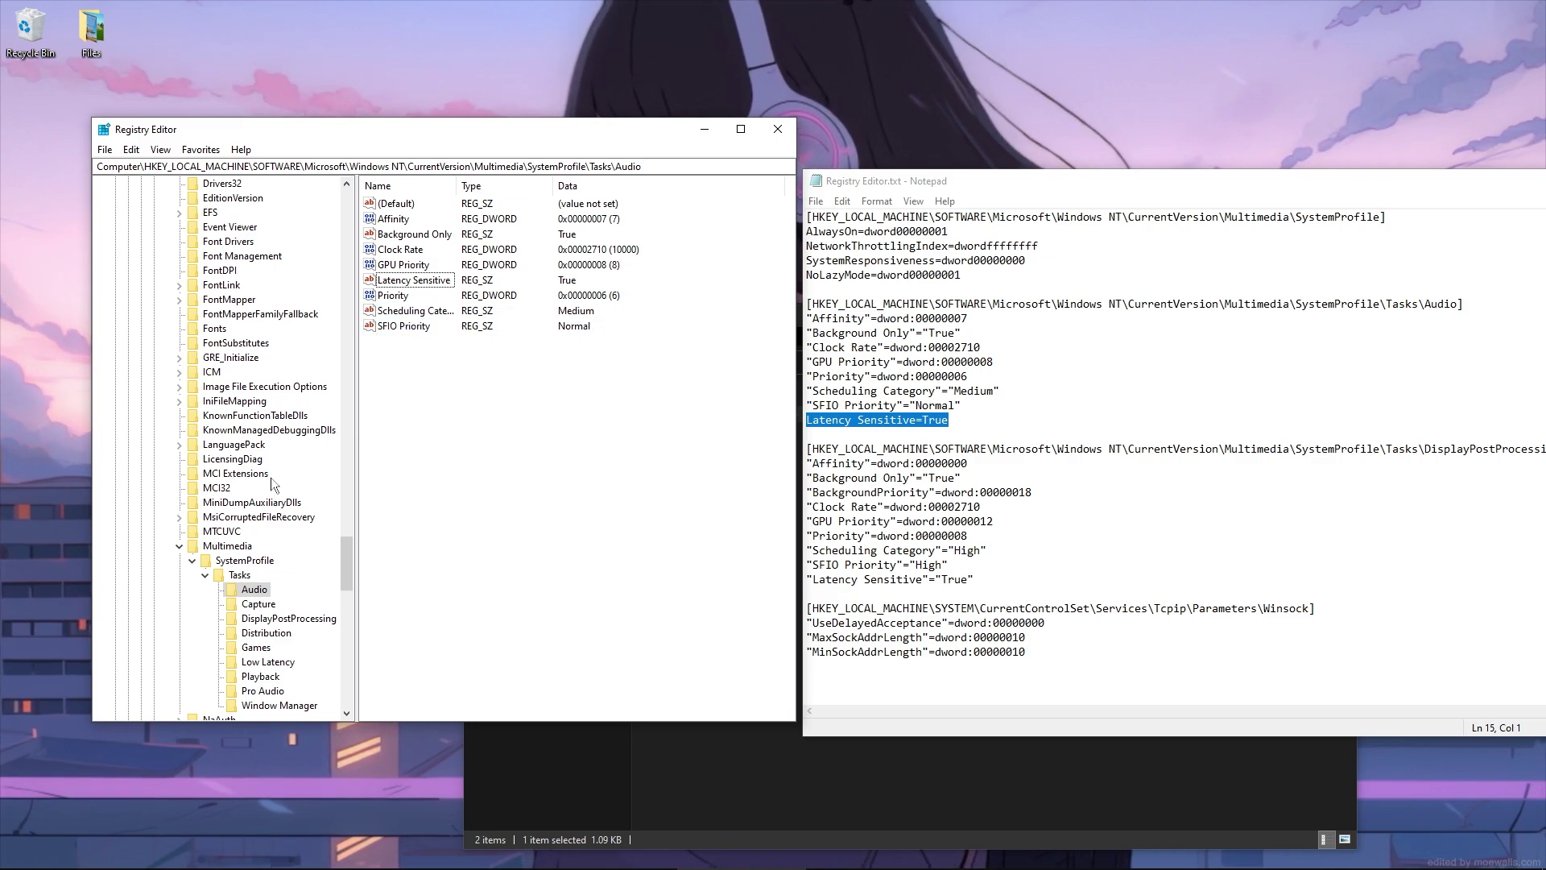
Under DisplayPostProcessing, enter BackgroundPriority 18, GPU Priority 12 and SFIO Priority High
scroll(272, 485, "down", 2)
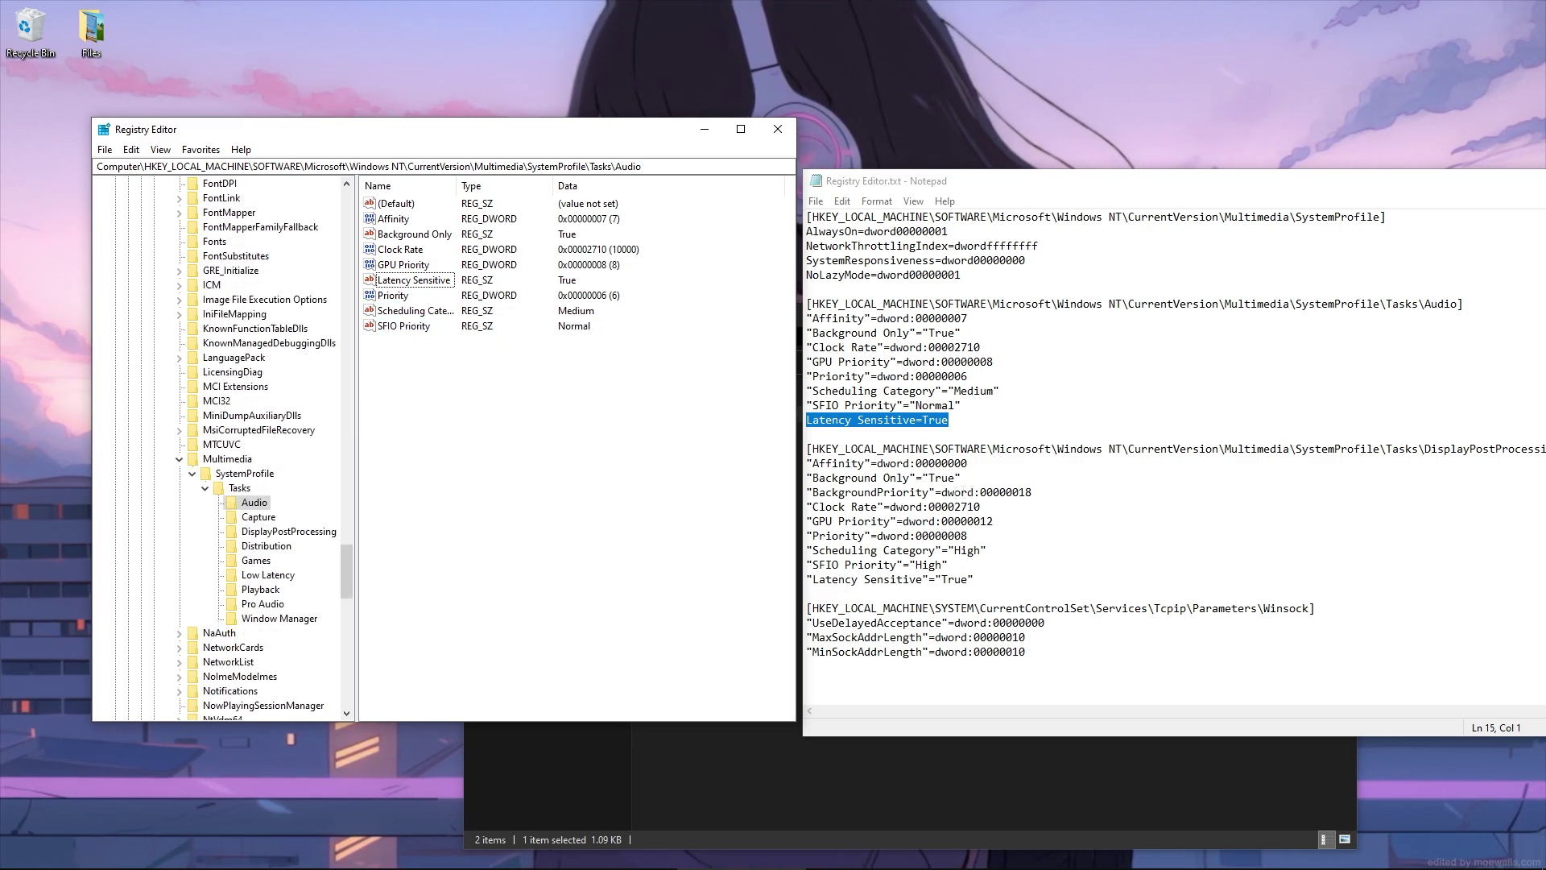
left_click(298, 528)
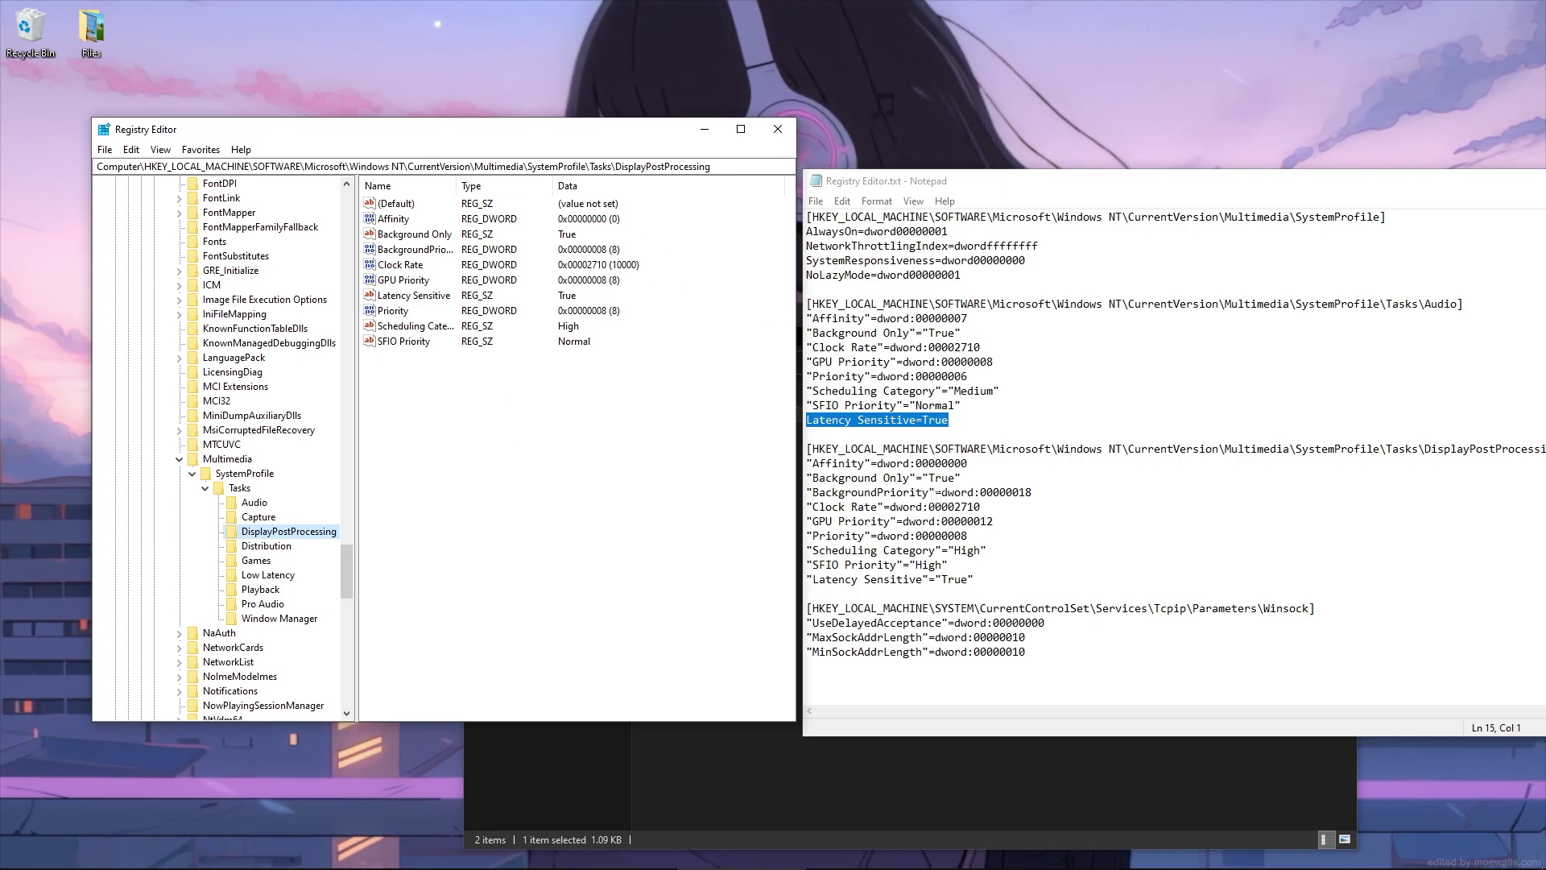
double_click(468, 252)
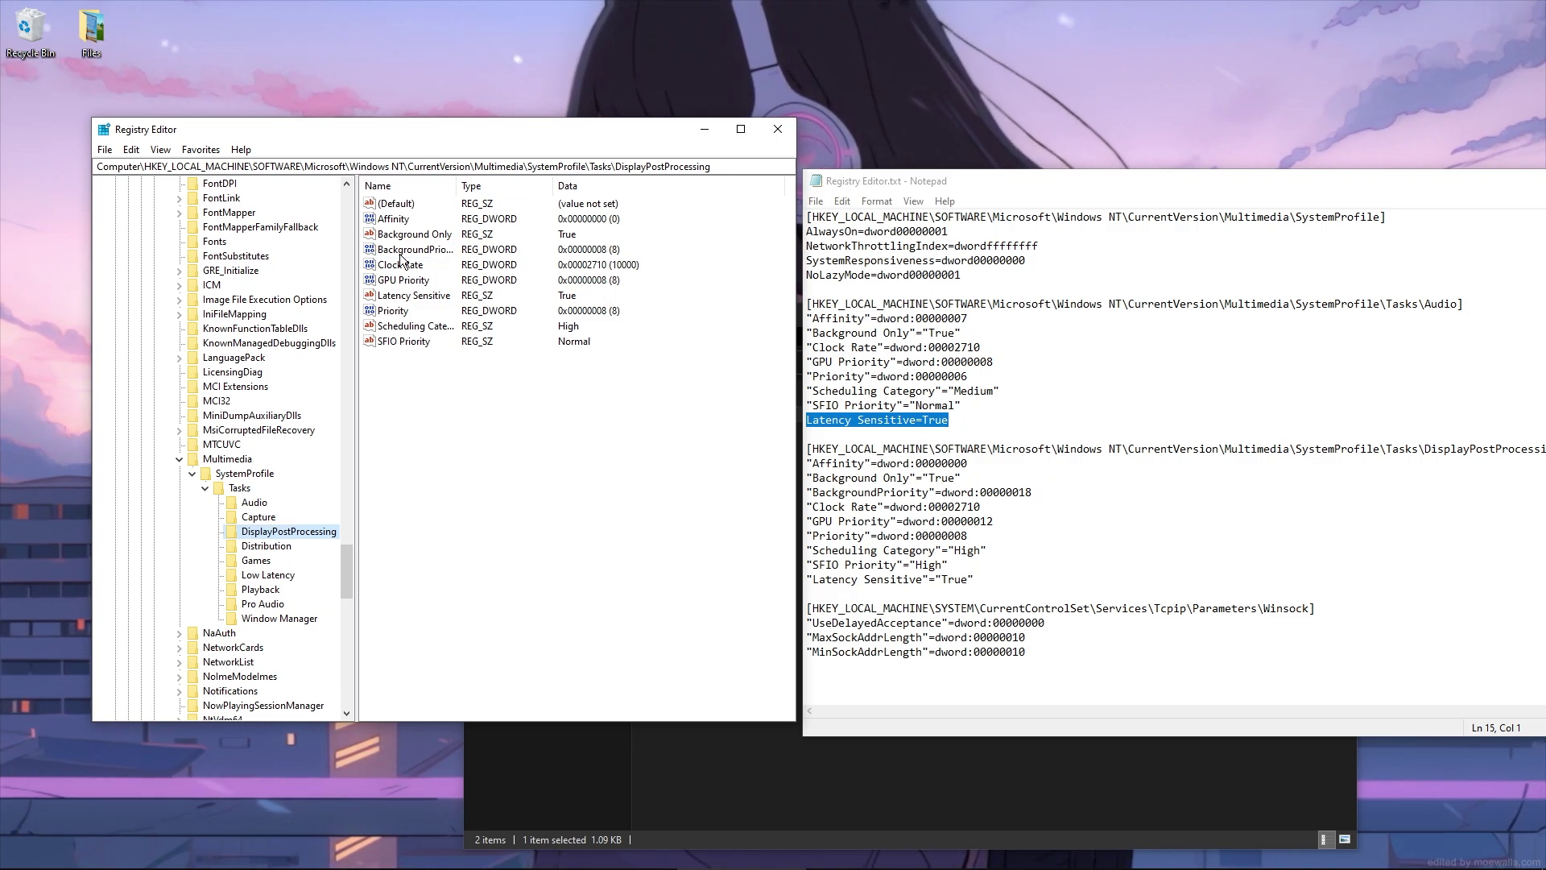
type("18")
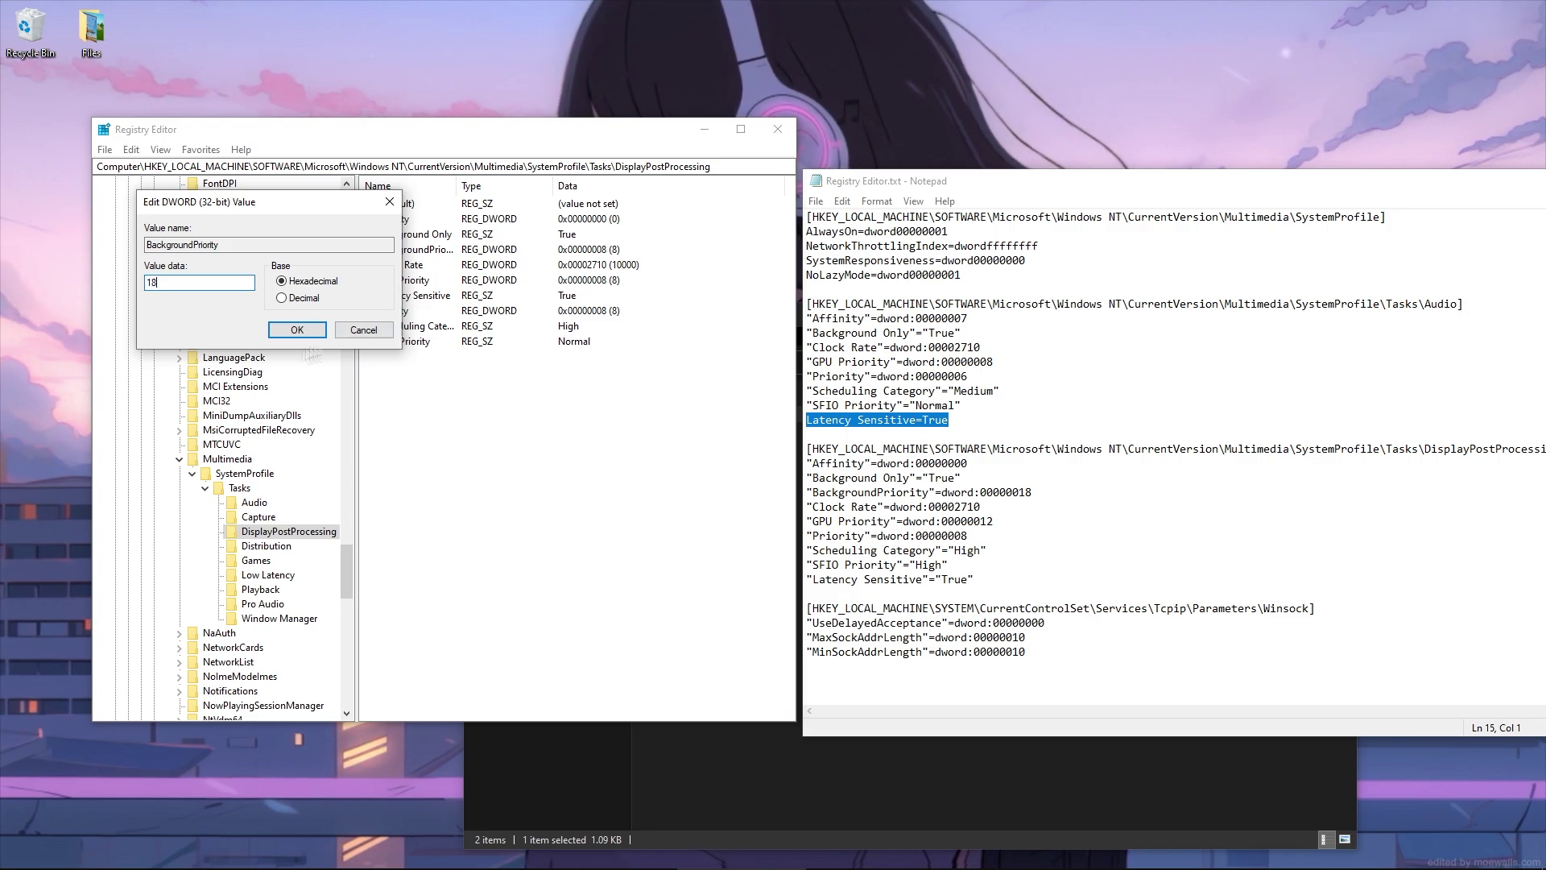
left_click(298, 326)
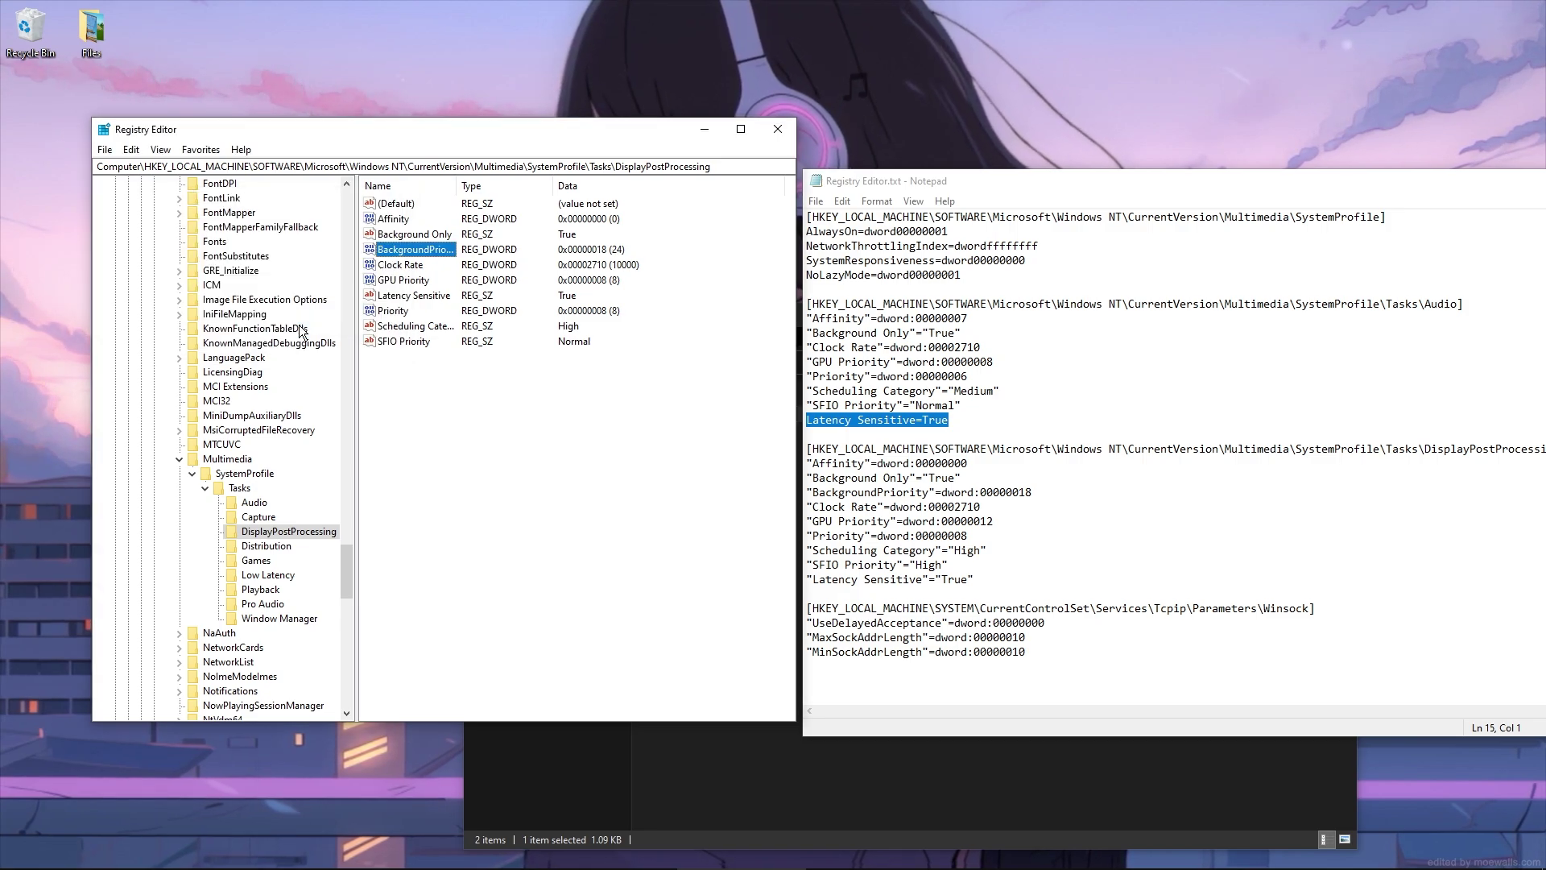
double_click(398, 281)
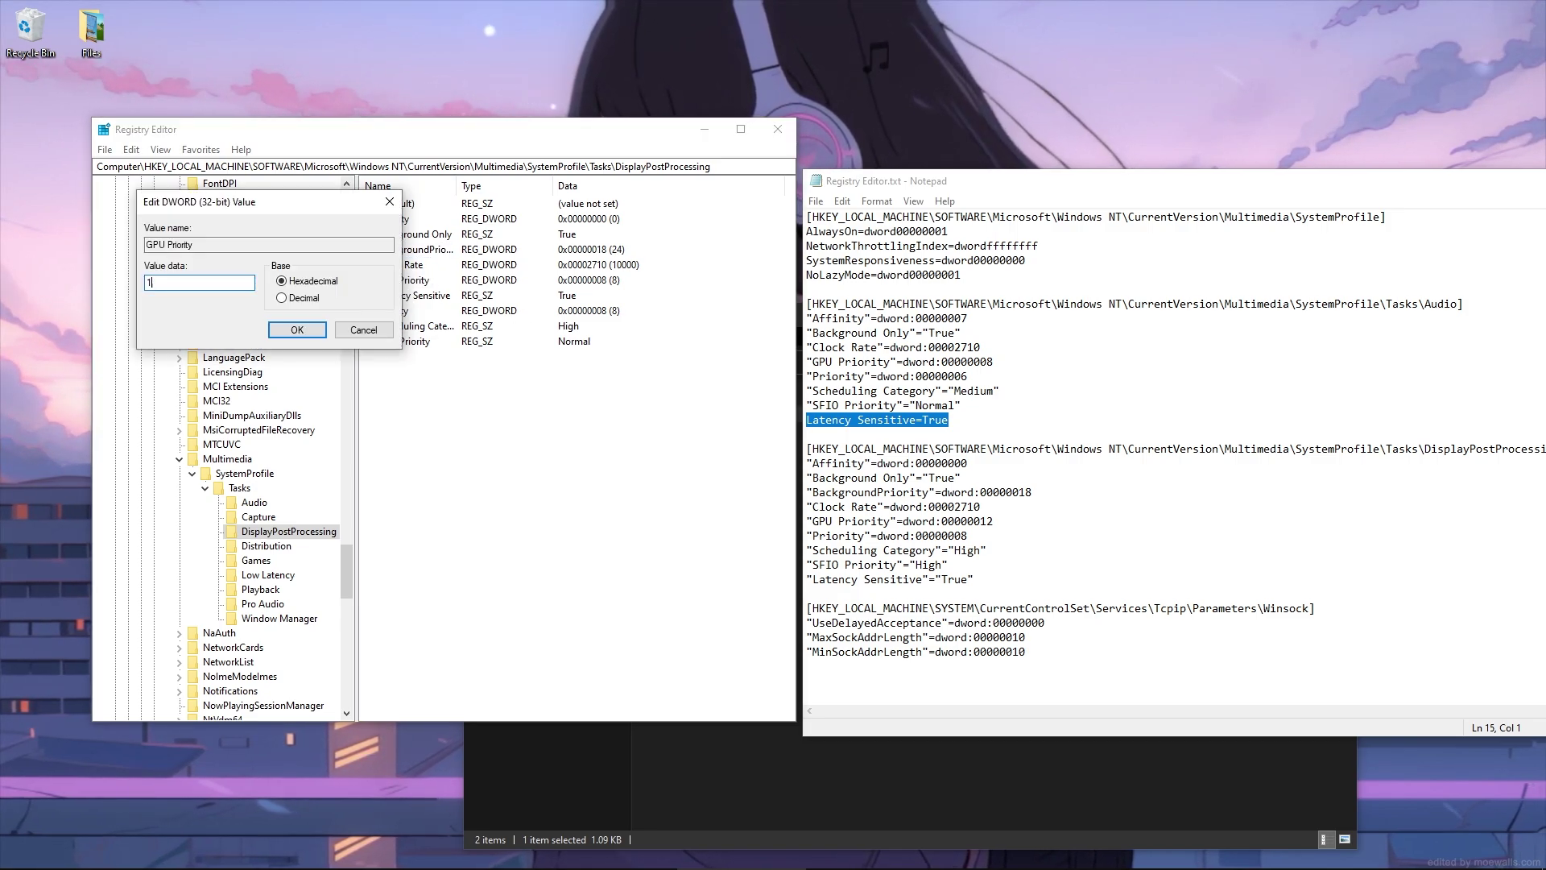
type("12")
left_click(303, 327)
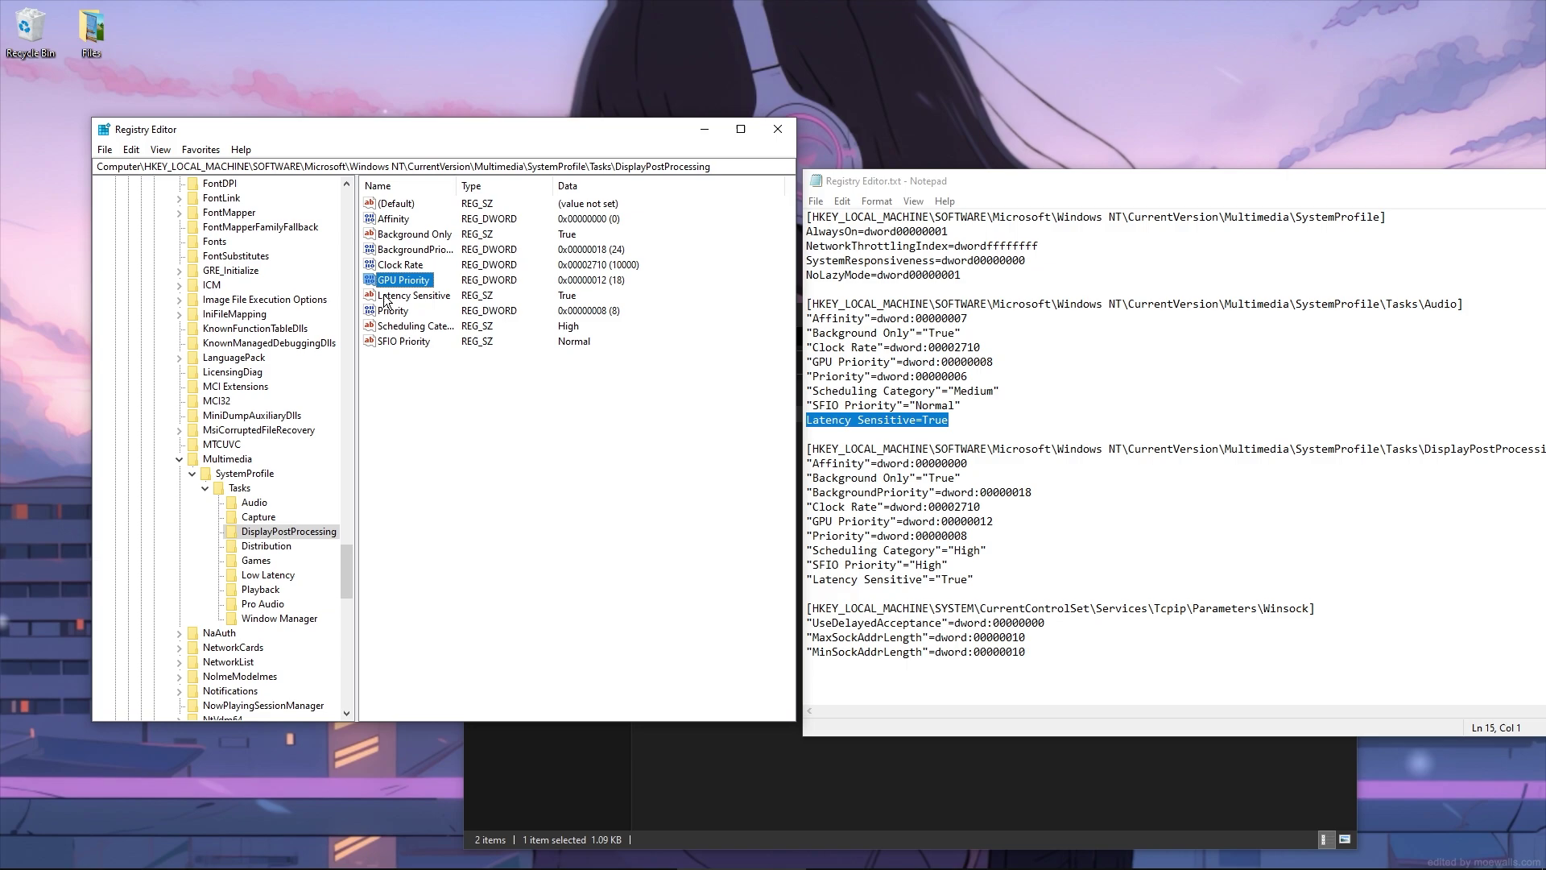
double_click(397, 343)
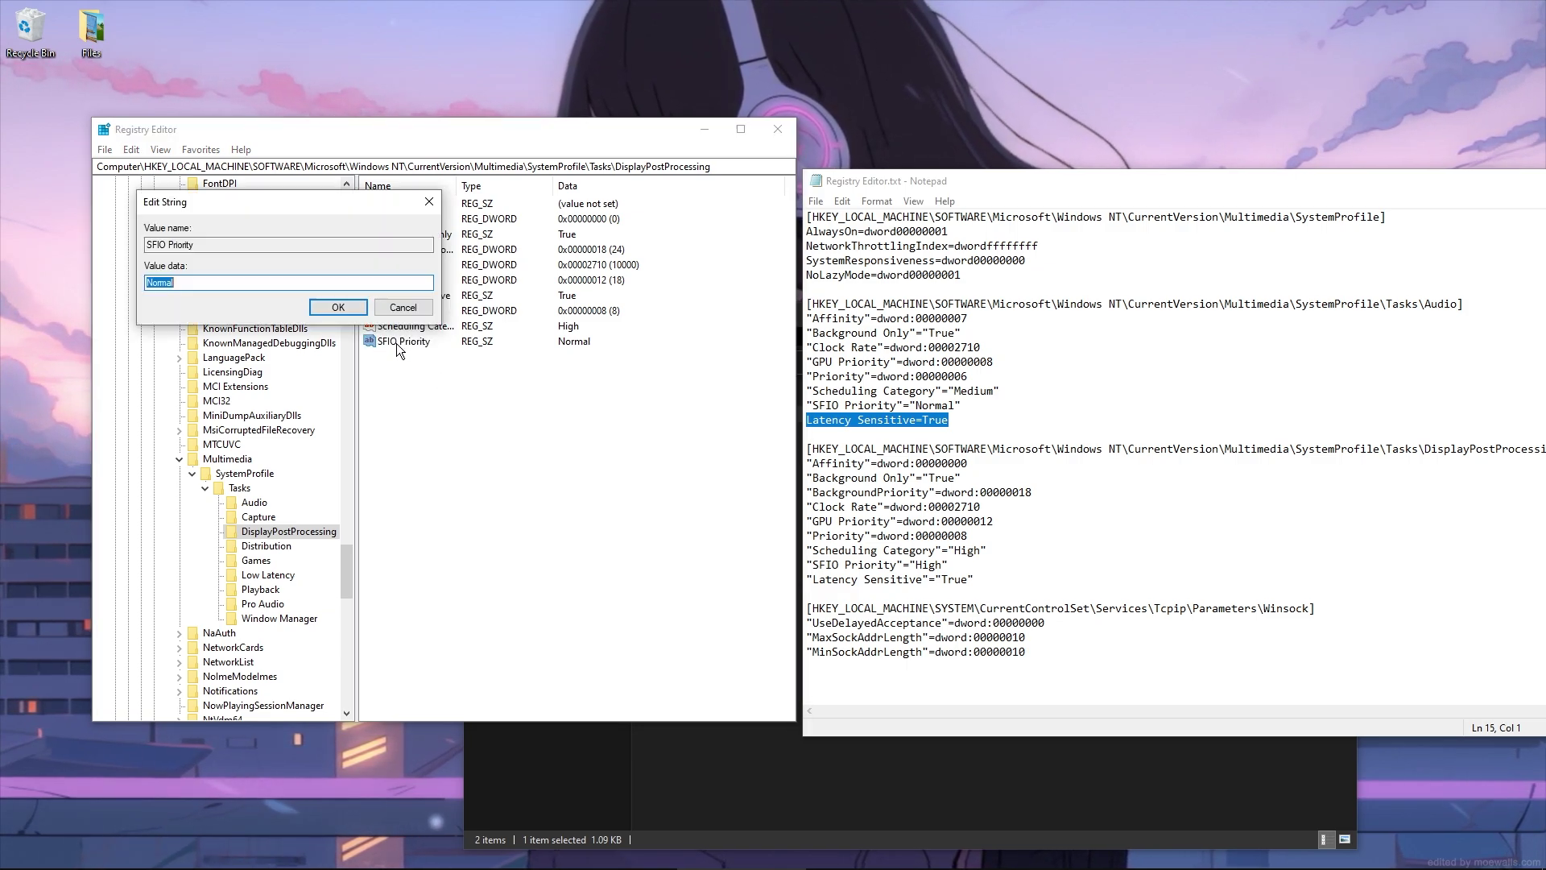
type("High")
left_click(347, 306)
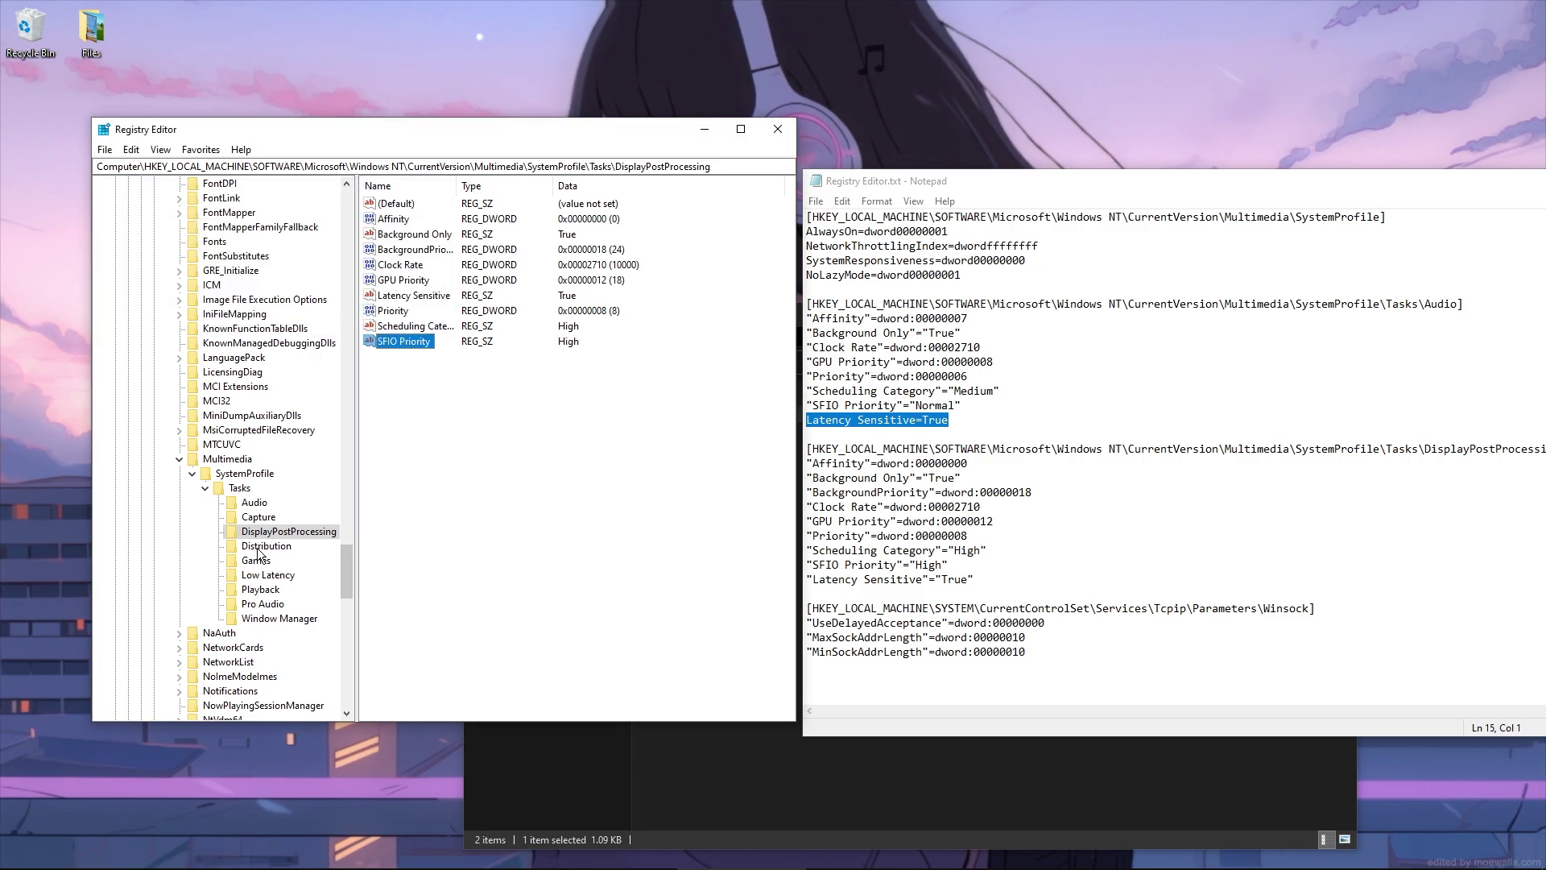
In the Games task, change GPU Priority to 31 and confirm Priority stays 6
left_click(256, 561)
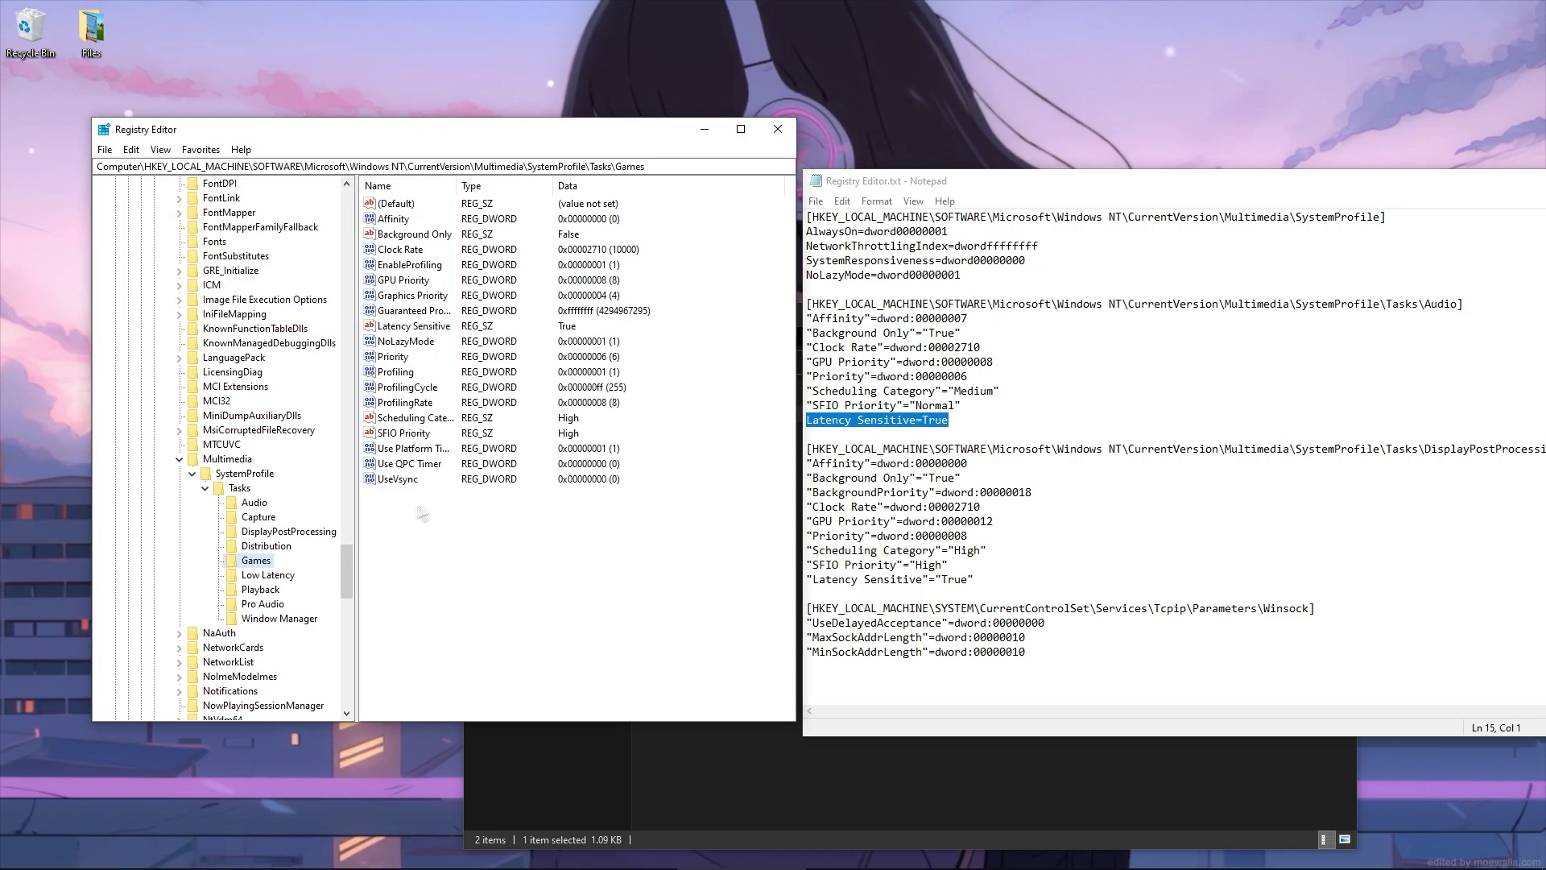
left_click_drag(497, 558, 445, 525)
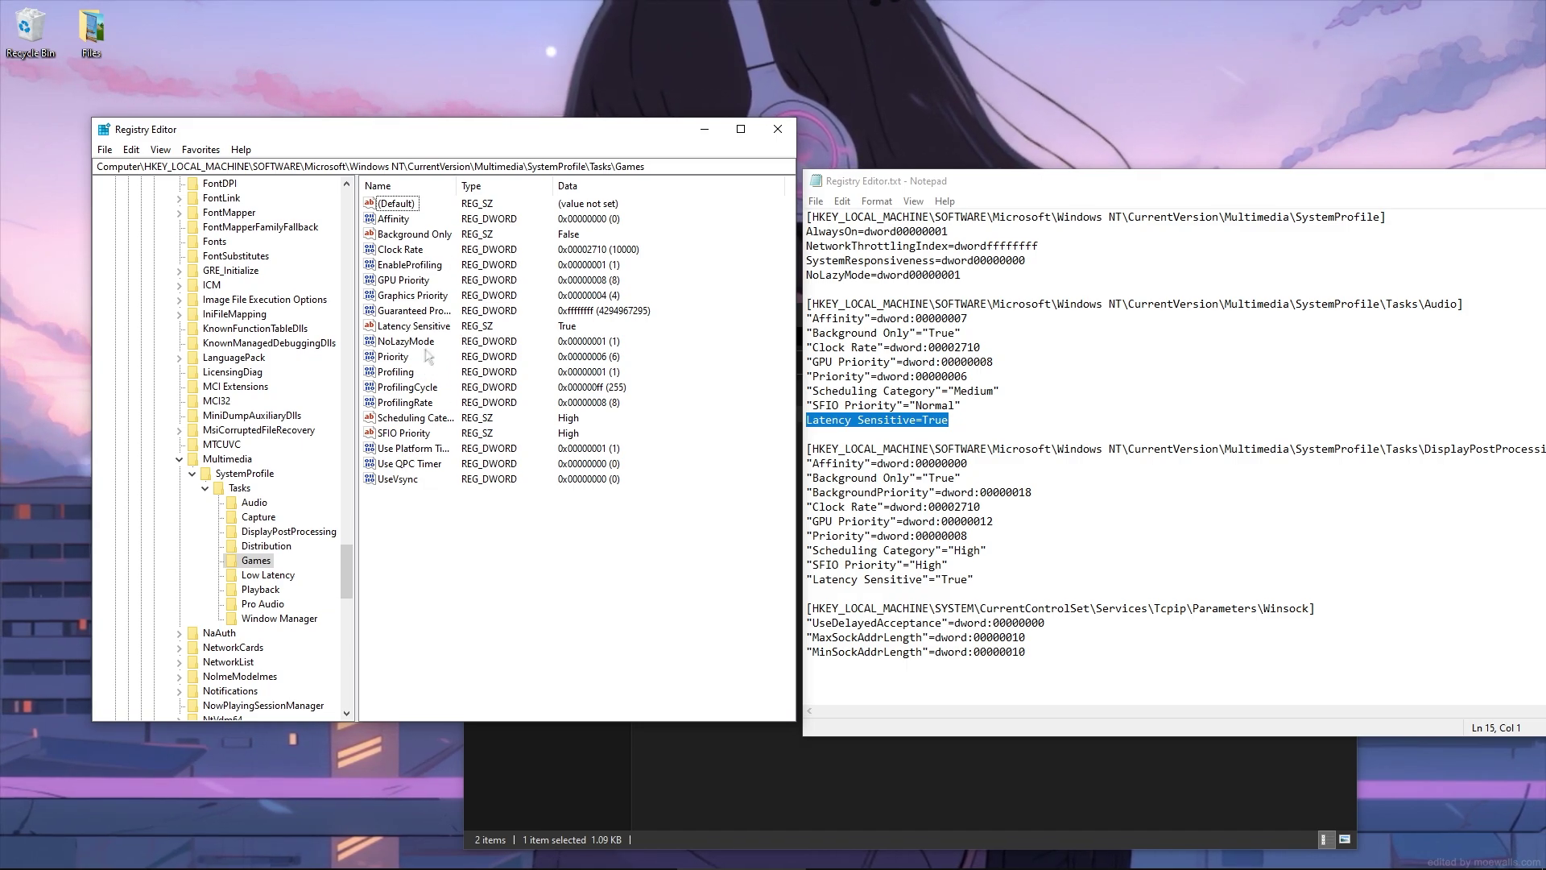
double_click(408, 281)
type("49")
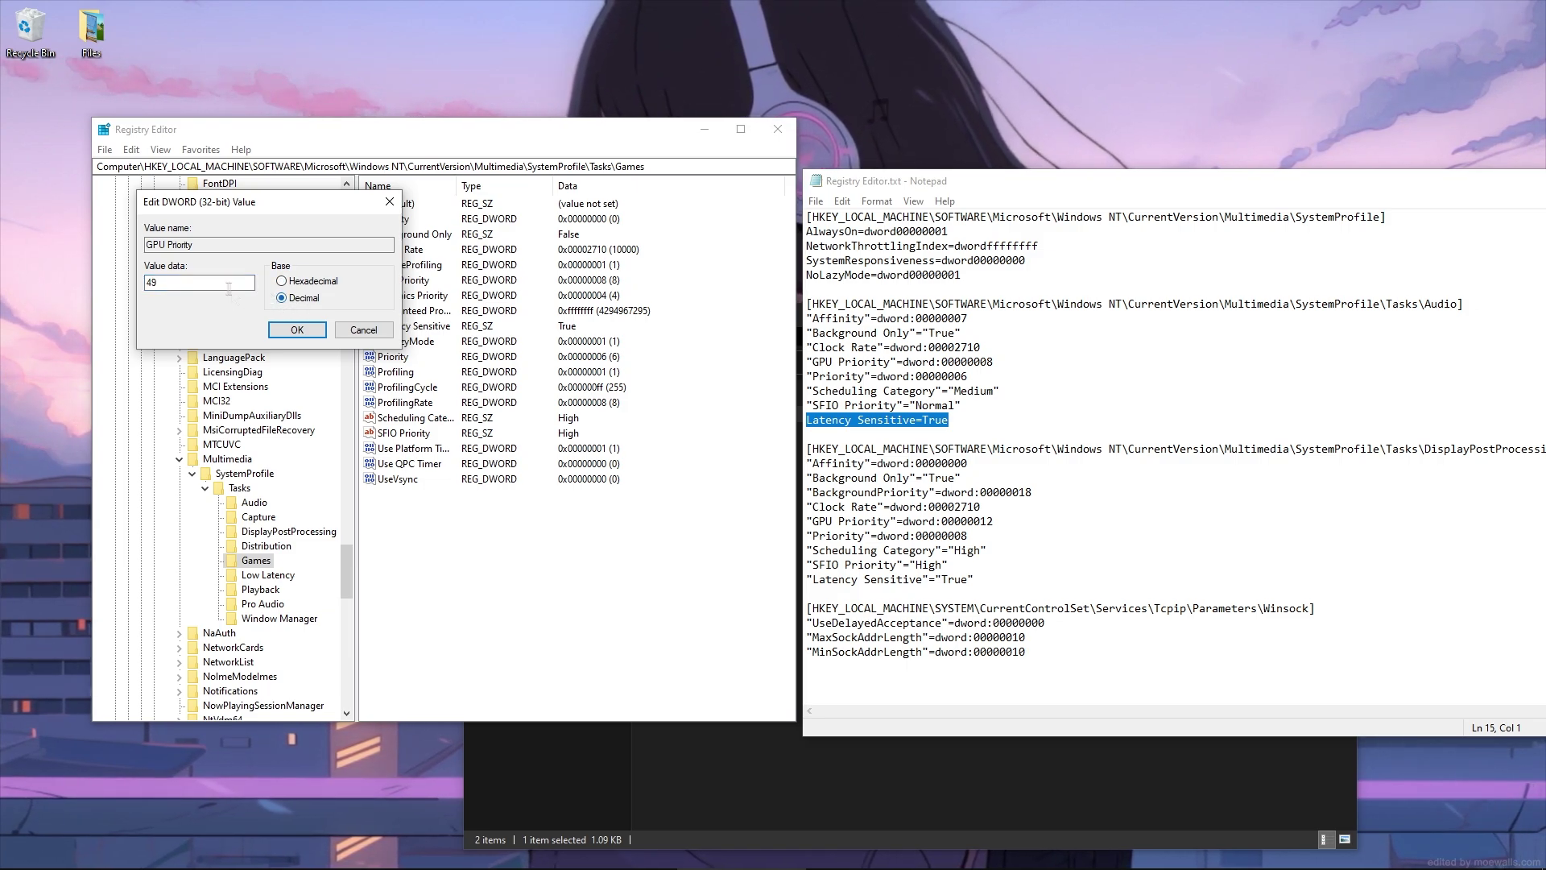
double_click(229, 282)
type("31")
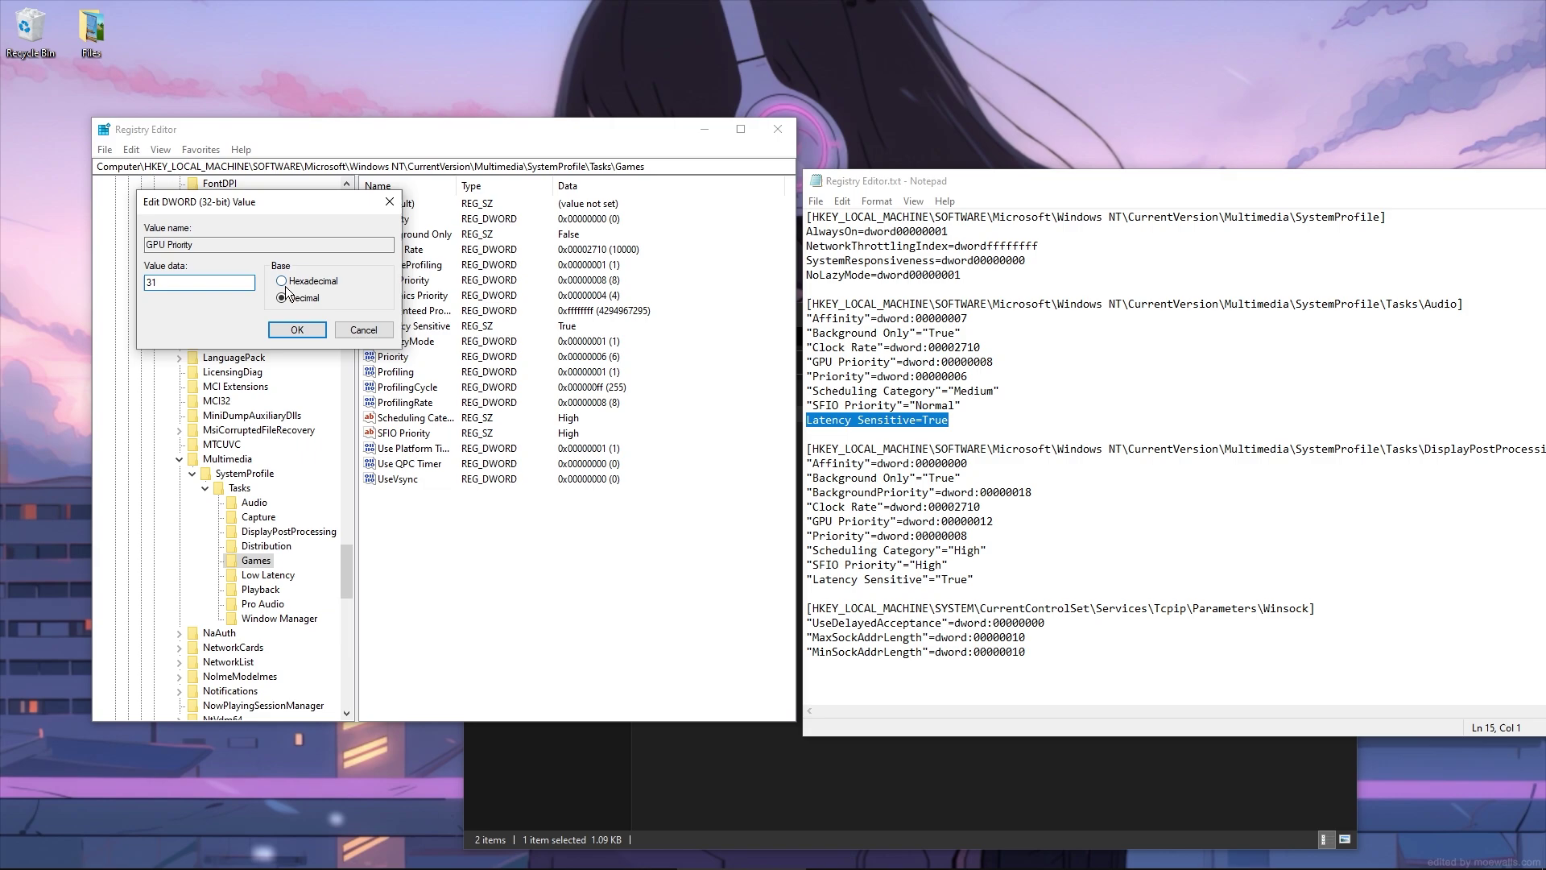
left_click(298, 329)
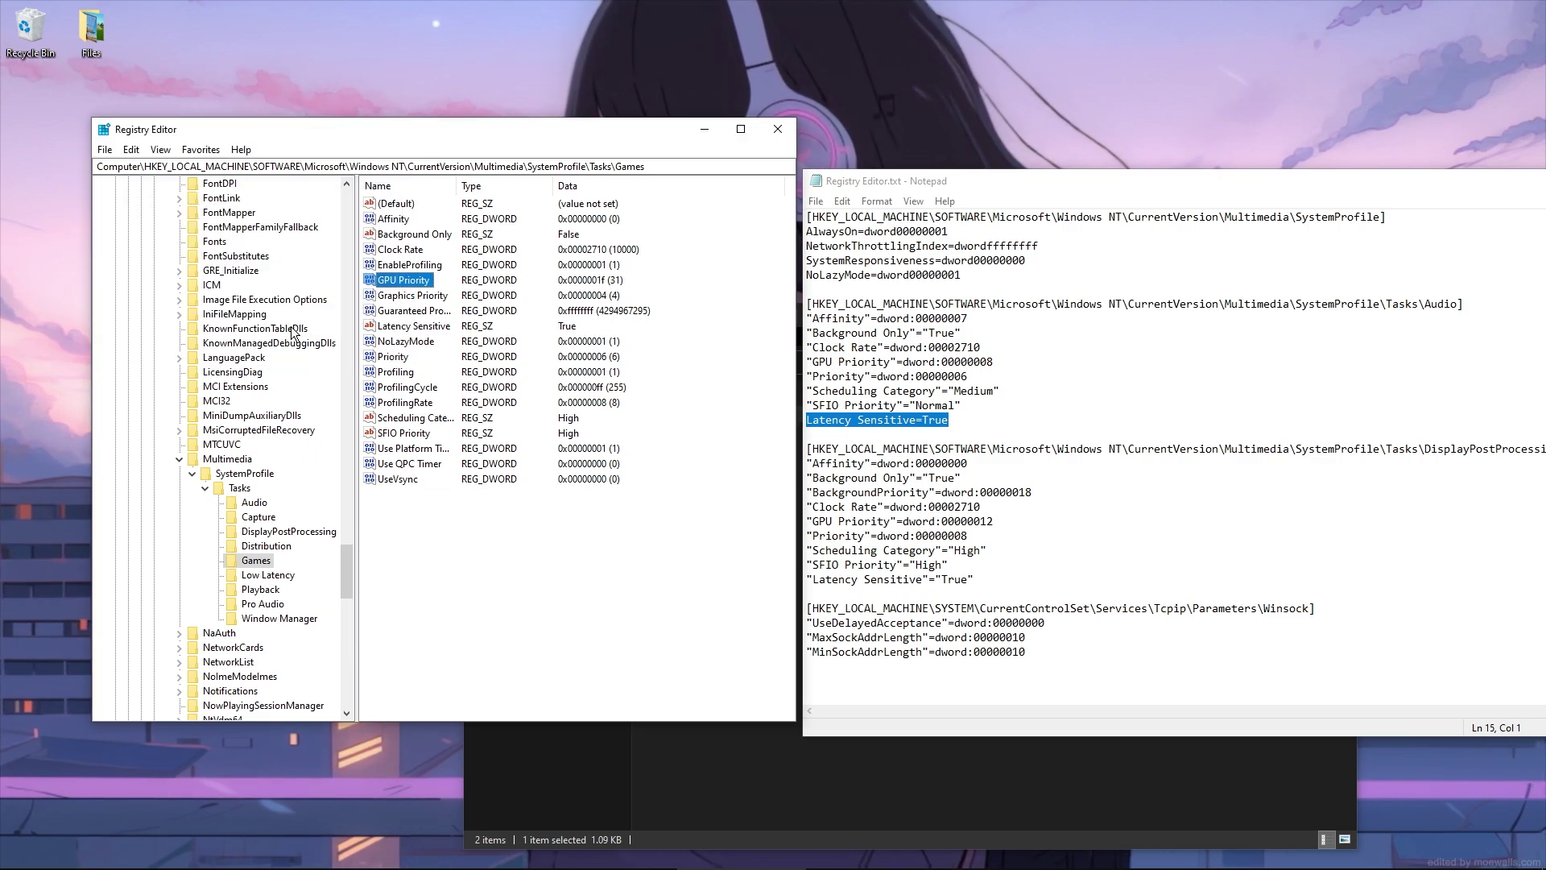
left_click(394, 358)
double_click(393, 358)
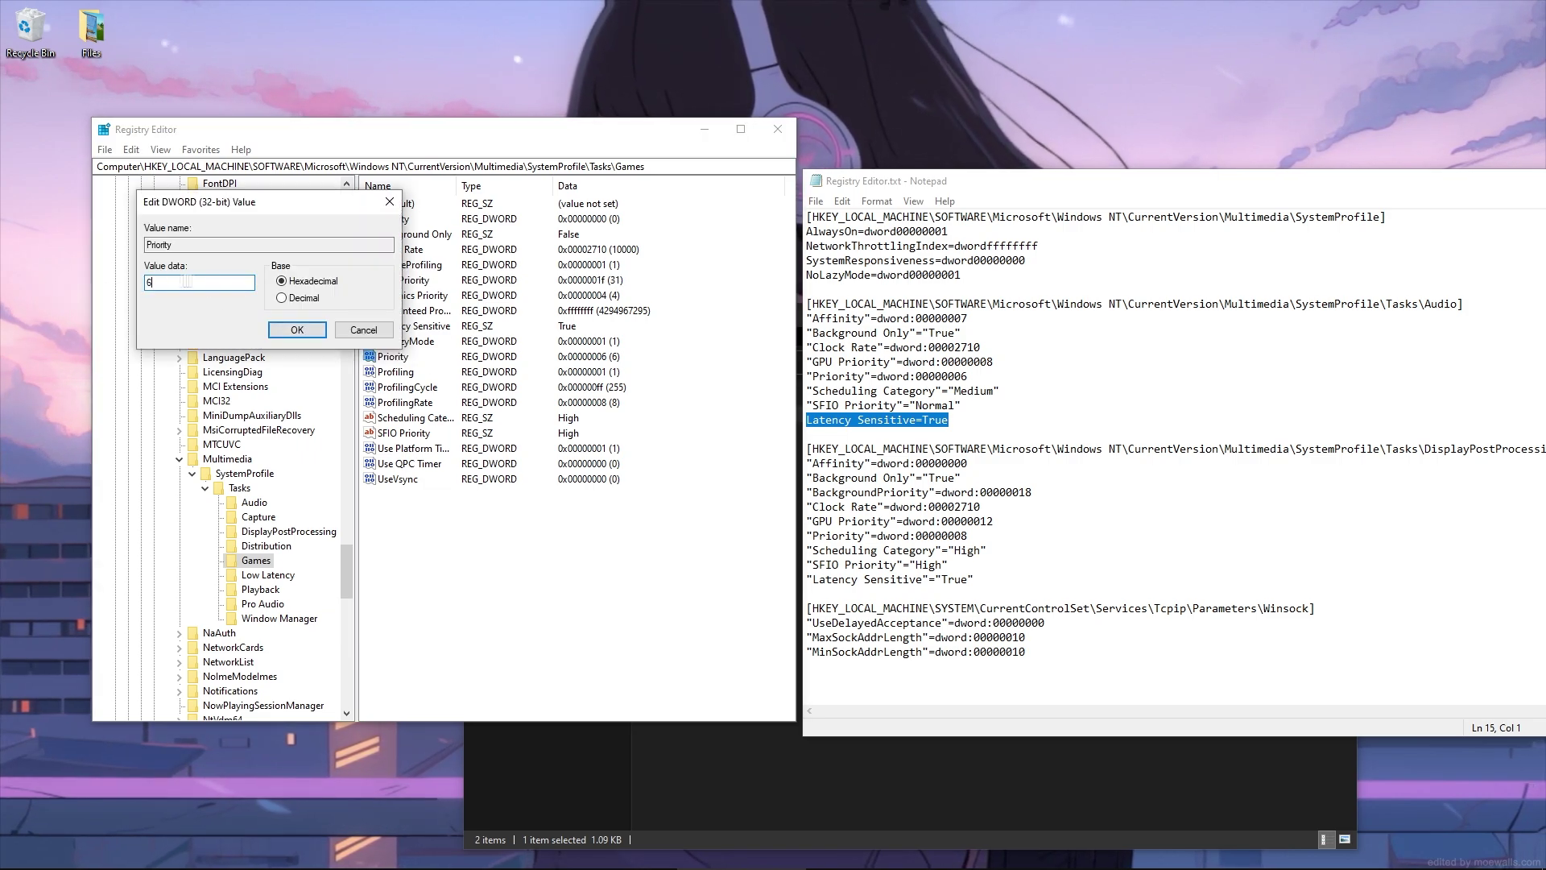
left_click(297, 330)
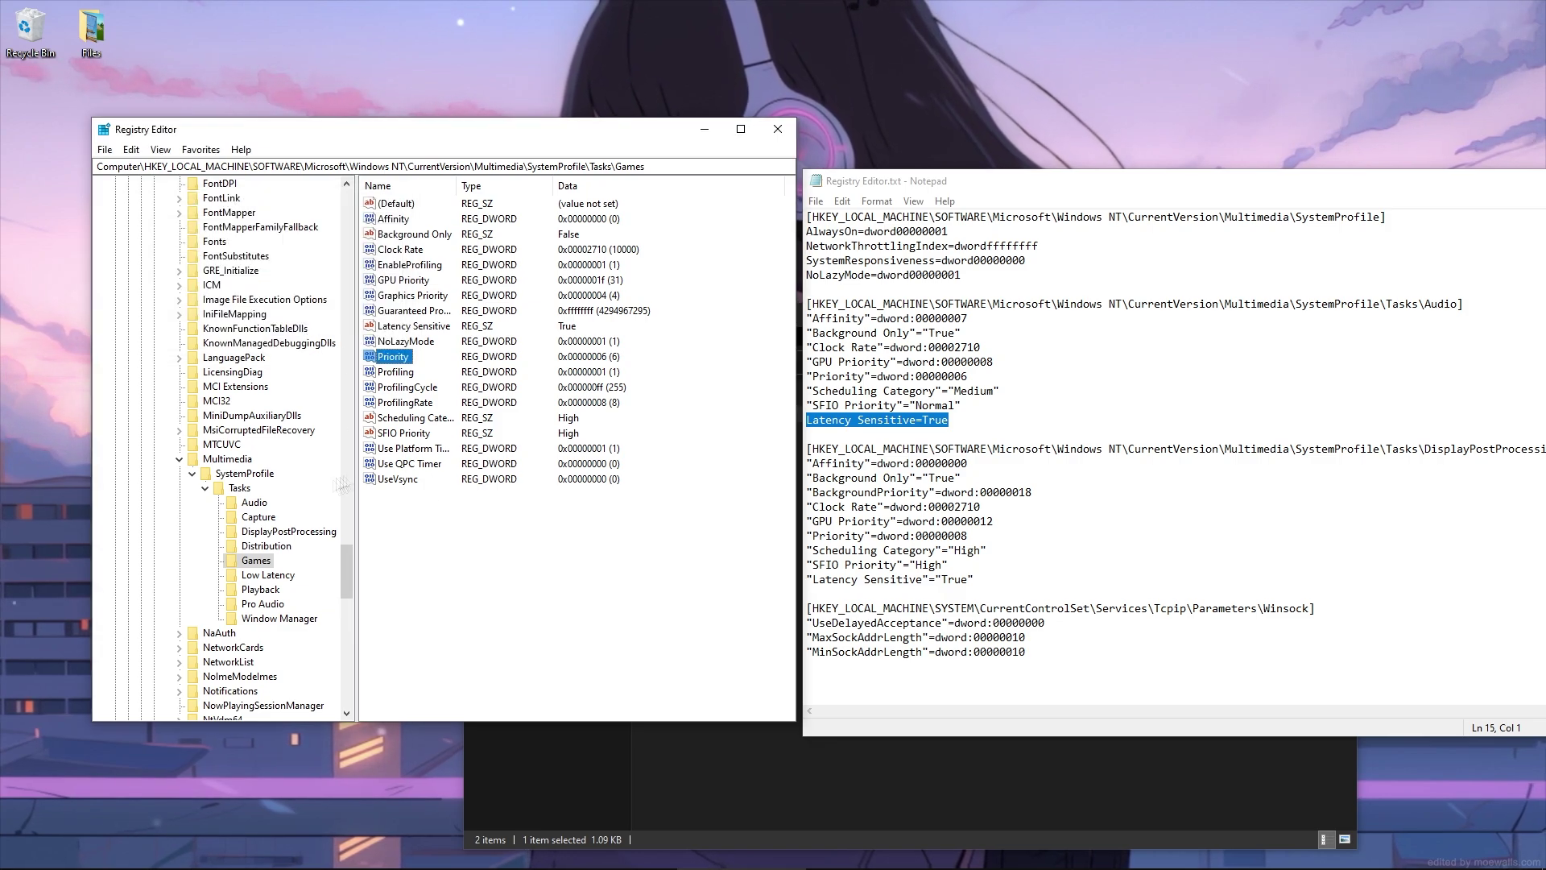
Collapse Multimedia and jump to the Tcpip Parameters Winsock key via its pasted path
left_click(242, 474)
key("Left")
key("Left")
key("Left")
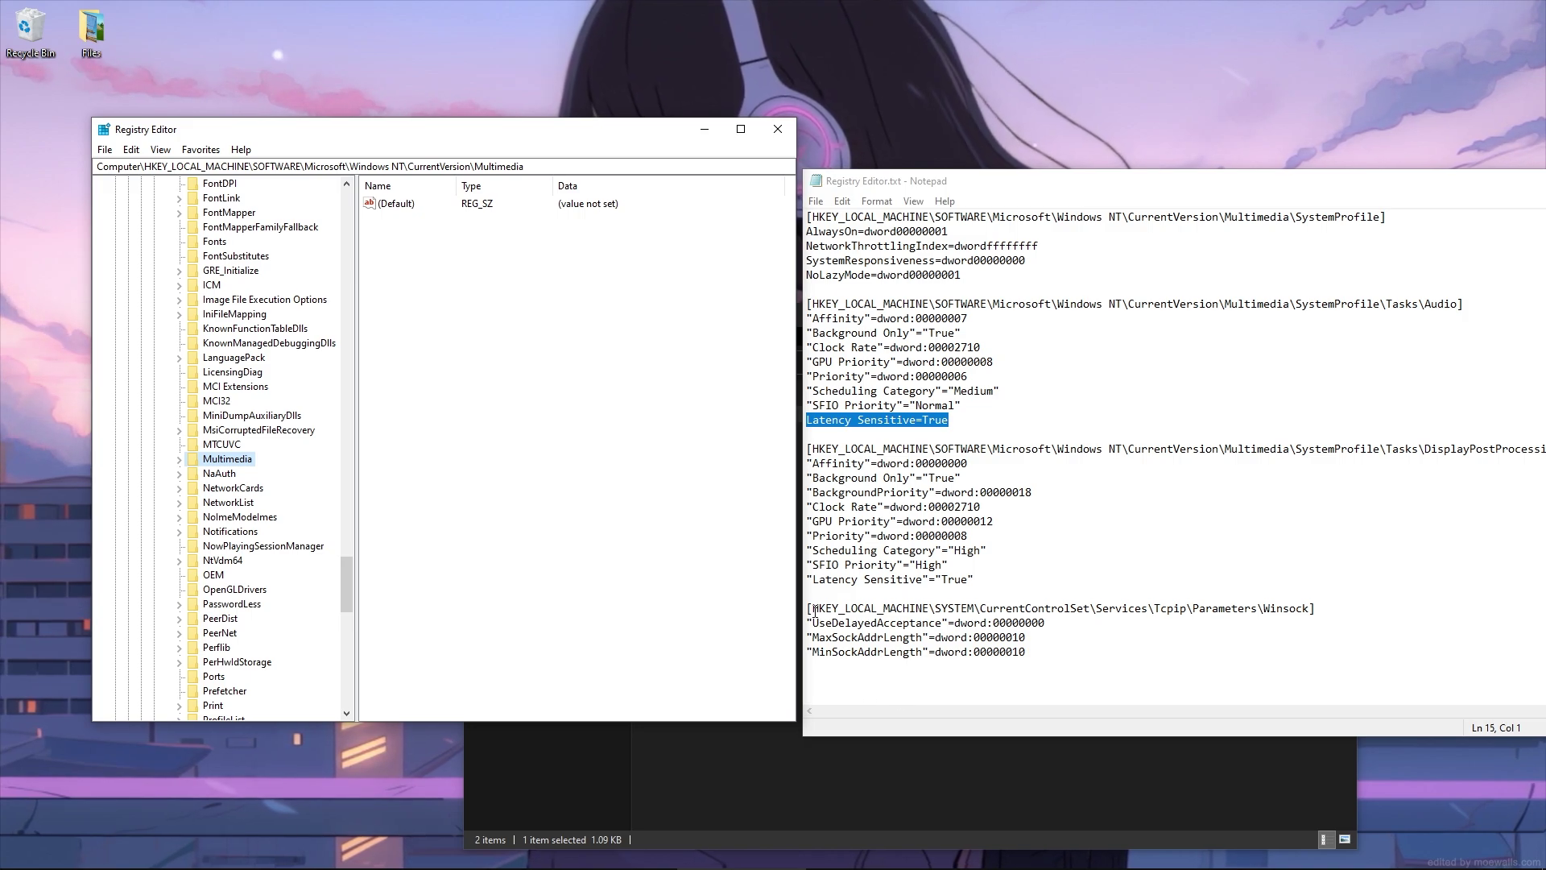
mouse_move(812, 608)
left_mouse_down()
mouse_move(1032, 622)
mouse_move(1306, 609)
left_mouse_up()
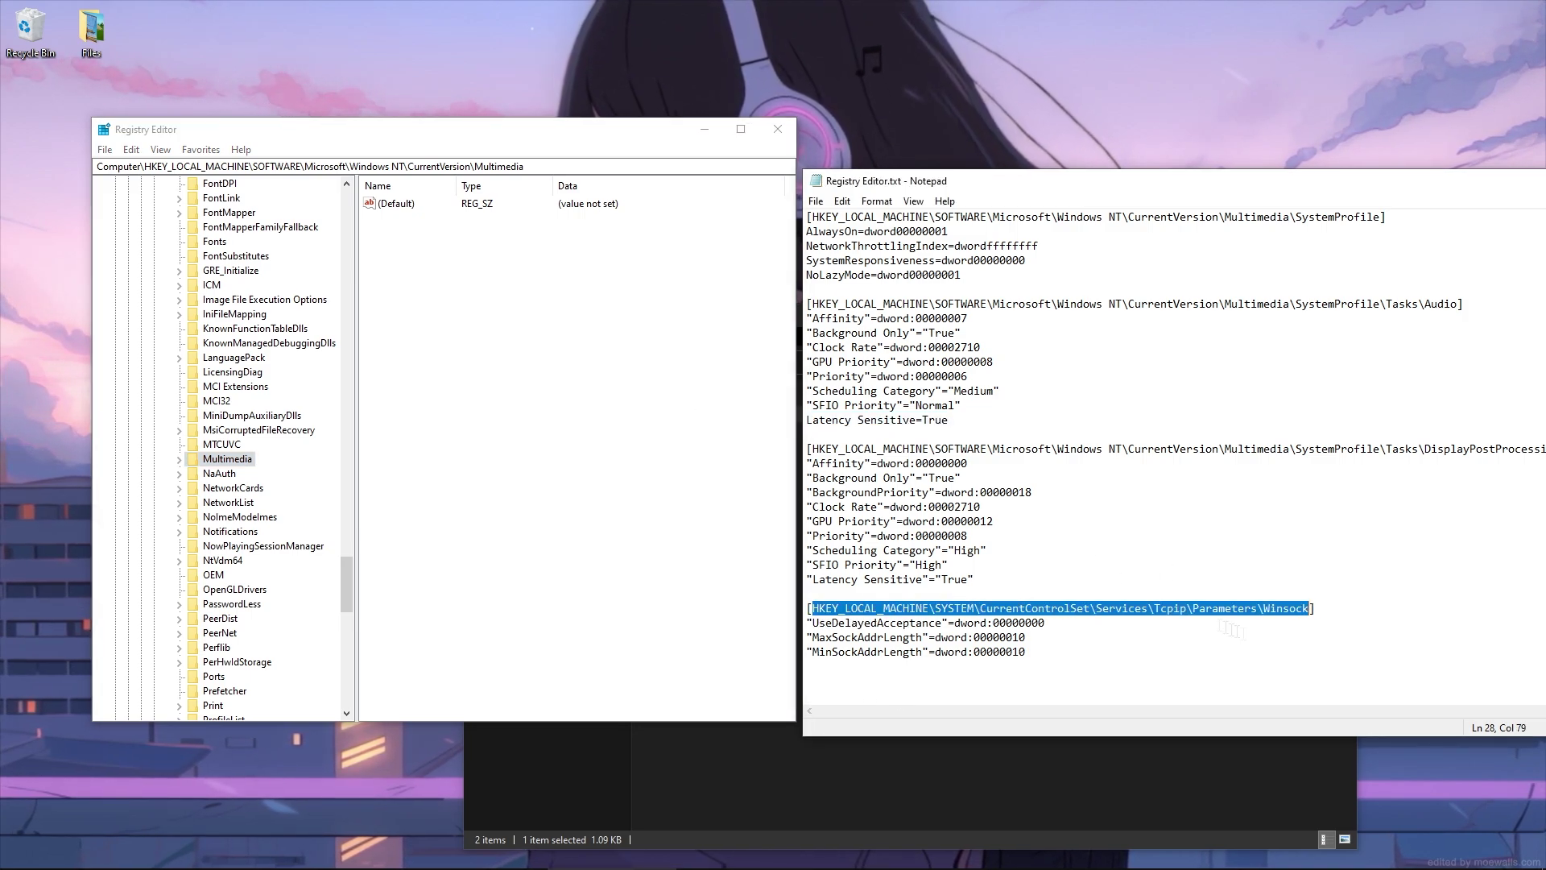
left_click(311, 166)
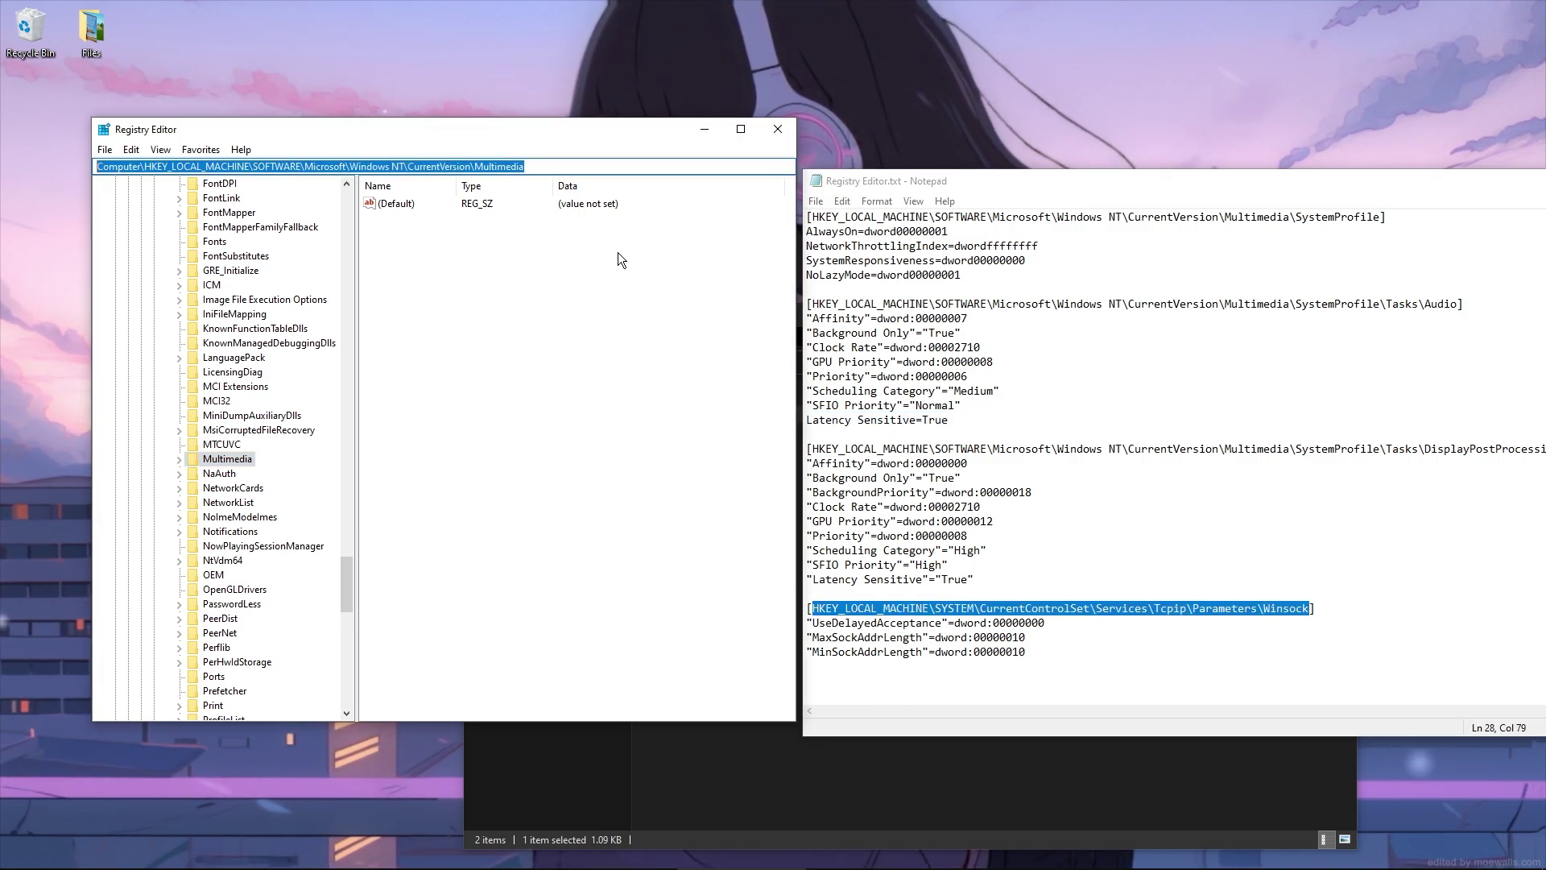
type("HKEY_LOCAL_MACHINE\\SYSTEM\\CurrentControlSet\\Services\\Tcpip\\Parameters\\Winsock")
key("Return")
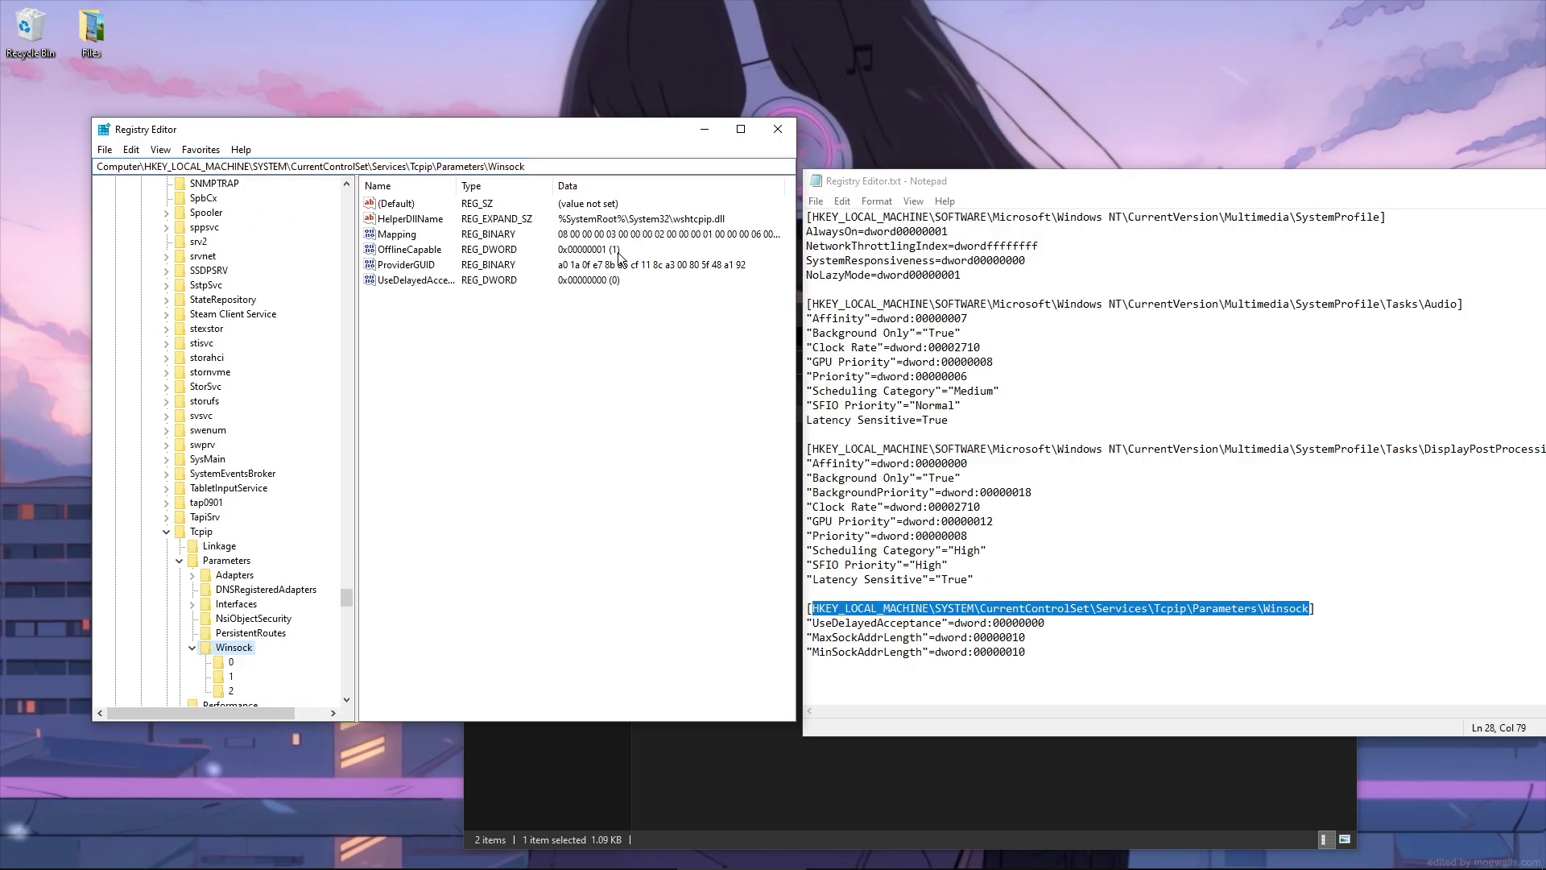
left_click_drag(813, 624, 943, 624)
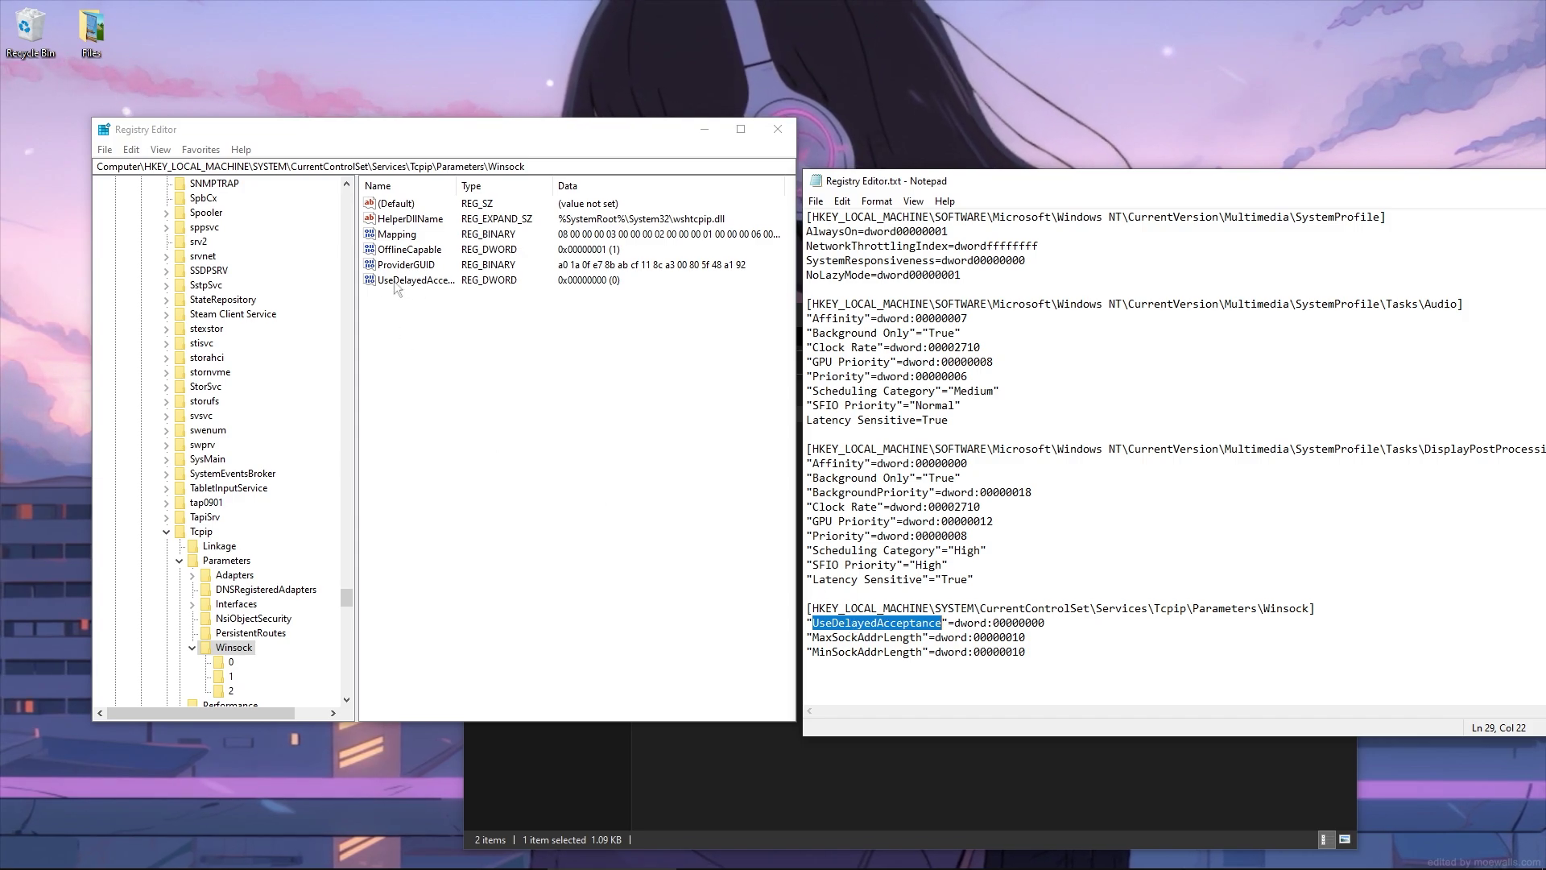
Keep UseDelayedAcceptance at 0 and add a MaxSockAddrLength DWORD set to hex 10
right_click(405, 316)
mouse_move(445, 323)
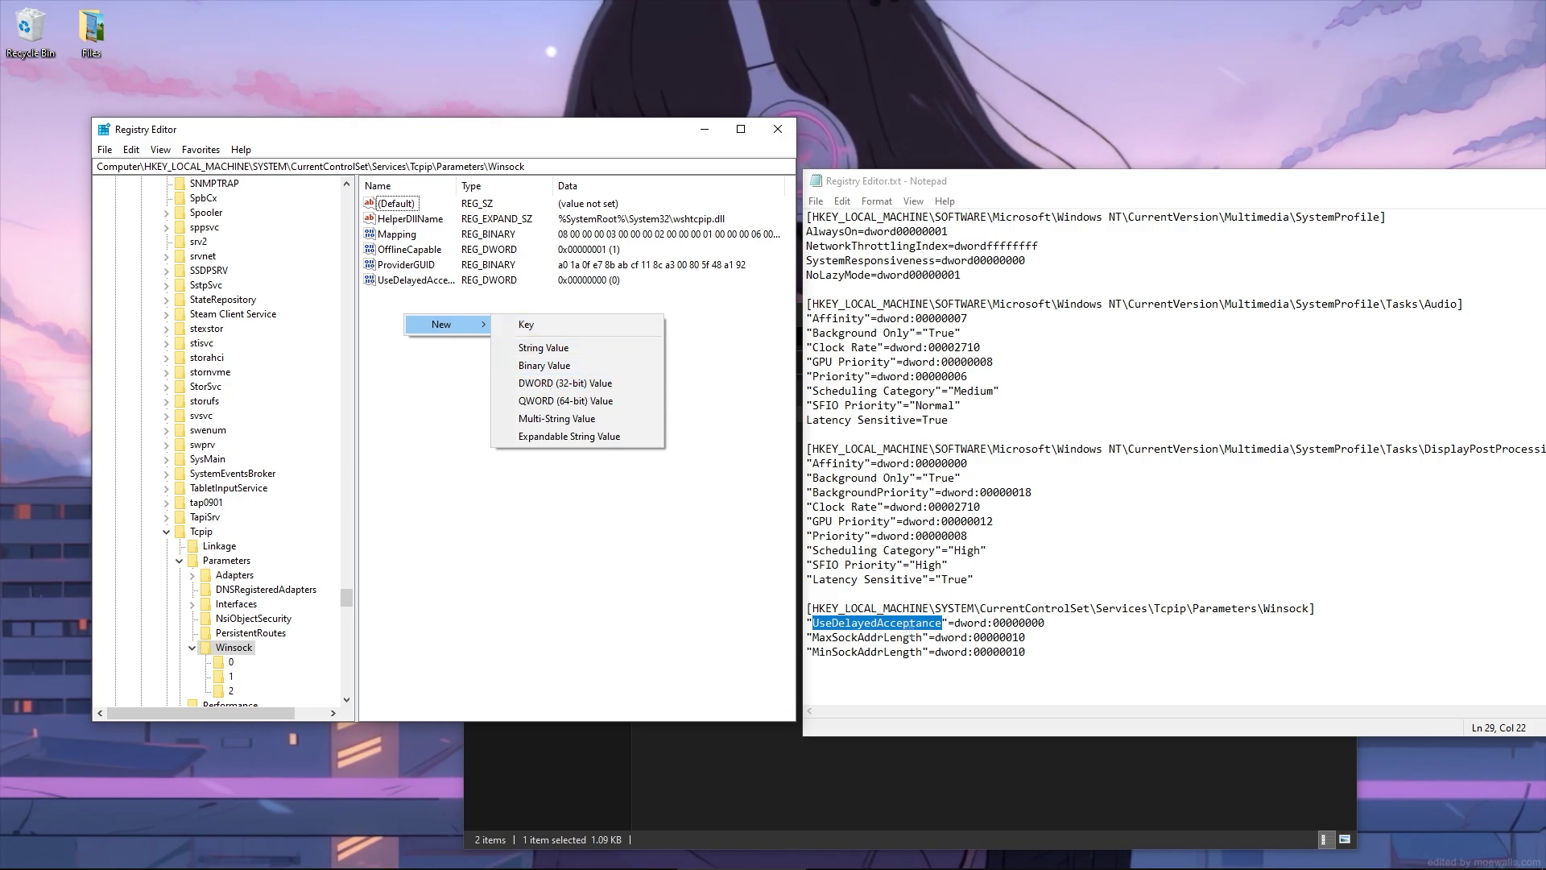
double_click(388, 281)
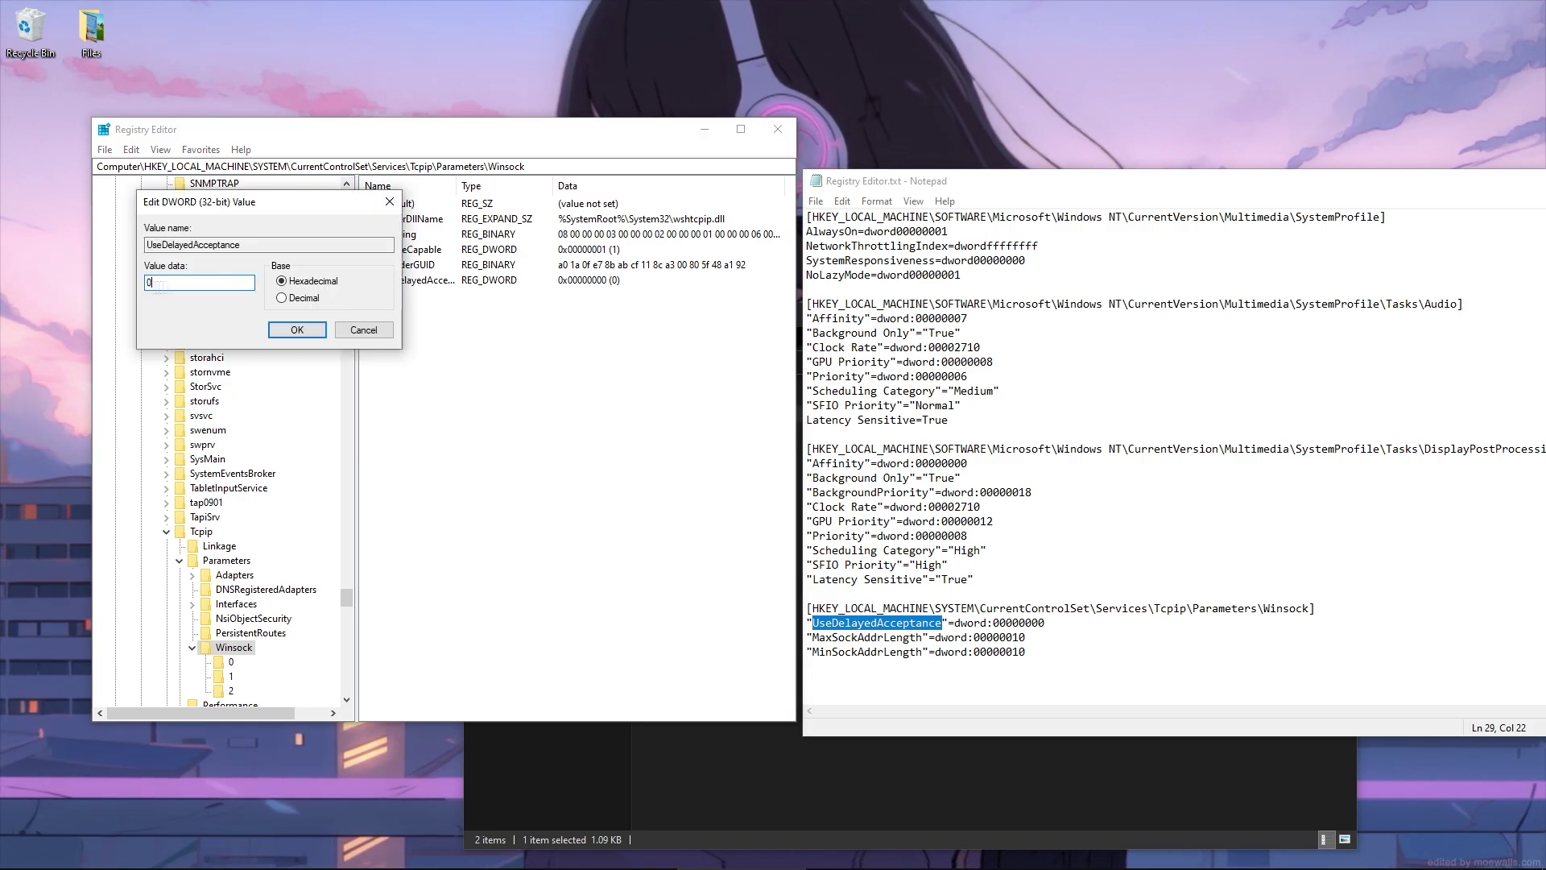
key("Return")
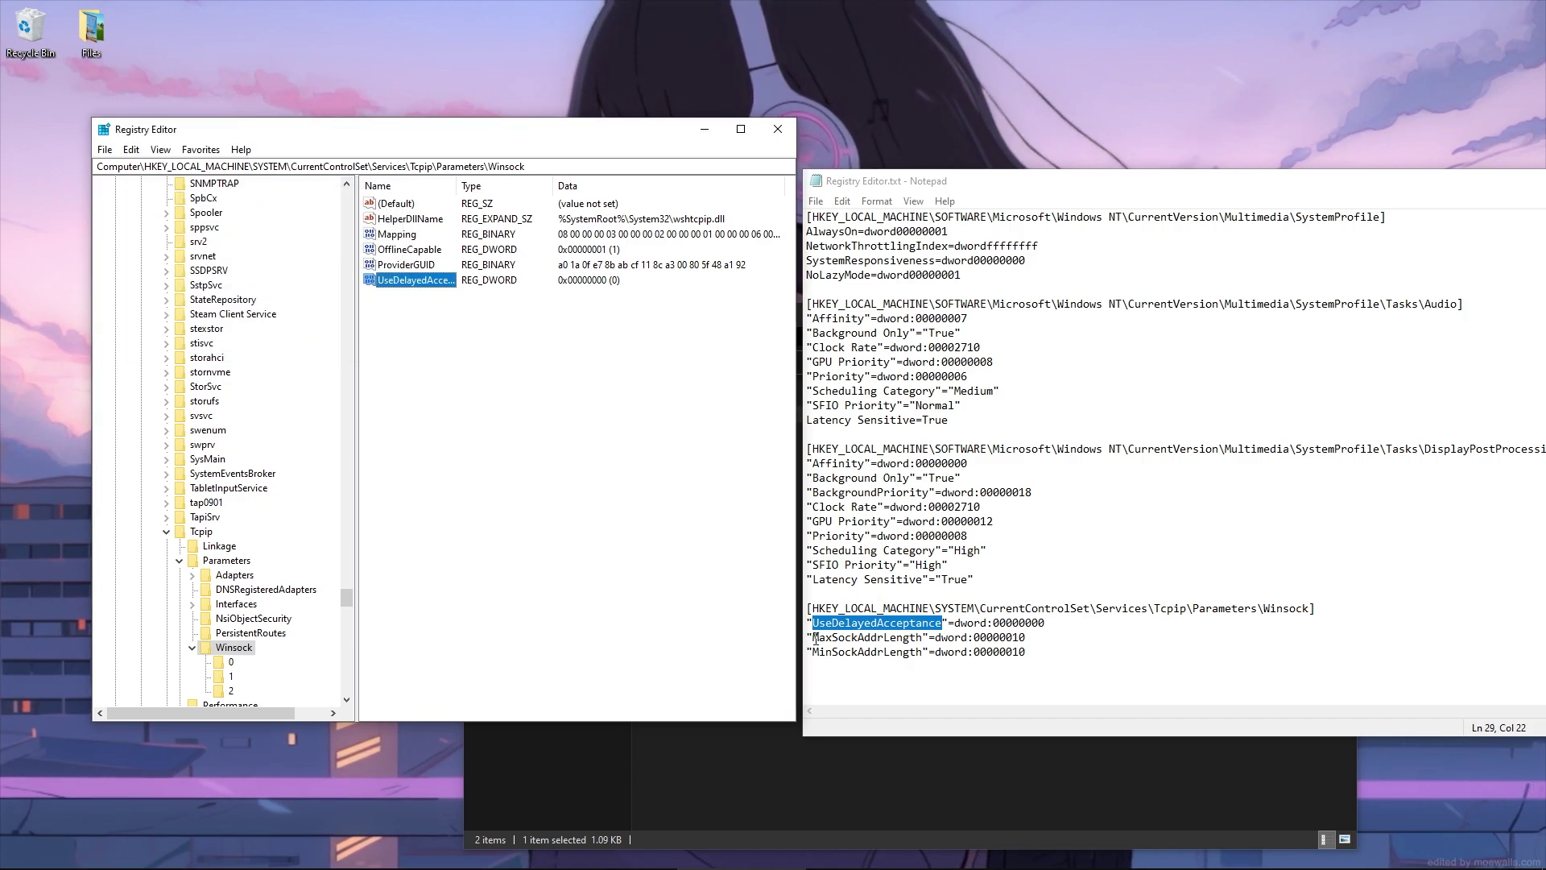
double_click(854, 637)
key("ctrl+c")
right_click(405, 386)
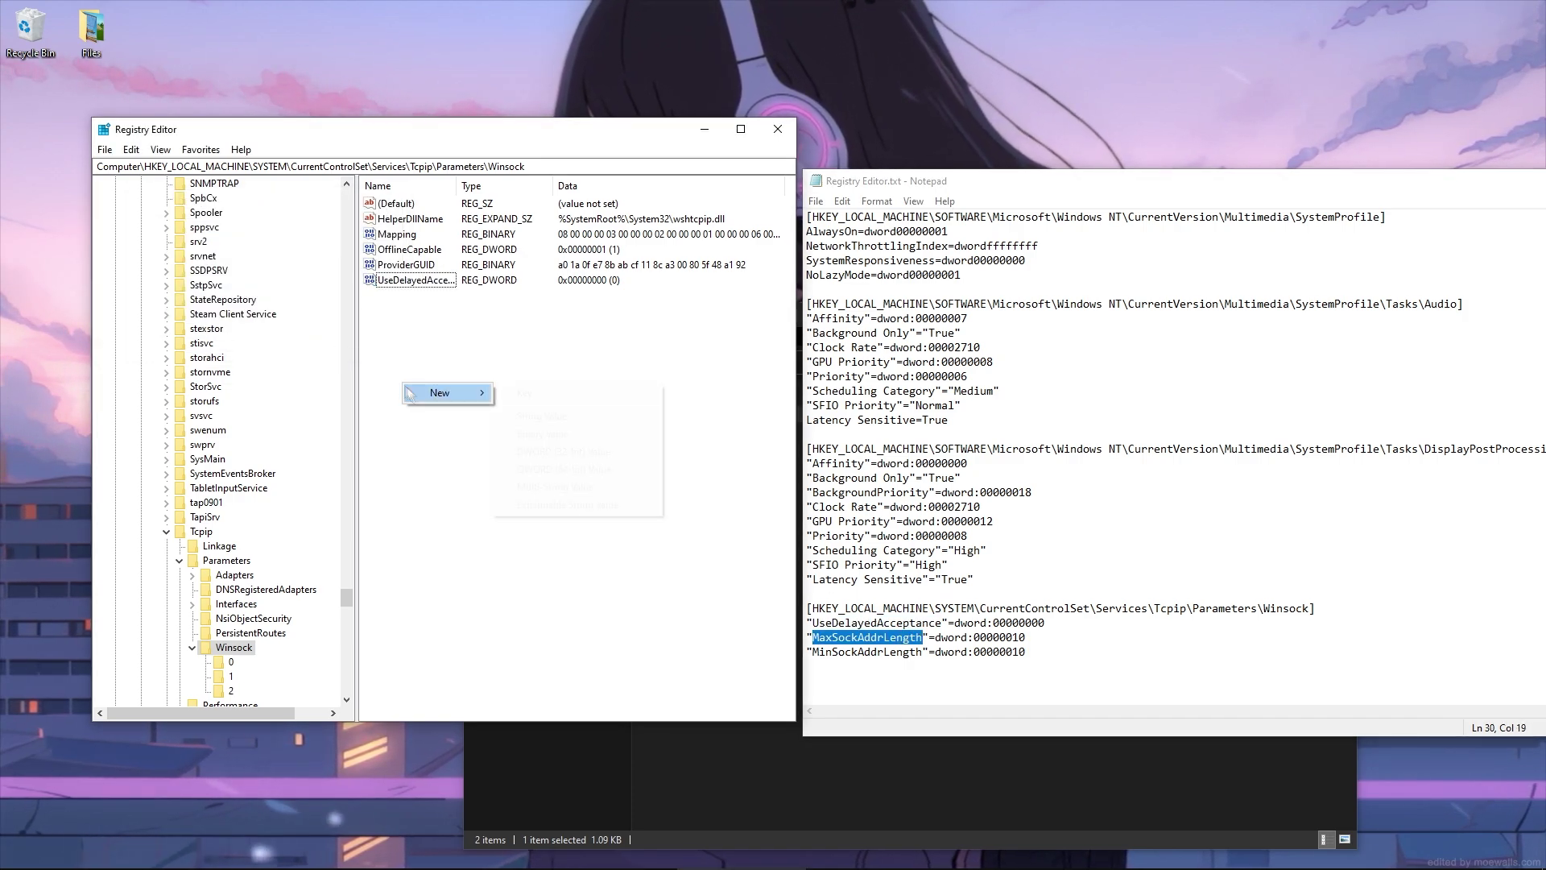
left_click(568, 451)
key("ctrl+v")
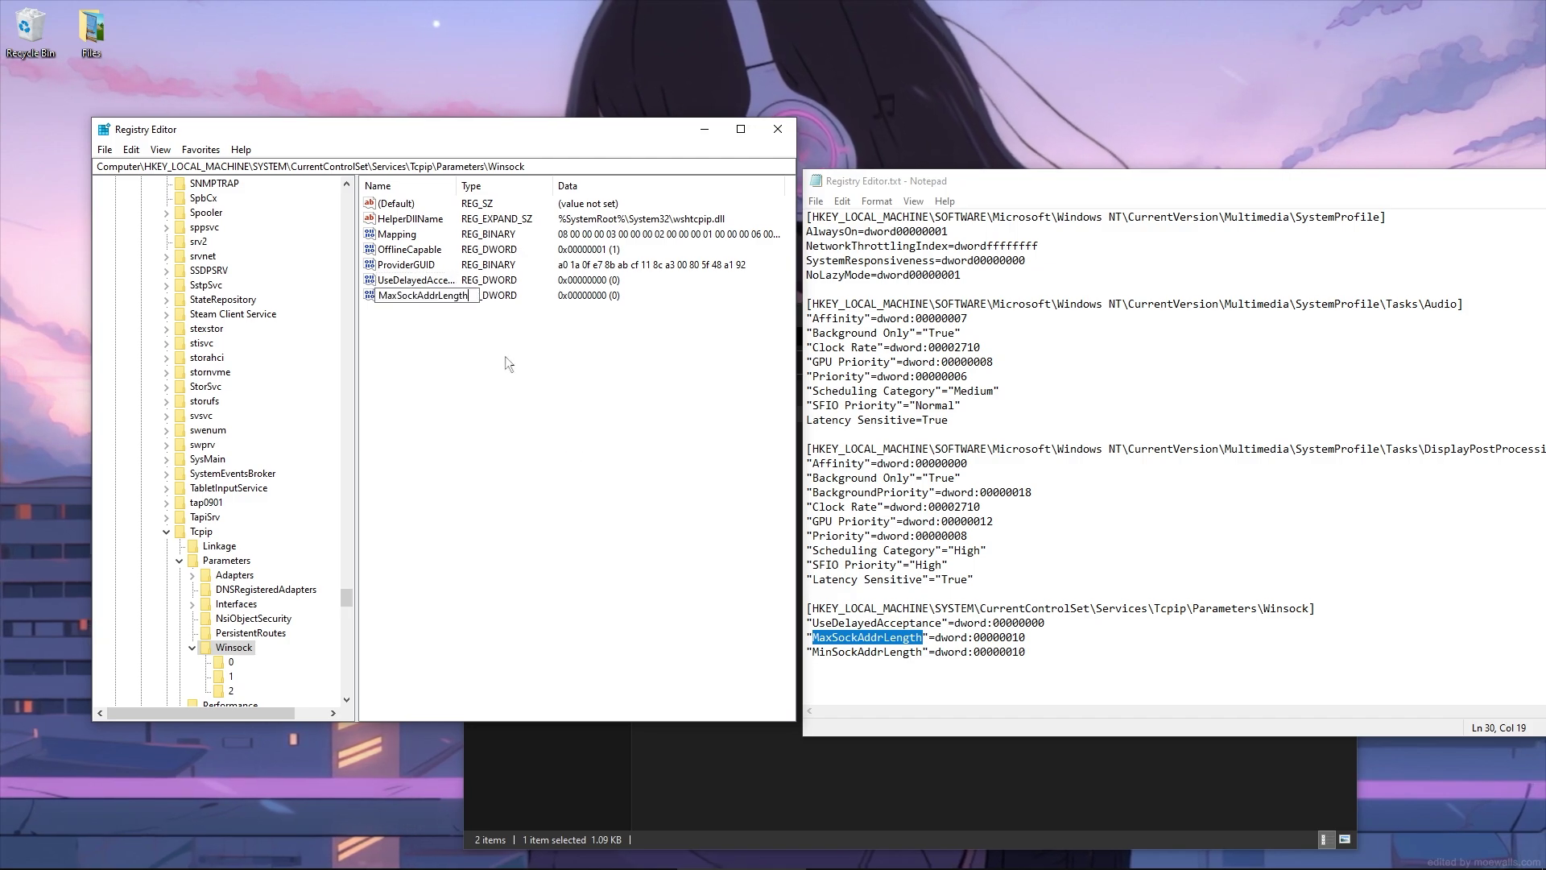
key("Return")
key("Return")
type("10")
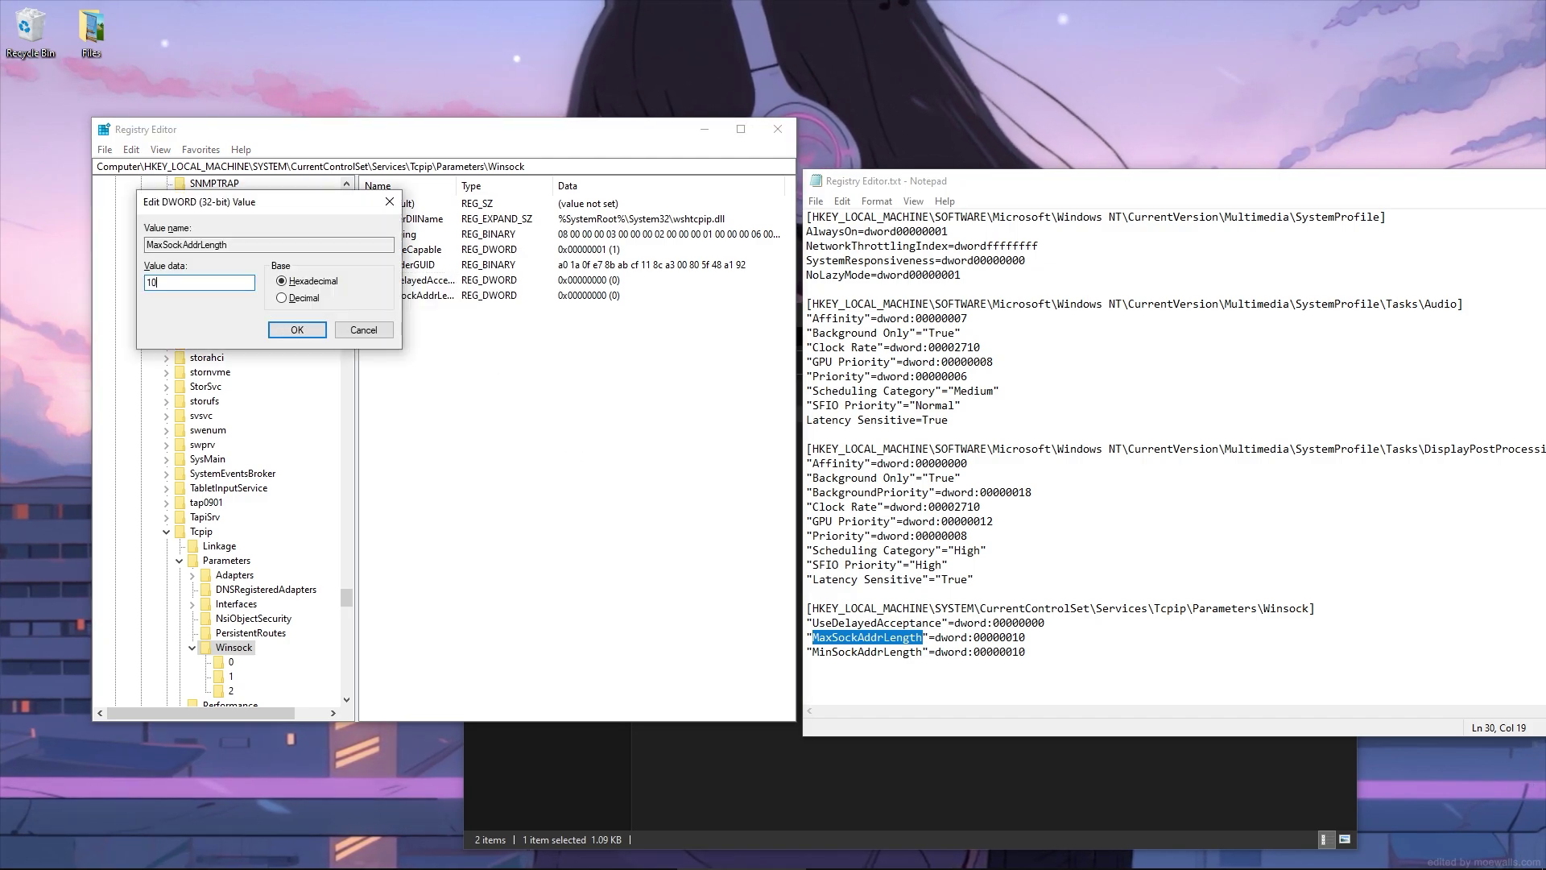
key("Return")
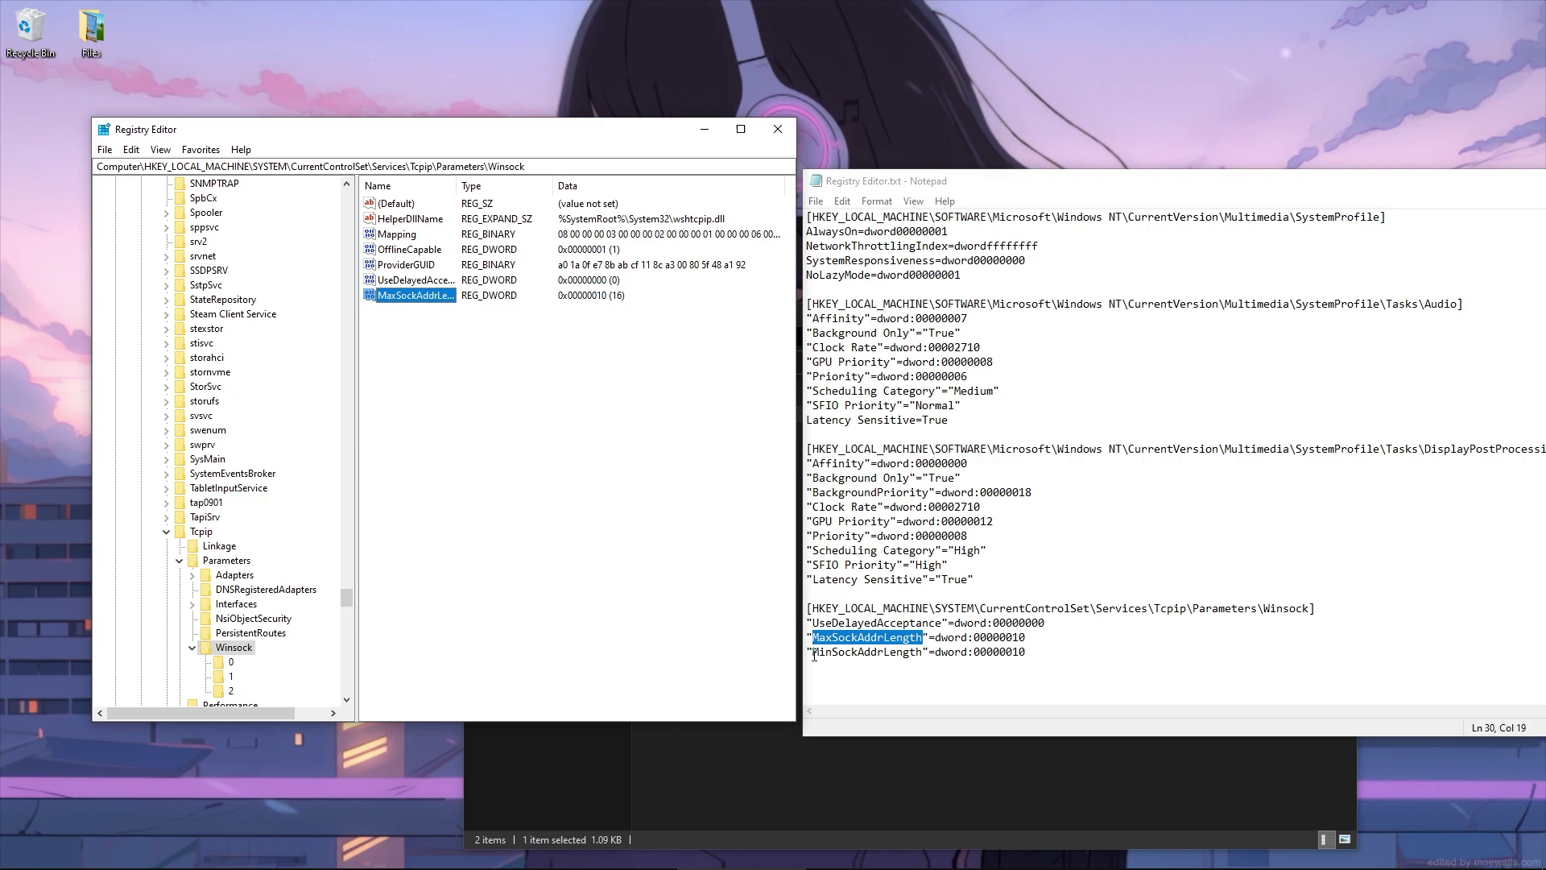
Add a MinSockAddrLength DWORD set to hex 10
double_click(814, 654)
right_click(396, 397)
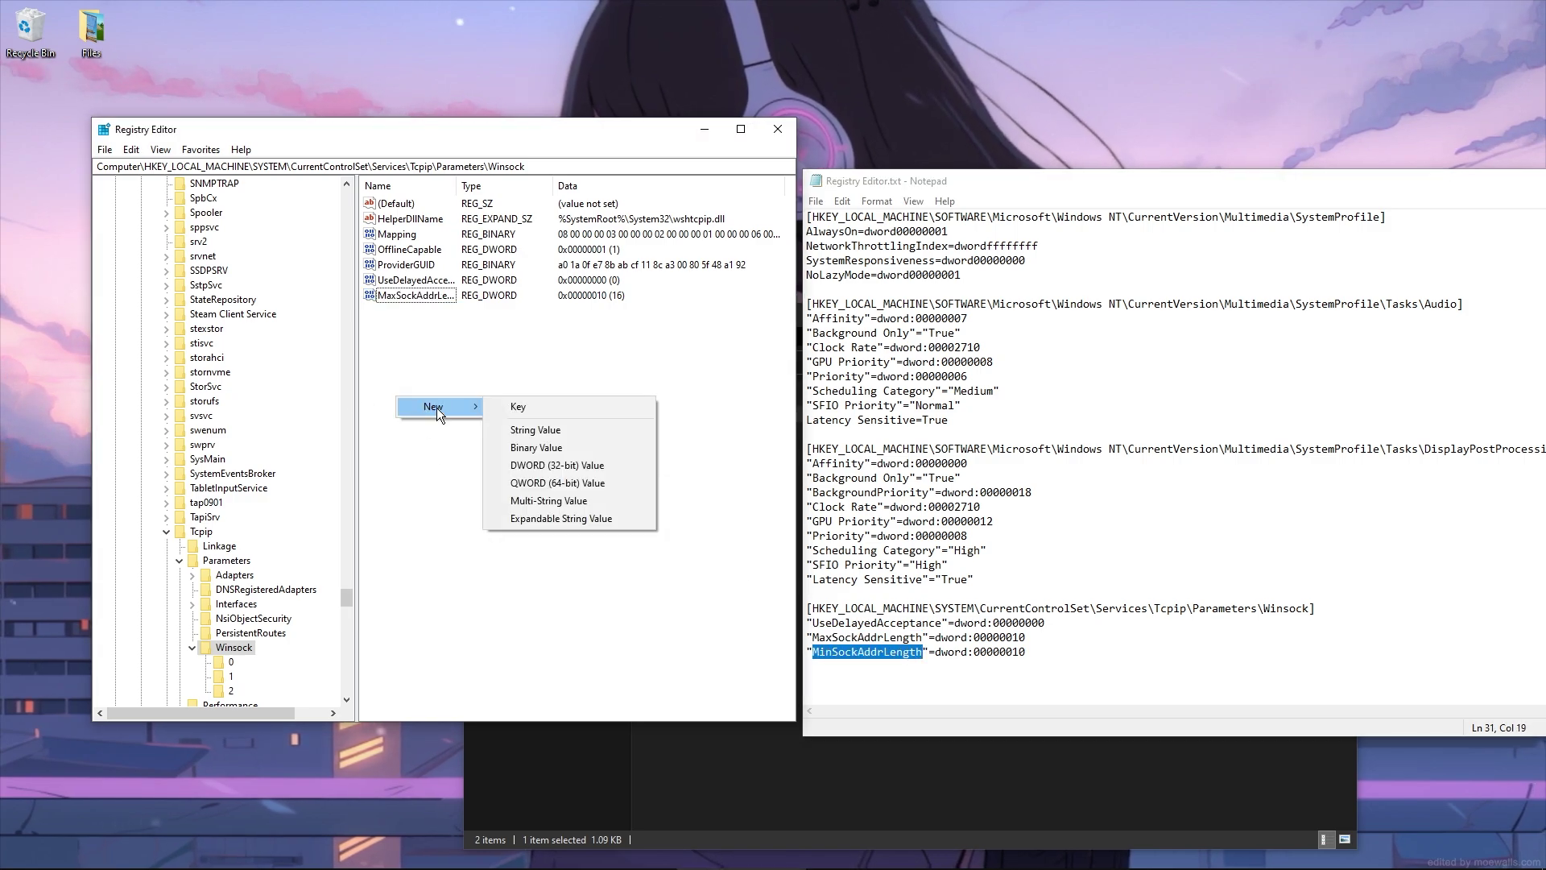
left_click(541, 466)
type("MinSockAddrLength")
key("Return")
key("Return")
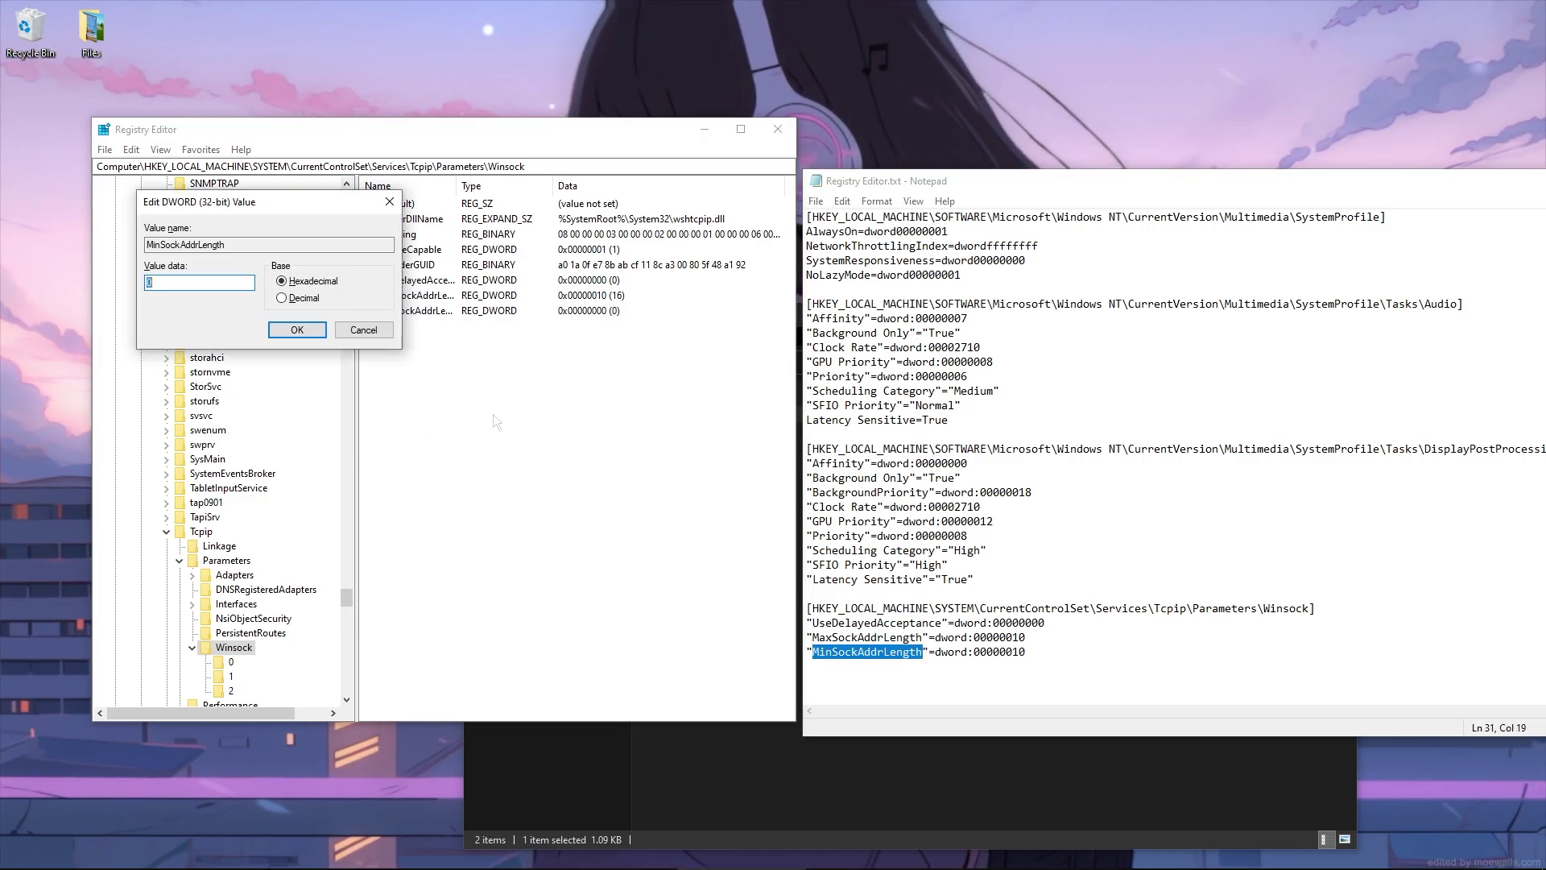
type("10")
key("Return")
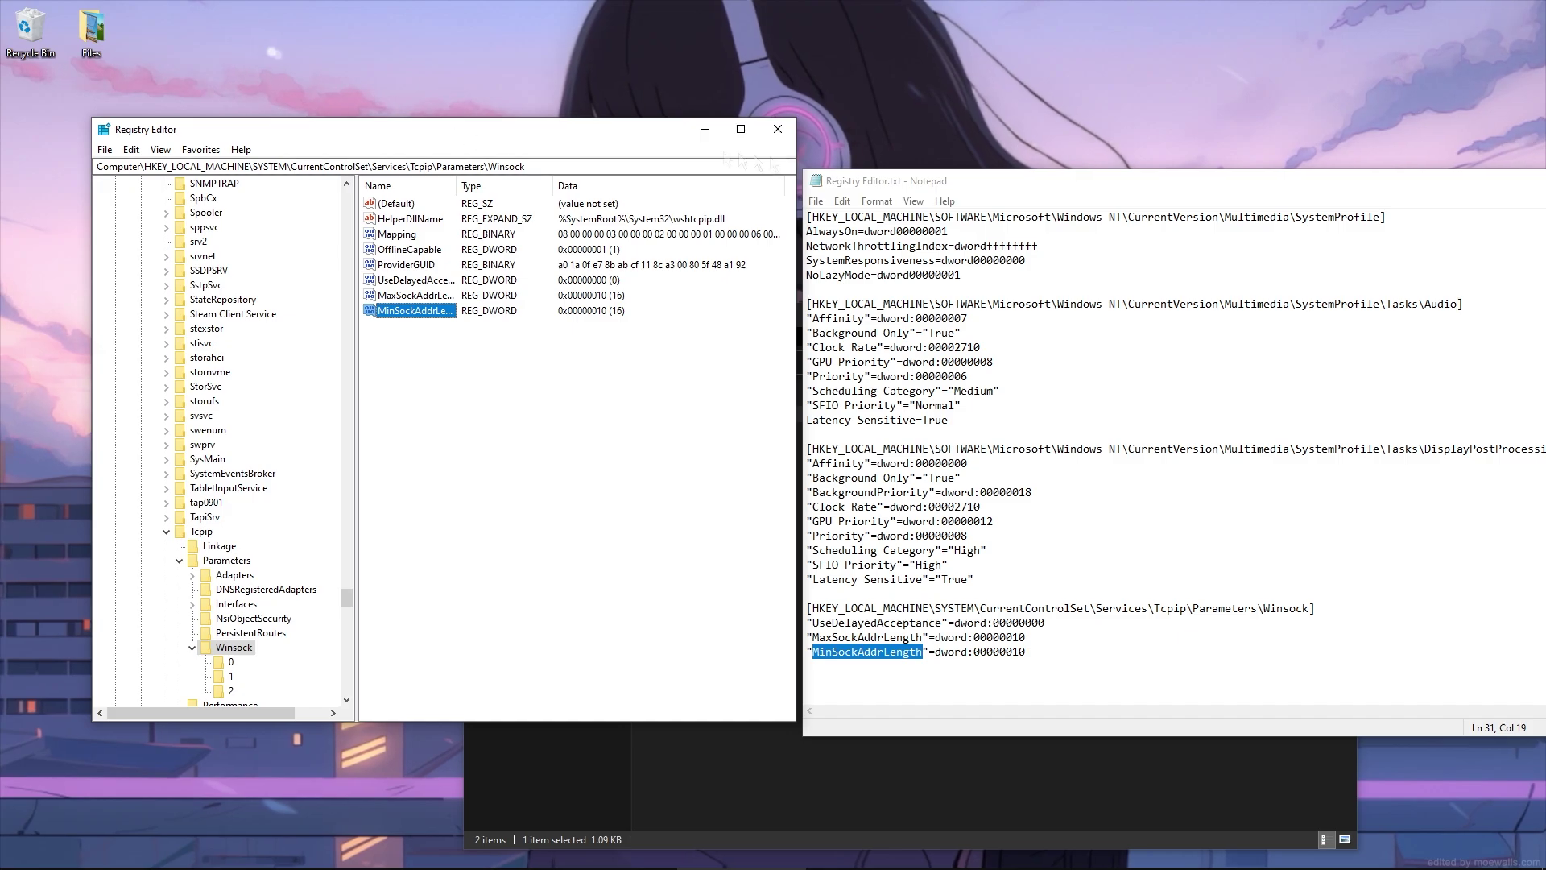
left_click_drag(1047, 181, 352, 180)
Close Notepad and Registry Editor, and reposition the folder window
left_click(998, 180)
left_click(778, 129)
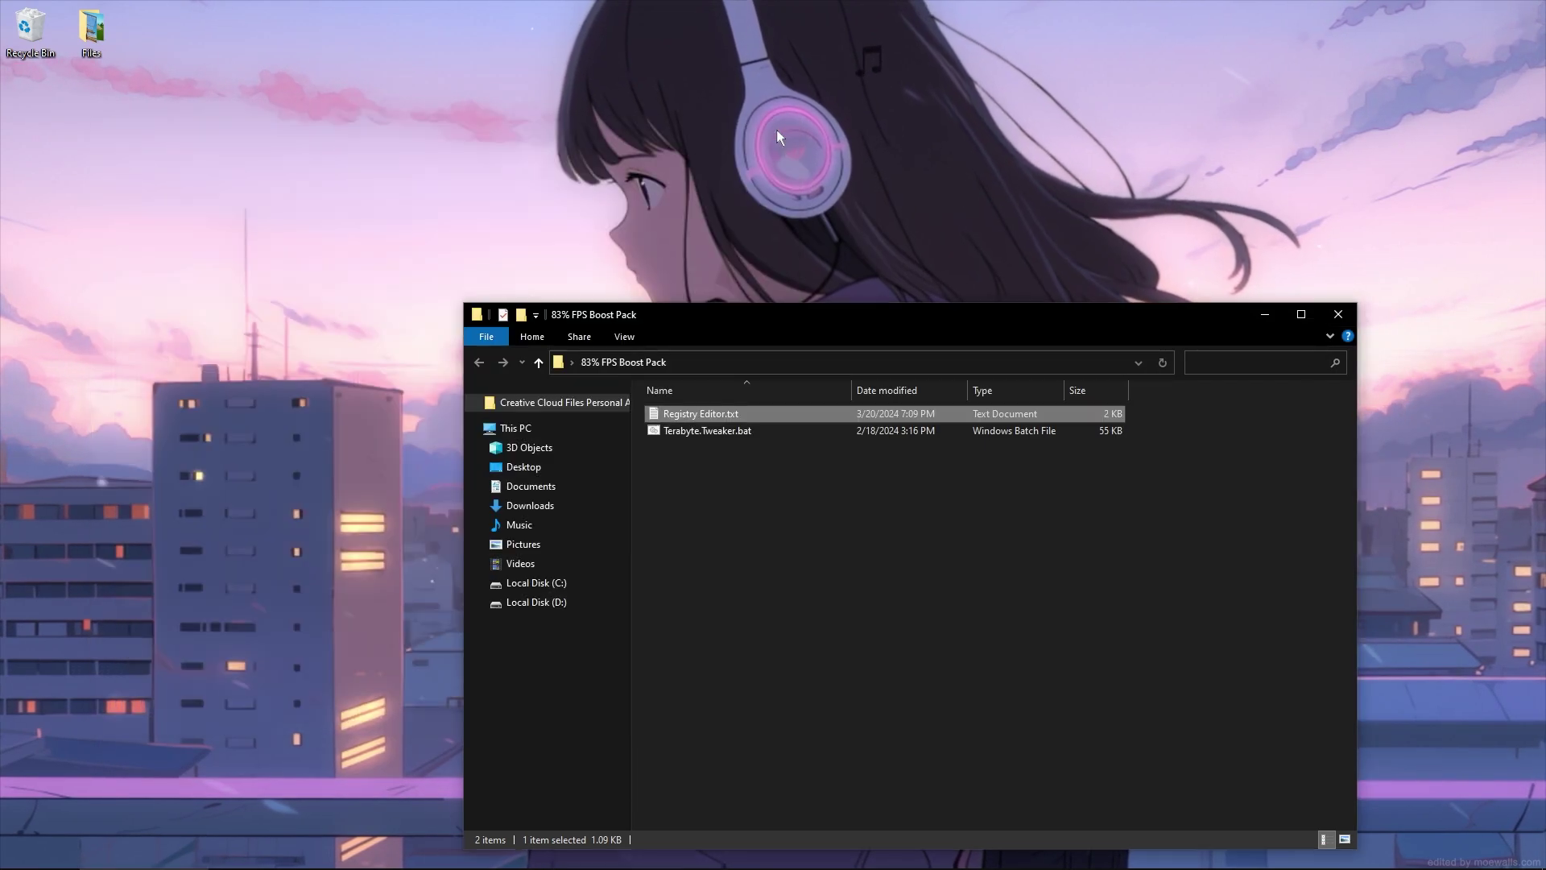
left_click_drag(827, 318, 753, 246)
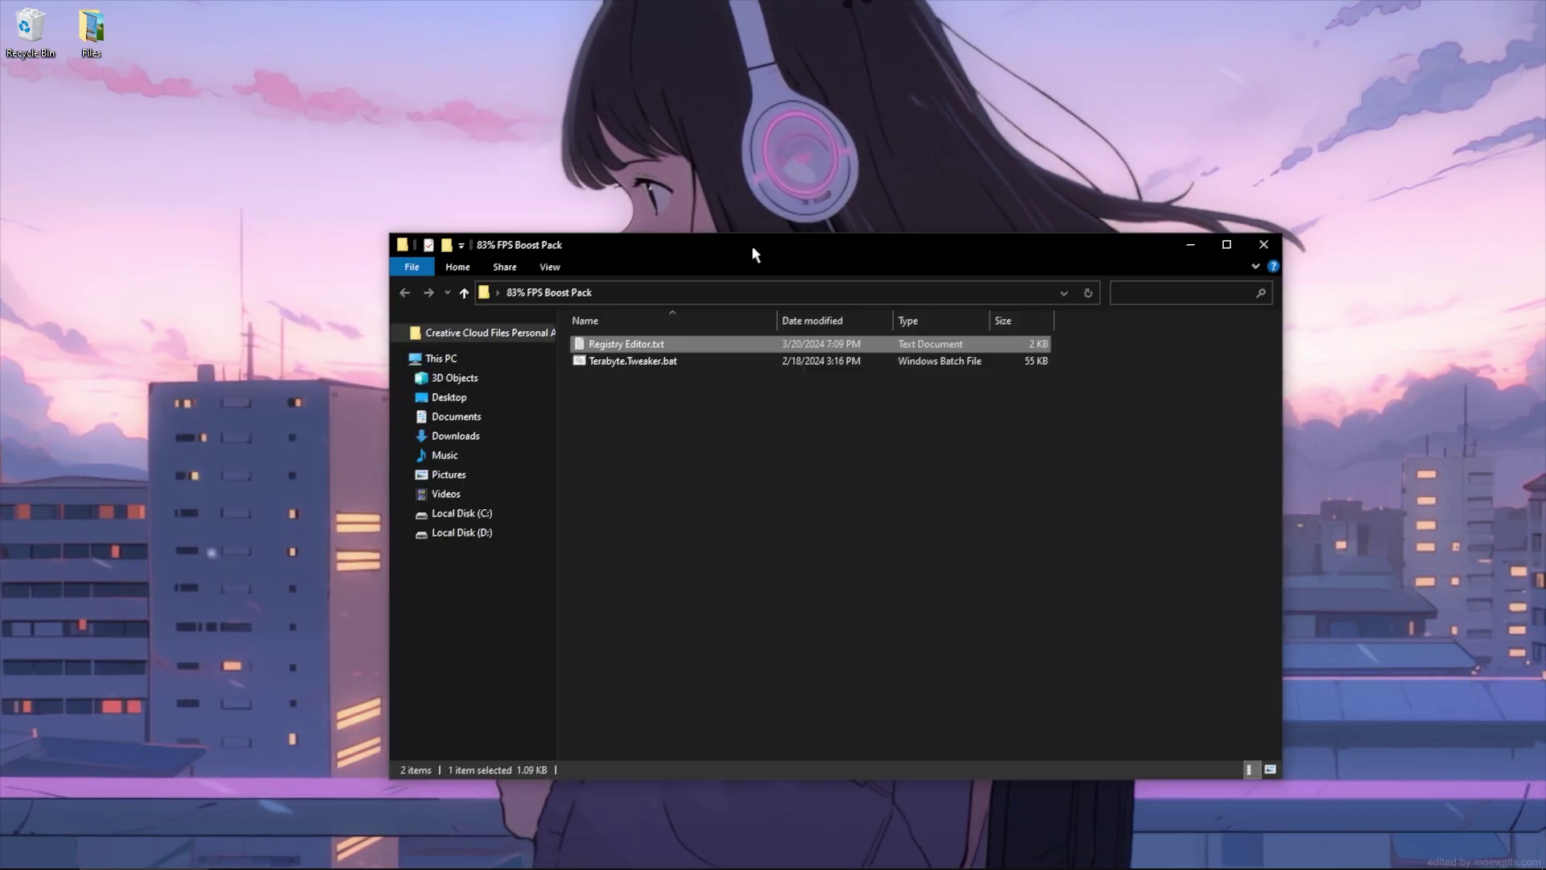
Run Terabyte.Tweaker.bat as administrator and centre its console window
right_click(623, 365)
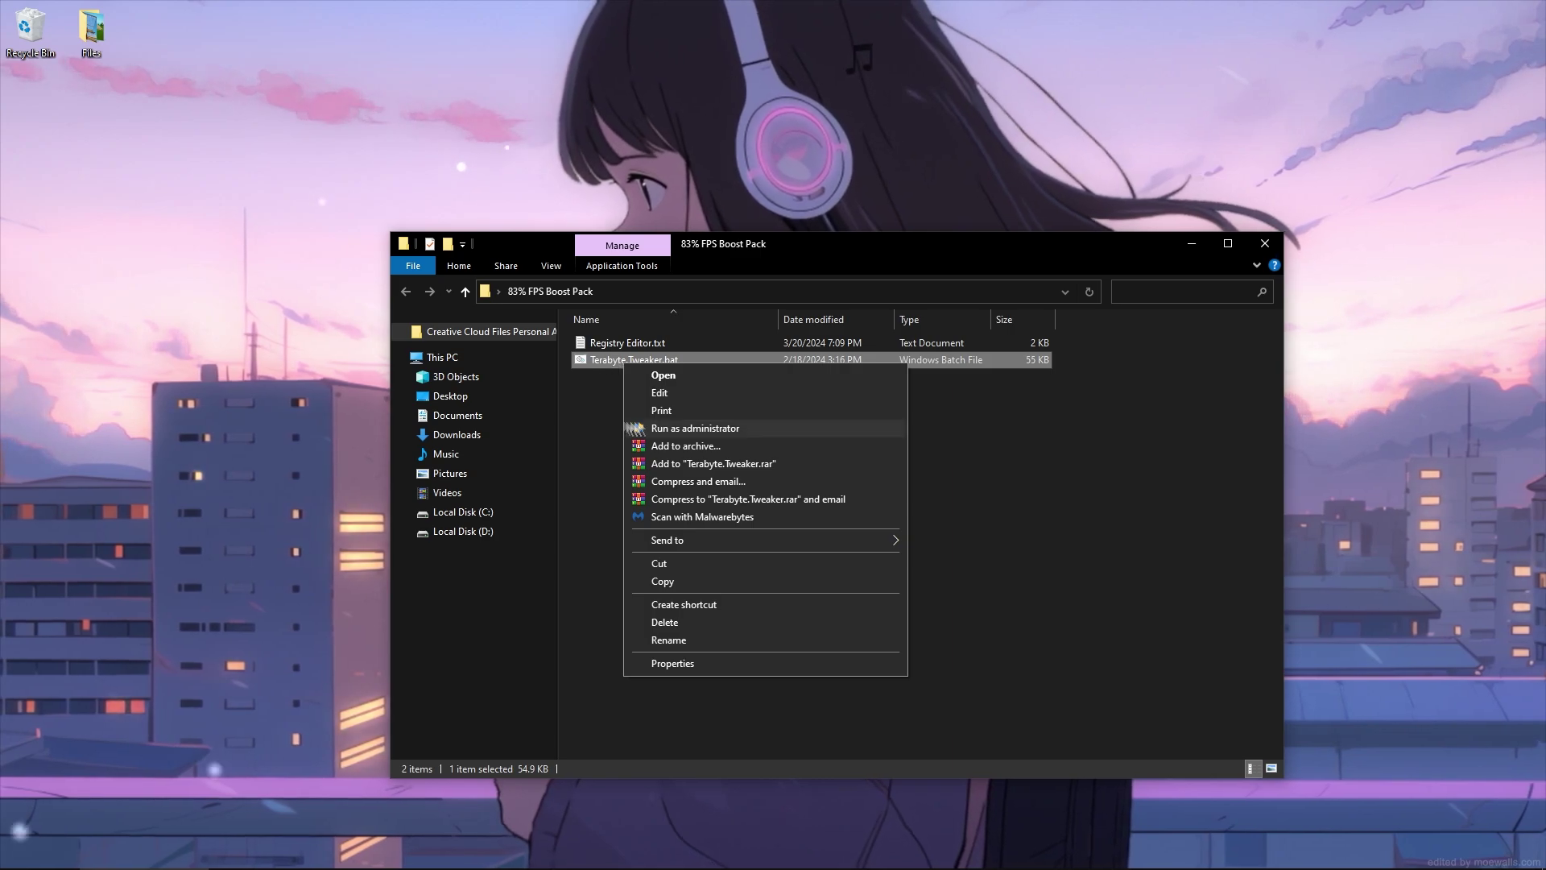
left_click(690, 428)
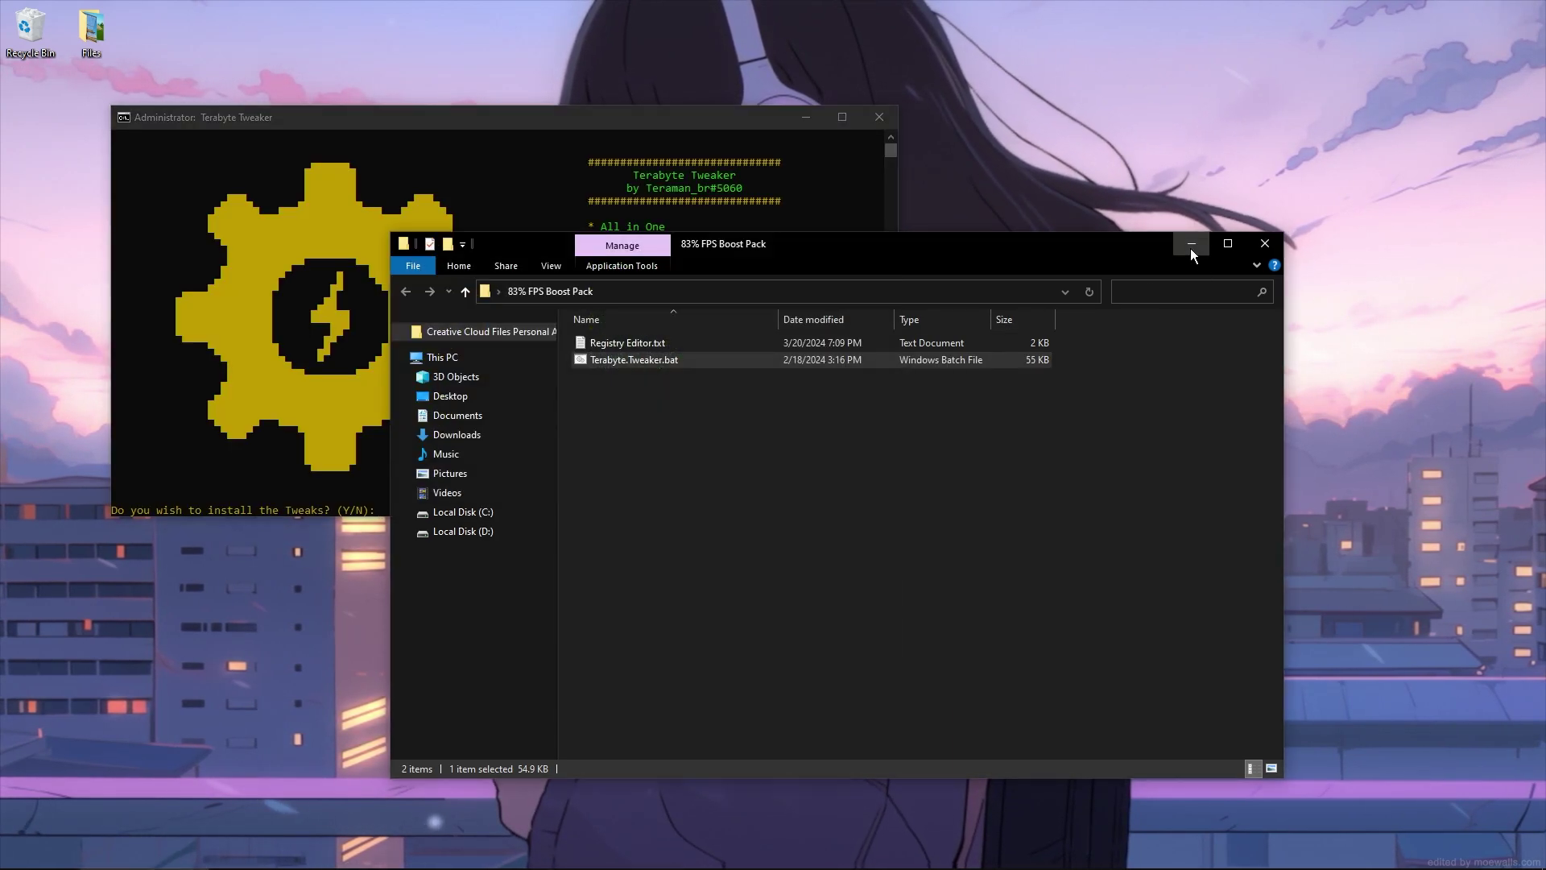
left_click(1193, 254)
left_click_drag(343, 120, 634, 236)
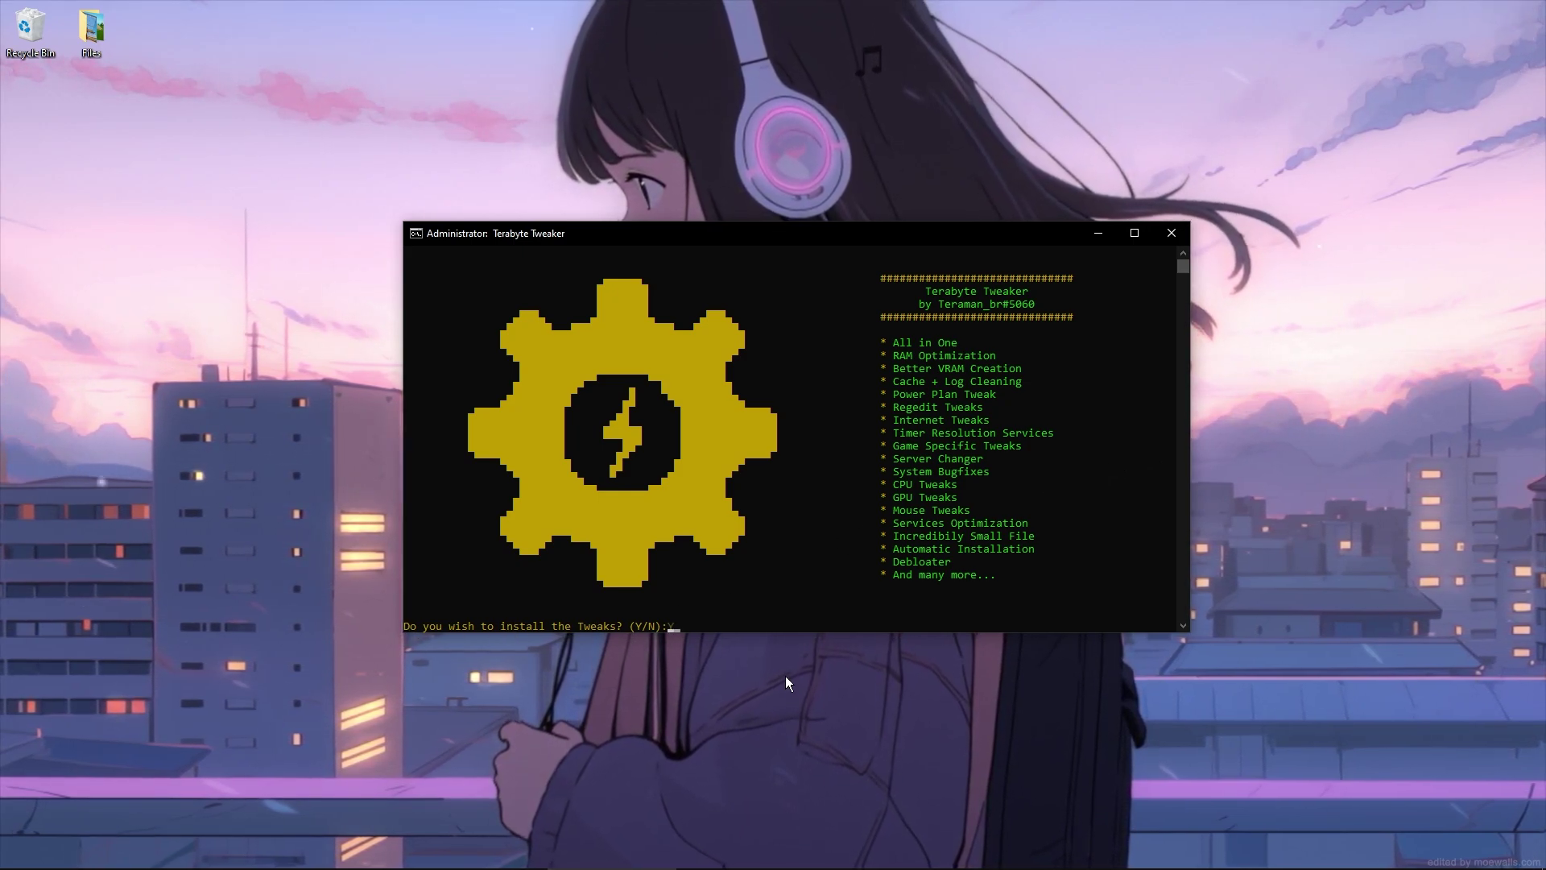
Answer Y to Terabyte Tweaker's install prompt and let the tweaks run to success
type("Y")
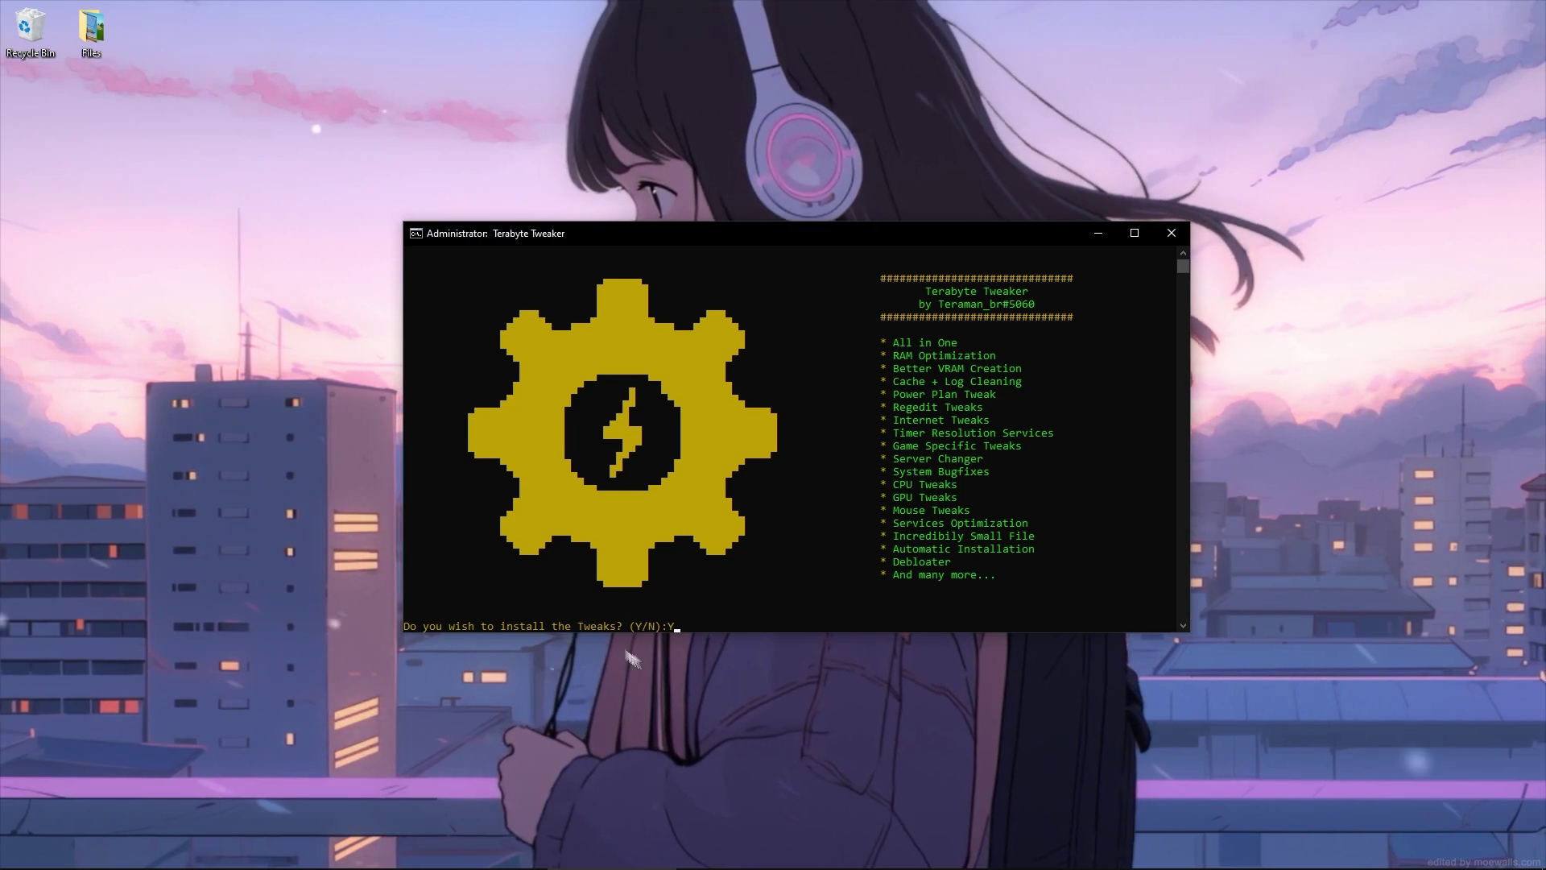
key("Return")
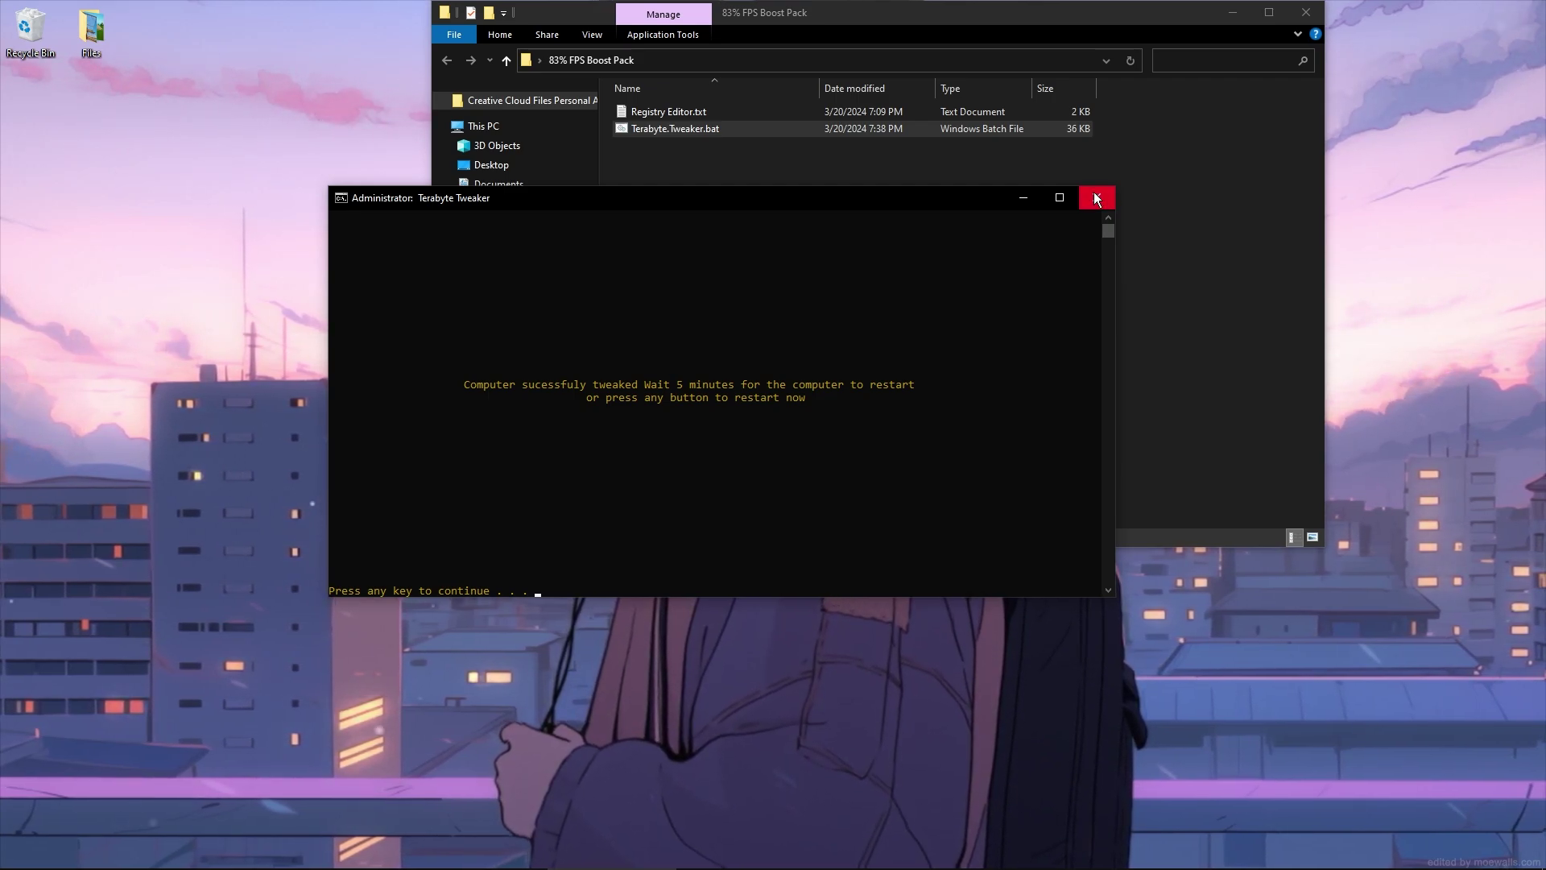
Close the Terabyte Tweaker console and boost pack folder, then bring up the Start menu
left_click(1097, 197)
left_click(1306, 13)
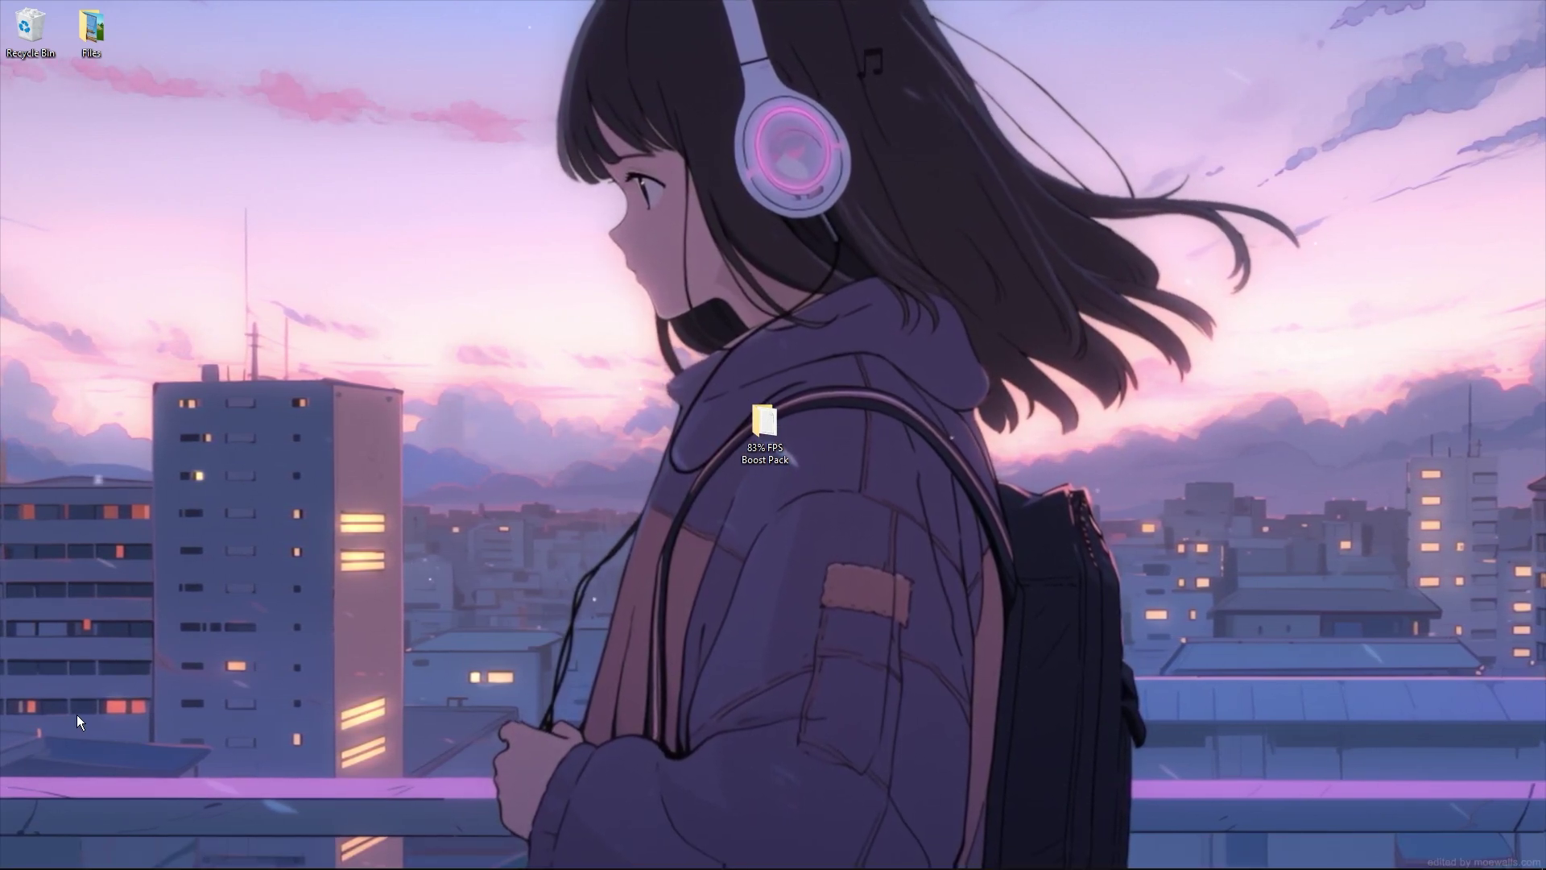
right_click(18, 855)
left_click(65, 838)
left_click(18, 853)
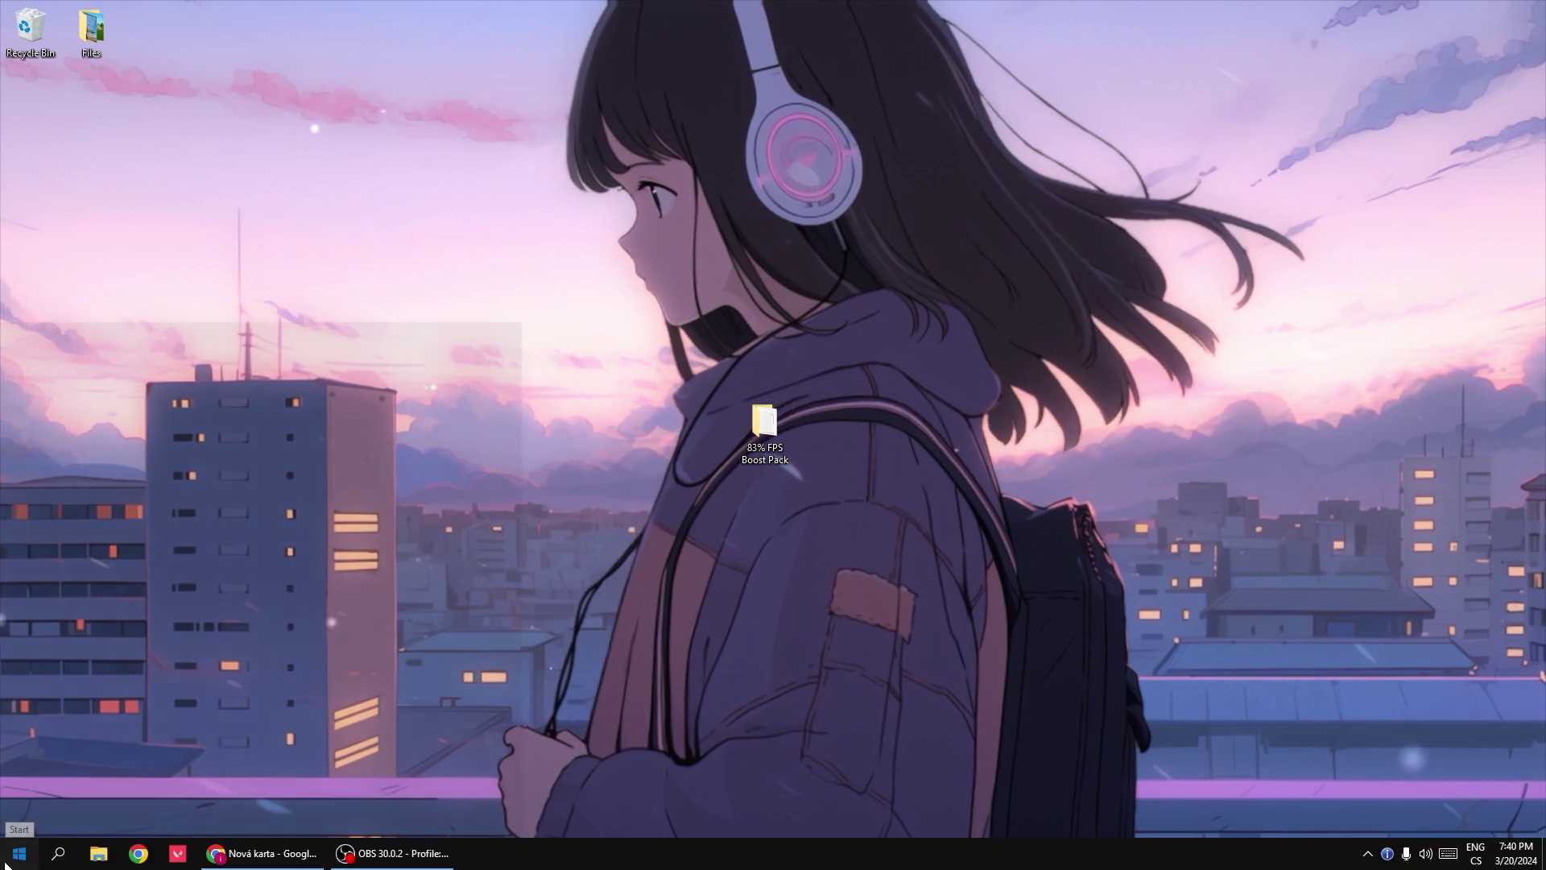